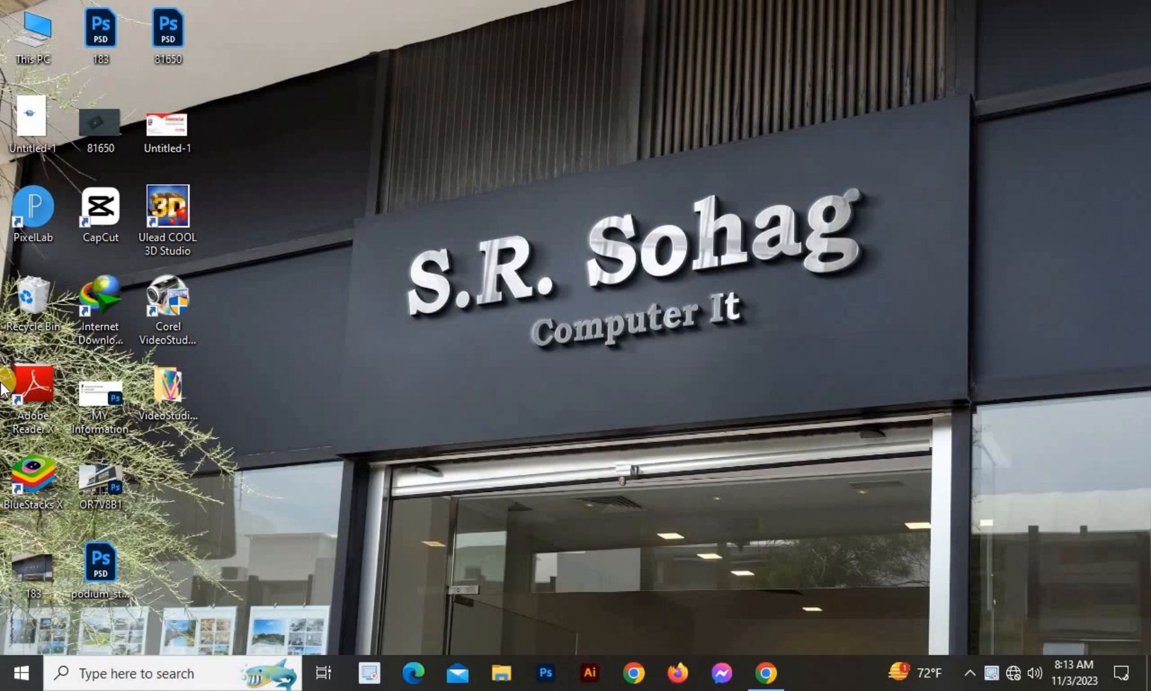
Refresh the desktop several times from its right-click menu.
{"action": "right_click", "coordinate": [401, 196]}
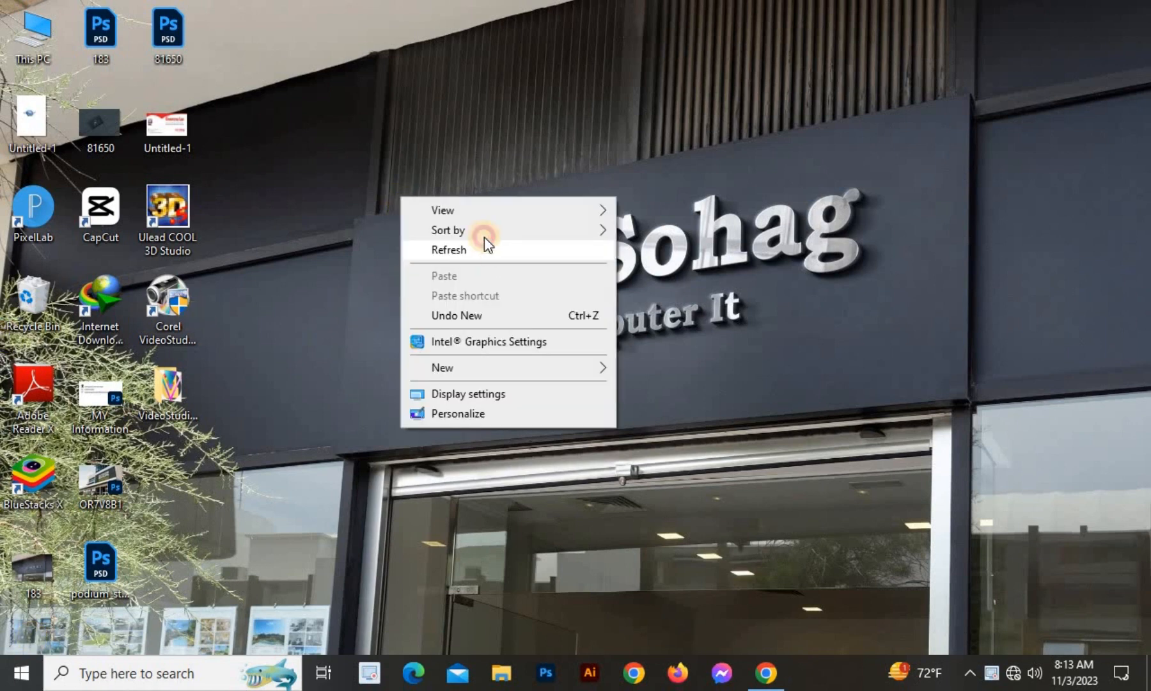
{"action": "left_click", "coordinate": [486, 248]}
{"action": "right_click", "coordinate": [394, 136]}
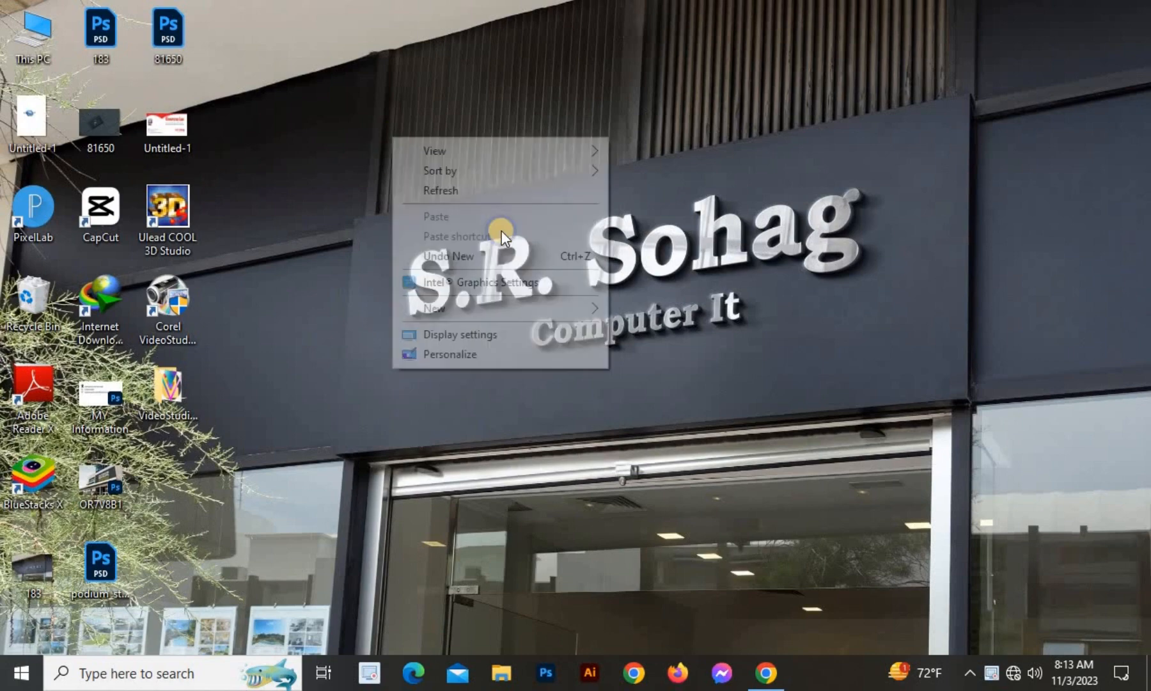
{"action": "left_click", "coordinate": [448, 191]}
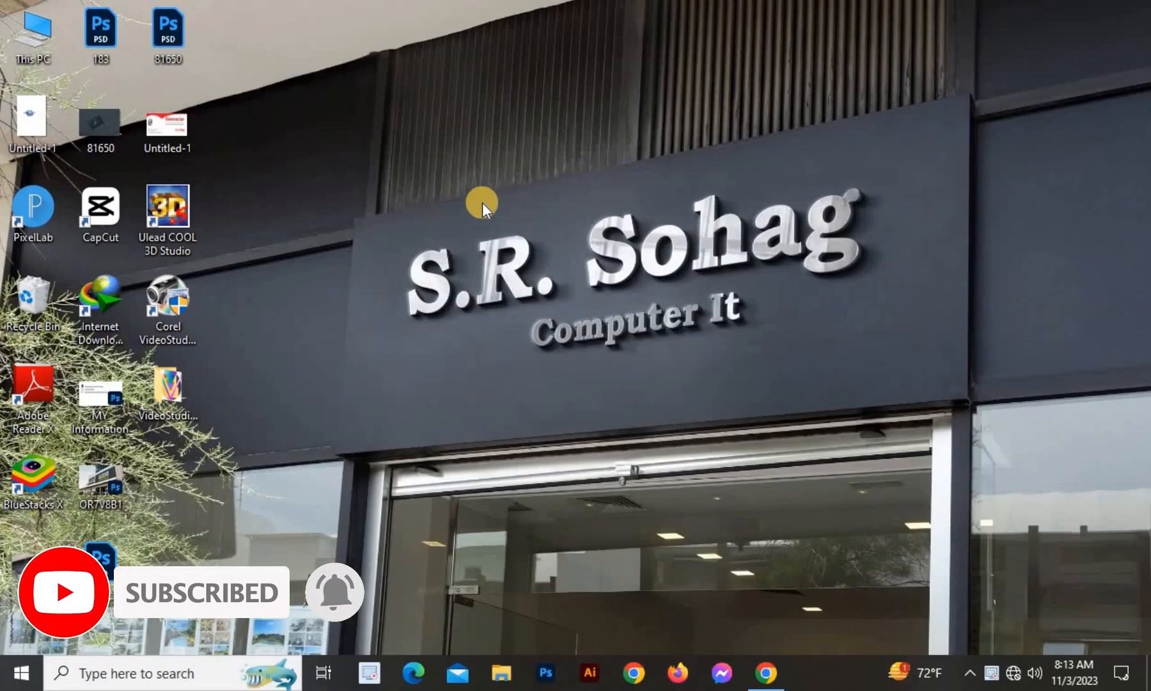
{"action": "right_click", "coordinate": [441, 127]}
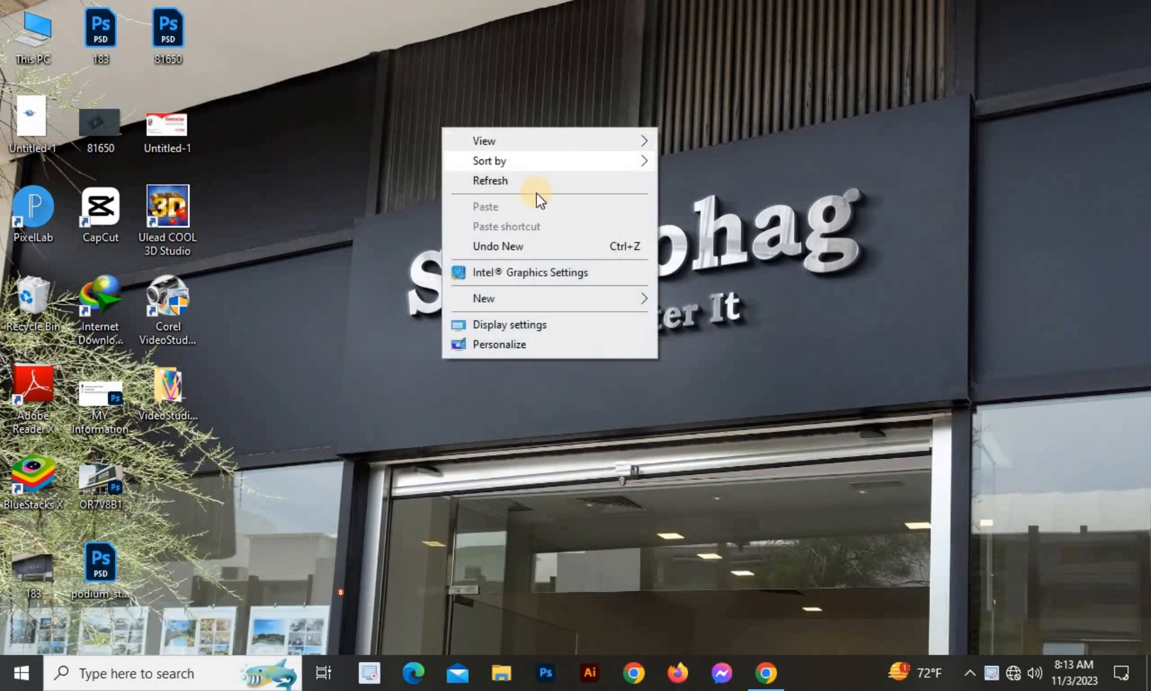
{"action": "left_click", "coordinate": [514, 173]}
{"action": "right_click", "coordinate": [363, 121]}
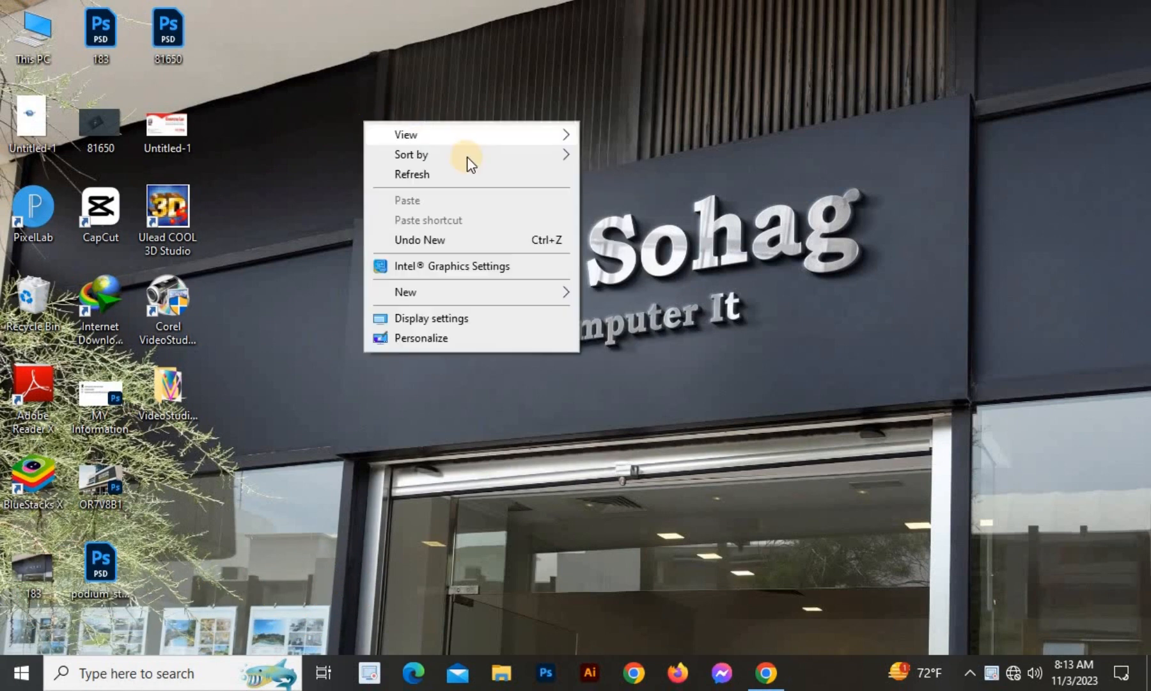
{"action": "left_click", "coordinate": [401, 168]}
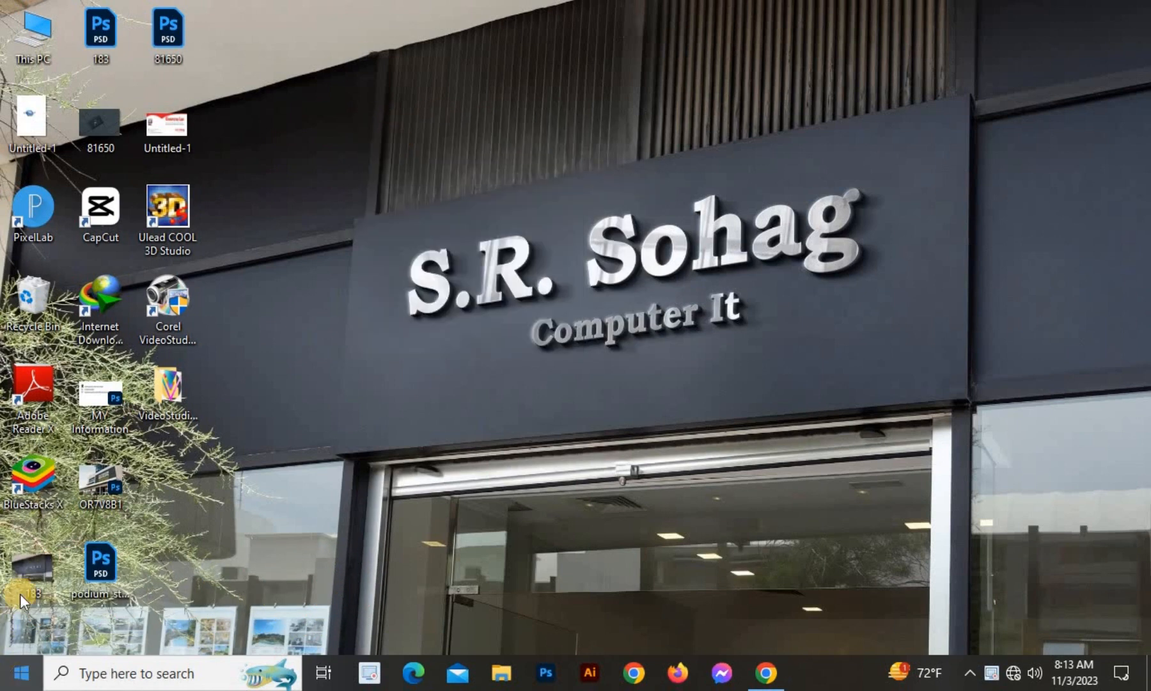
Look for Microsoft Access in the Start menu app list and search, then return to the desktop.
{"action": "left_click", "coordinate": [6, 677]}
{"action": "scroll", "coordinate": [98, 454], "scroll_direction": "down", "scroll_amount": 10}
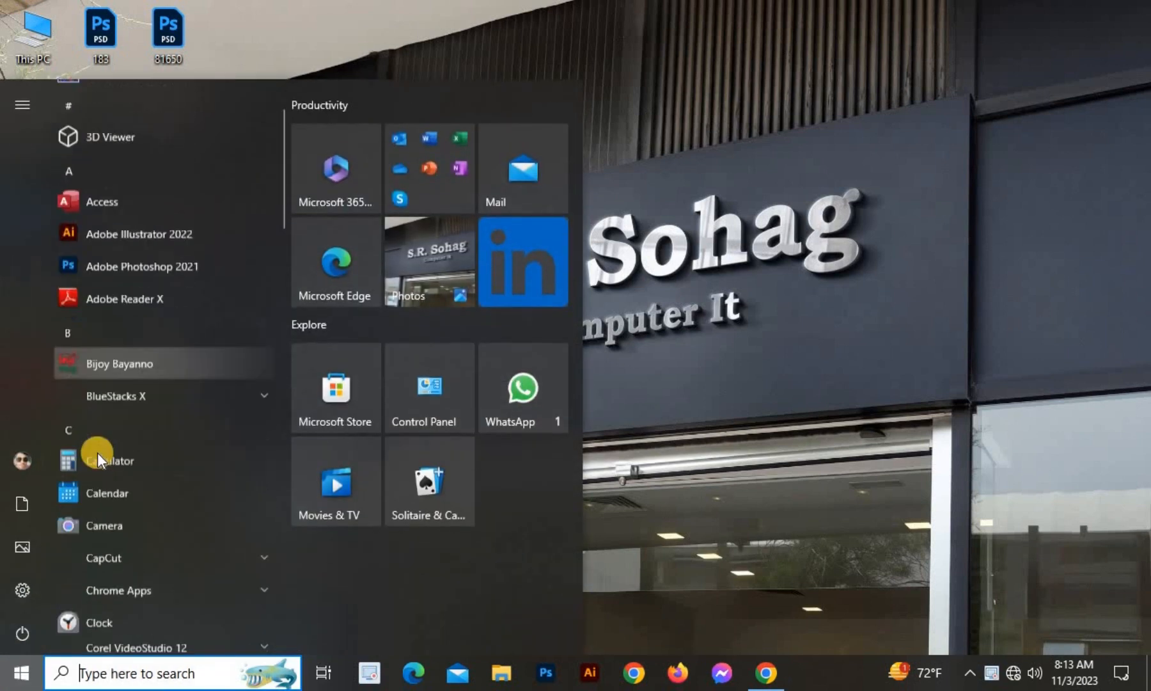
{"action": "scroll", "coordinate": [101, 448], "scroll_direction": "down", "scroll_amount": 5}
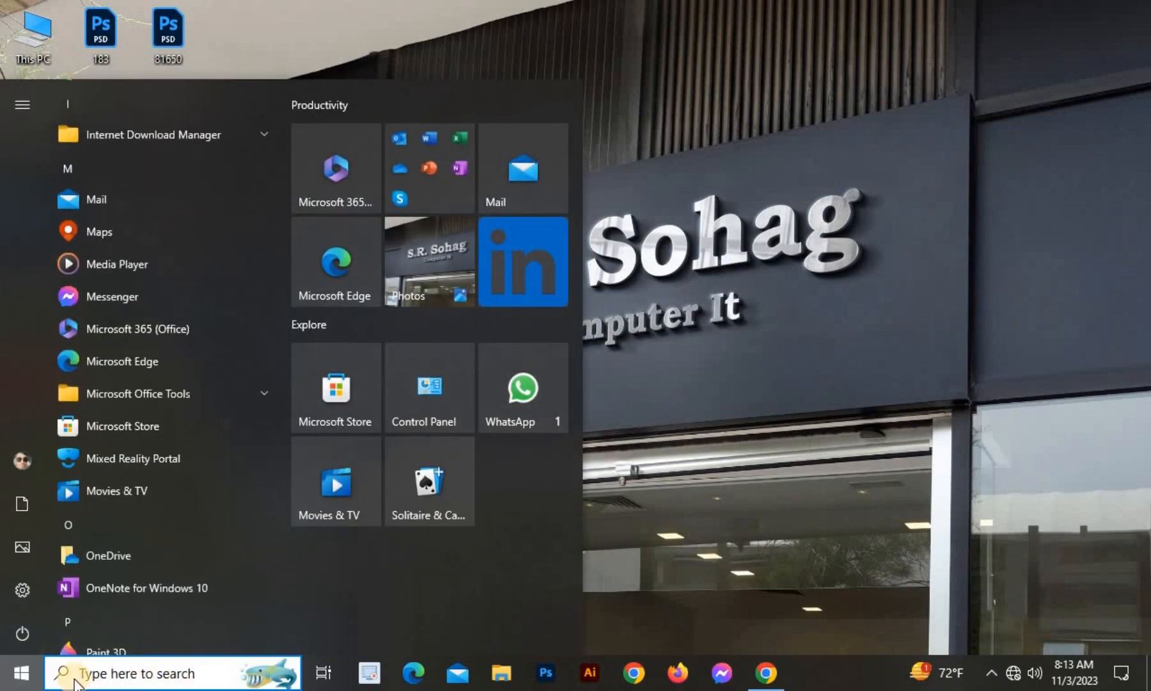
{"action": "scroll", "coordinate": [182, 560], "scroll_direction": "down", "scroll_amount": 3}
{"action": "scroll", "coordinate": [160, 424], "scroll_direction": "down", "scroll_amount": 3}
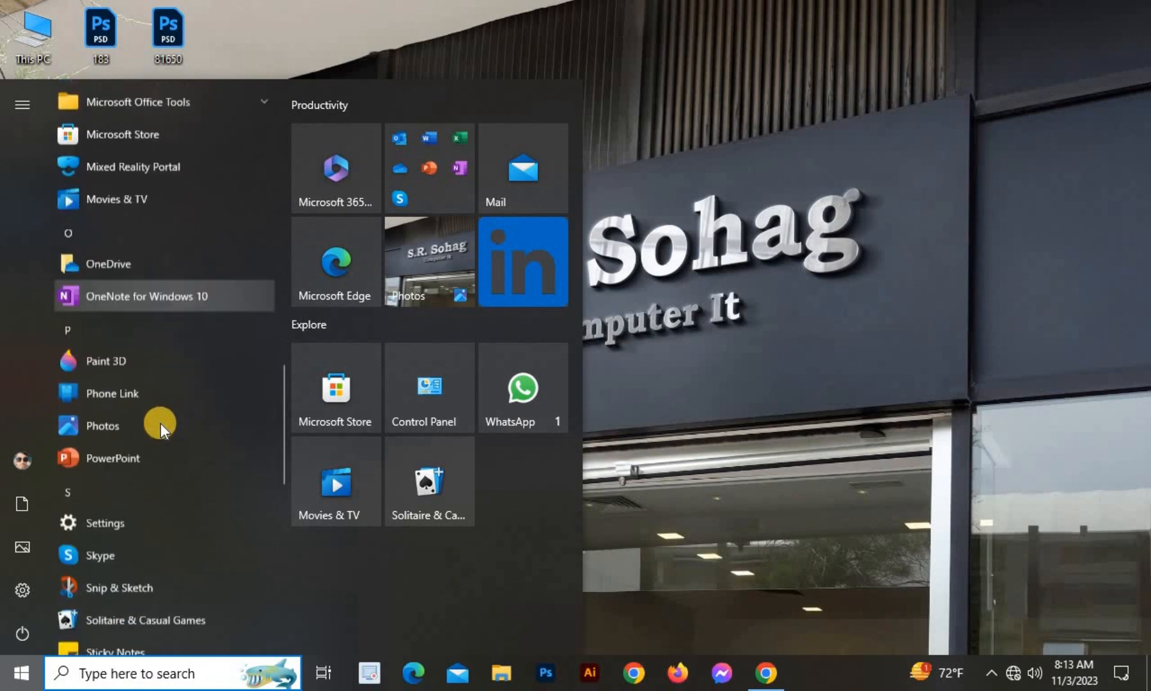
{"action": "left_click", "coordinate": [100, 679]}
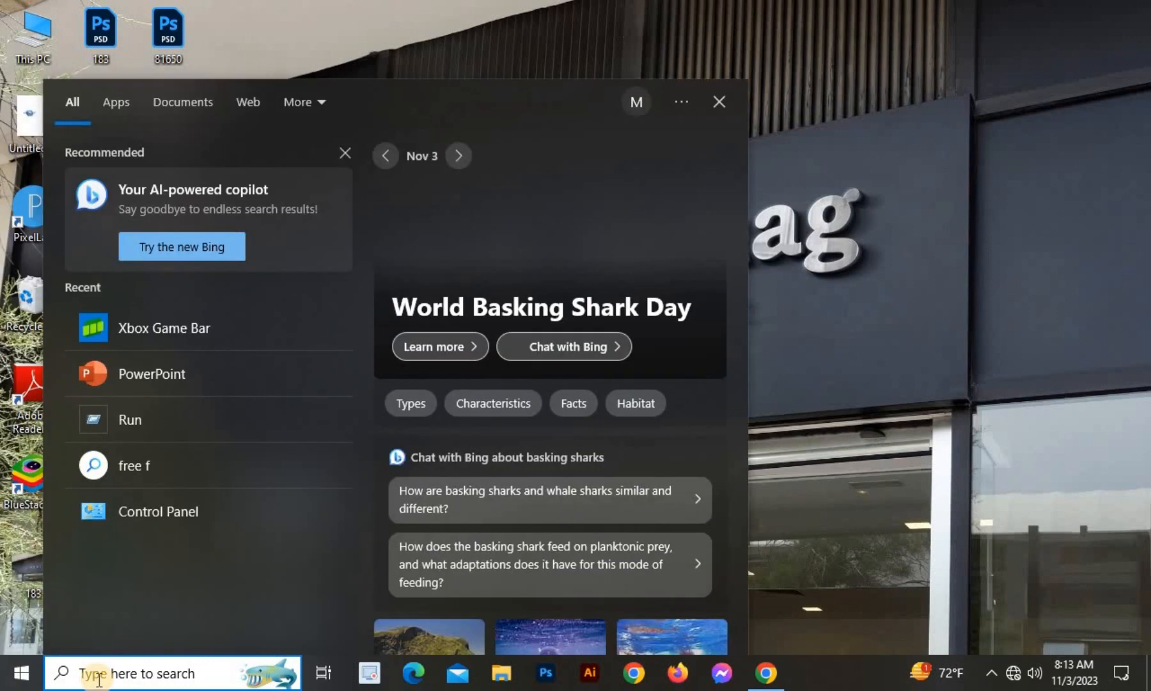
{"action": "type", "text": "M"}
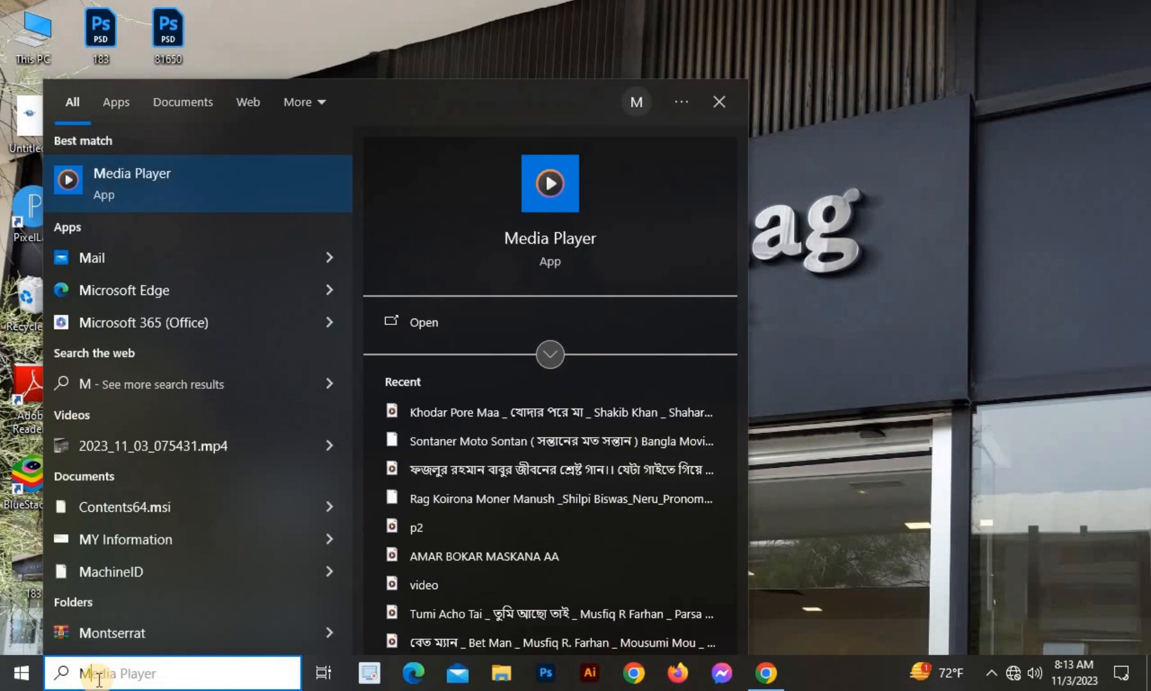
{"action": "type", "text": "icro"}
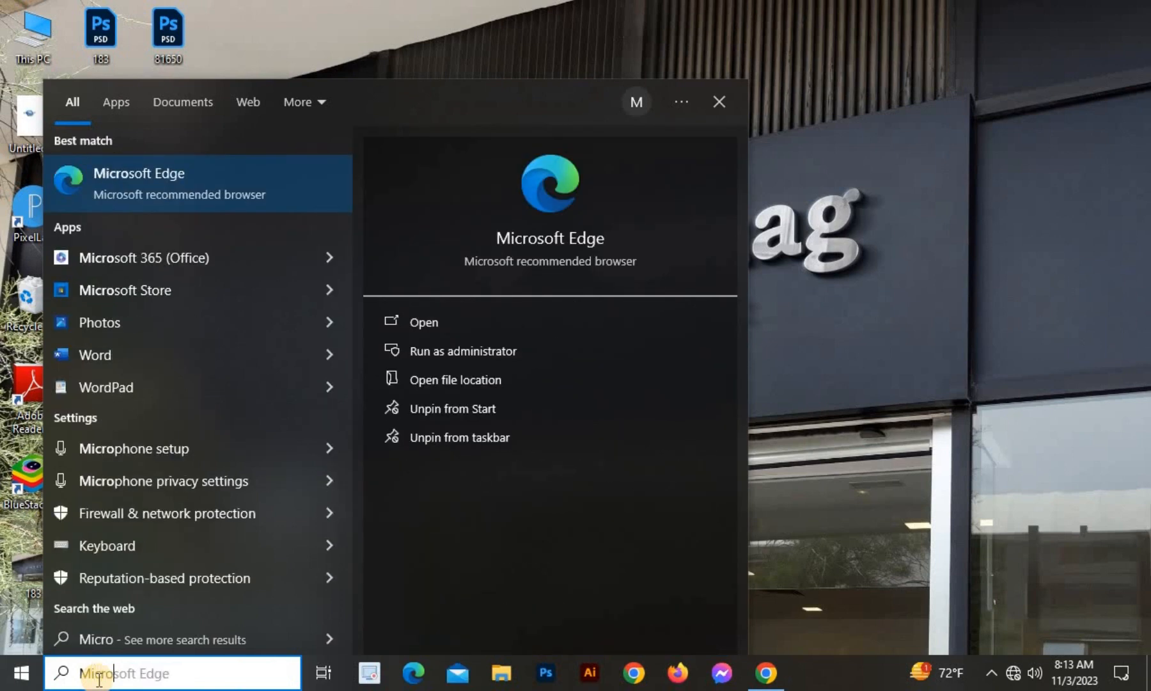
{"action": "type", "text": "s"}
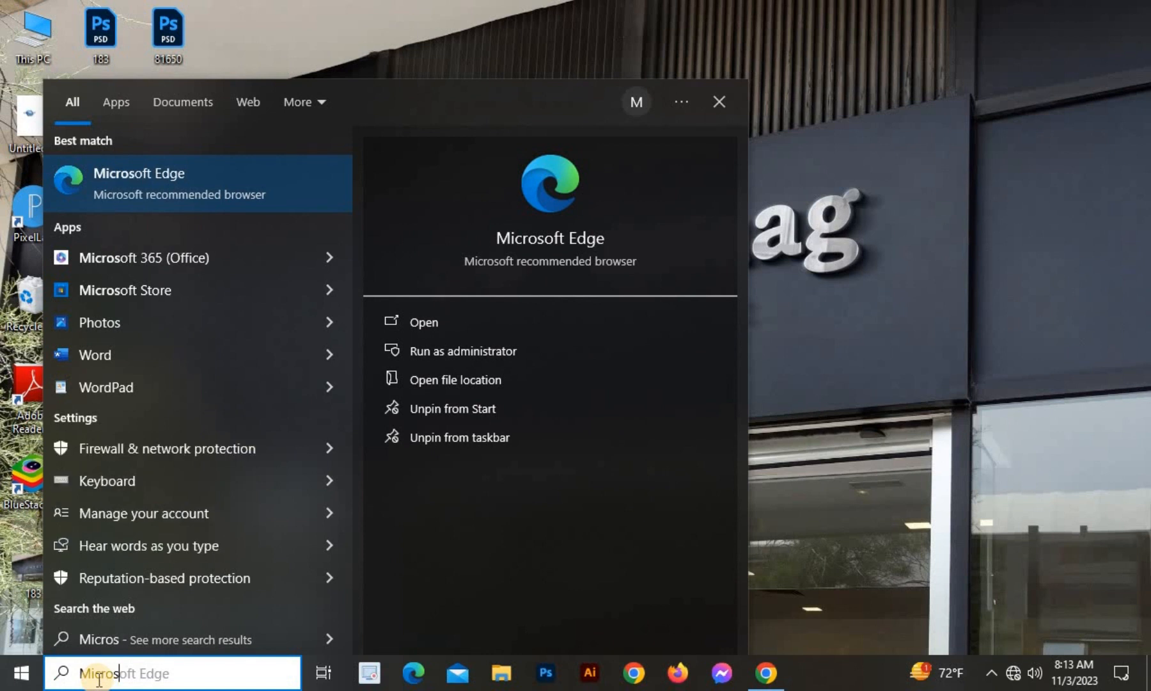
{"action": "type", "text": "oft a"}
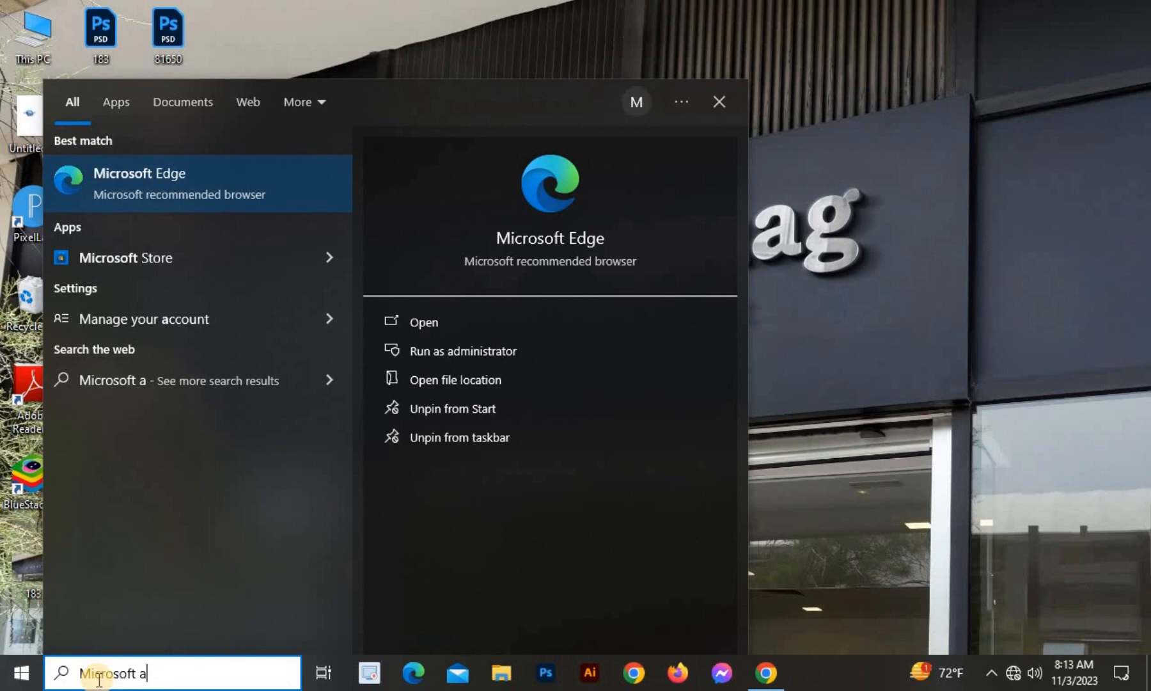
{"action": "type", "text": "cc"}
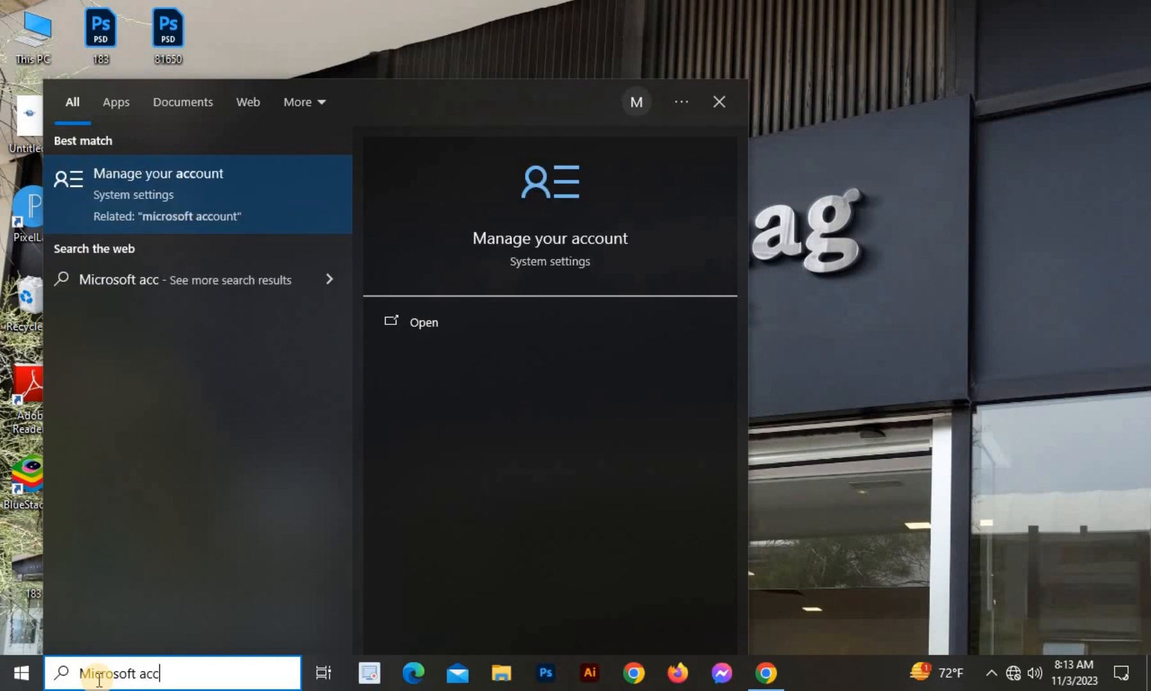
{"action": "left_click", "coordinate": [1085, 154]}
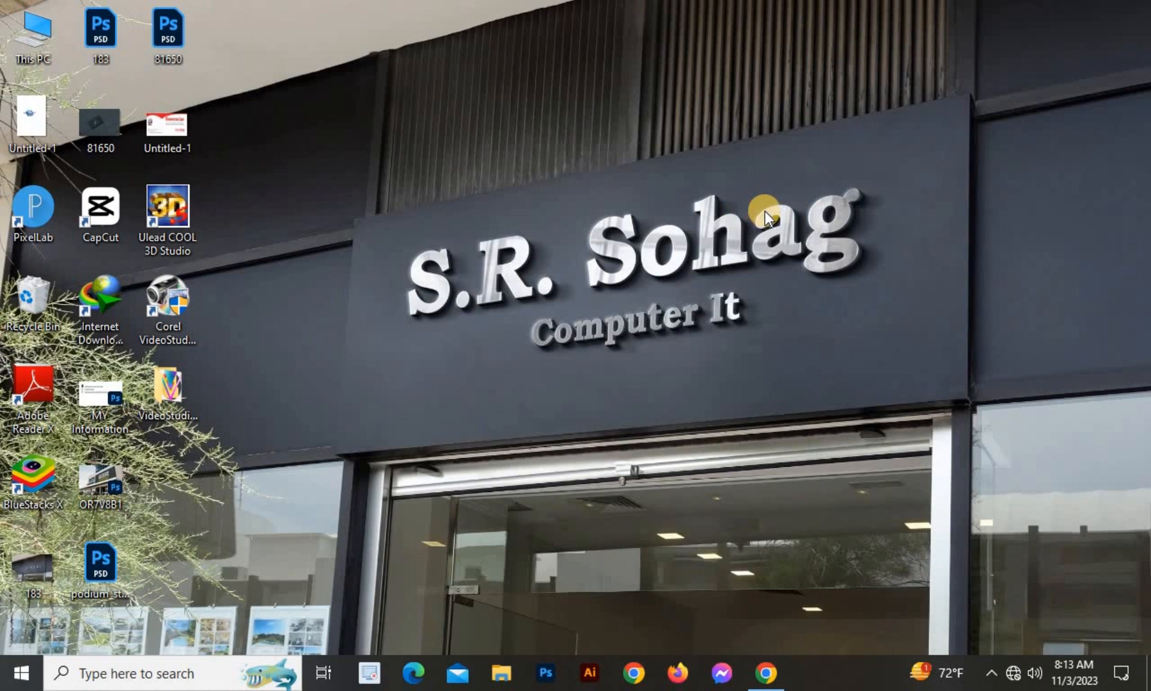
Create a new Microsoft Access Database, Database2, in Documents and maximize the Access window.
{"action": "right_click", "coordinate": [764, 210]}
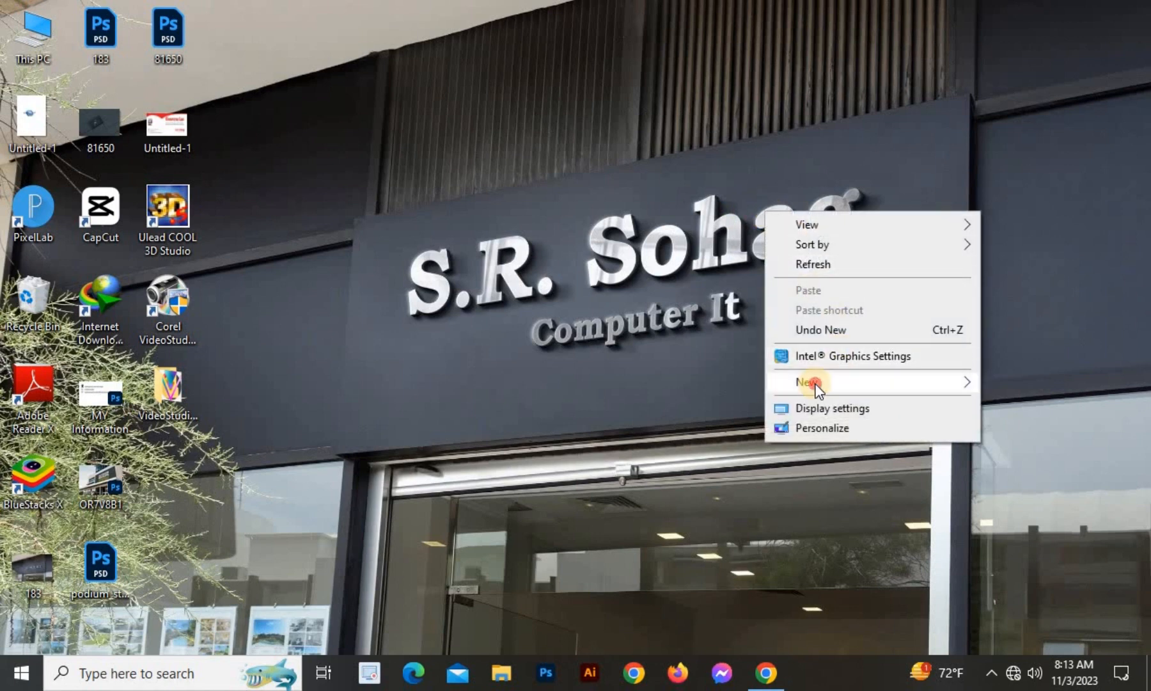
{"action": "mouse_move", "coordinate": [821, 382]}
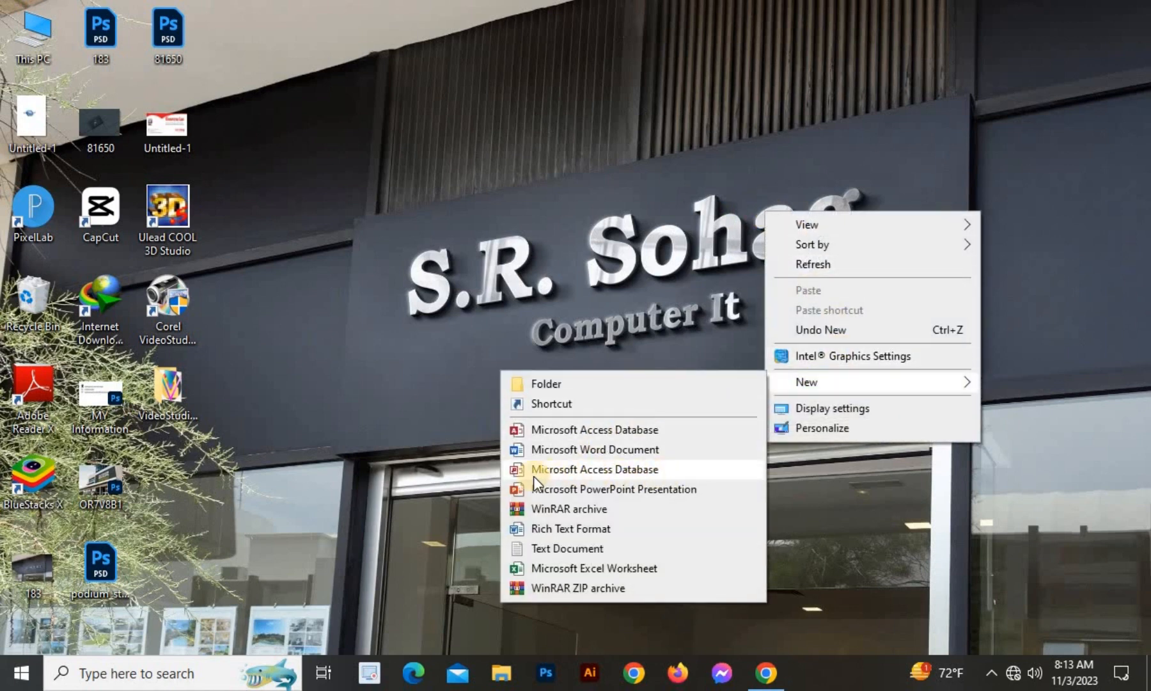
{"action": "left_click", "coordinate": [583, 471]}
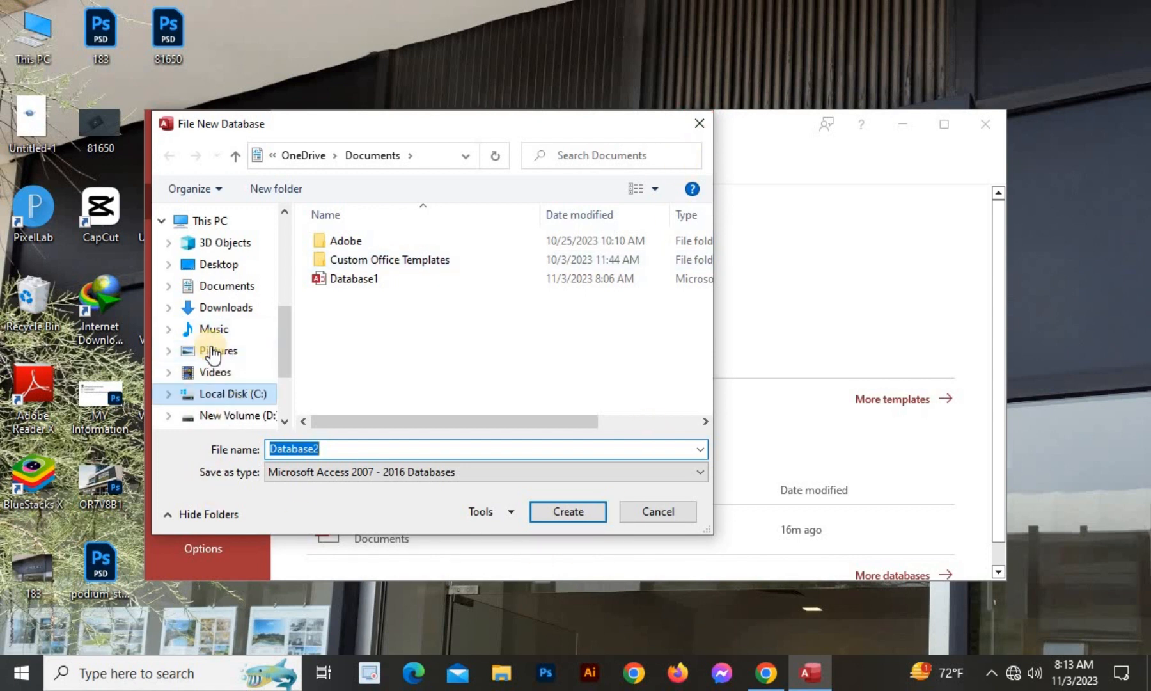
{"action": "left_click", "coordinate": [238, 296]}
{"action": "left_click", "coordinate": [566, 512]}
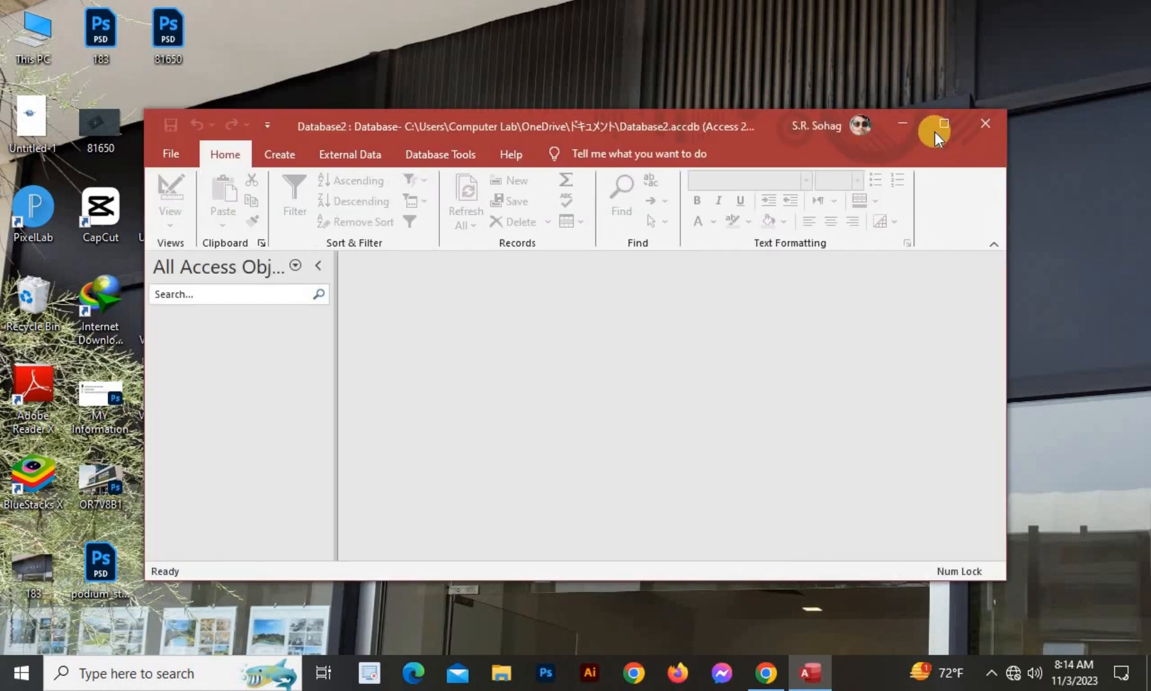
{"action": "left_click", "coordinate": [938, 125]}
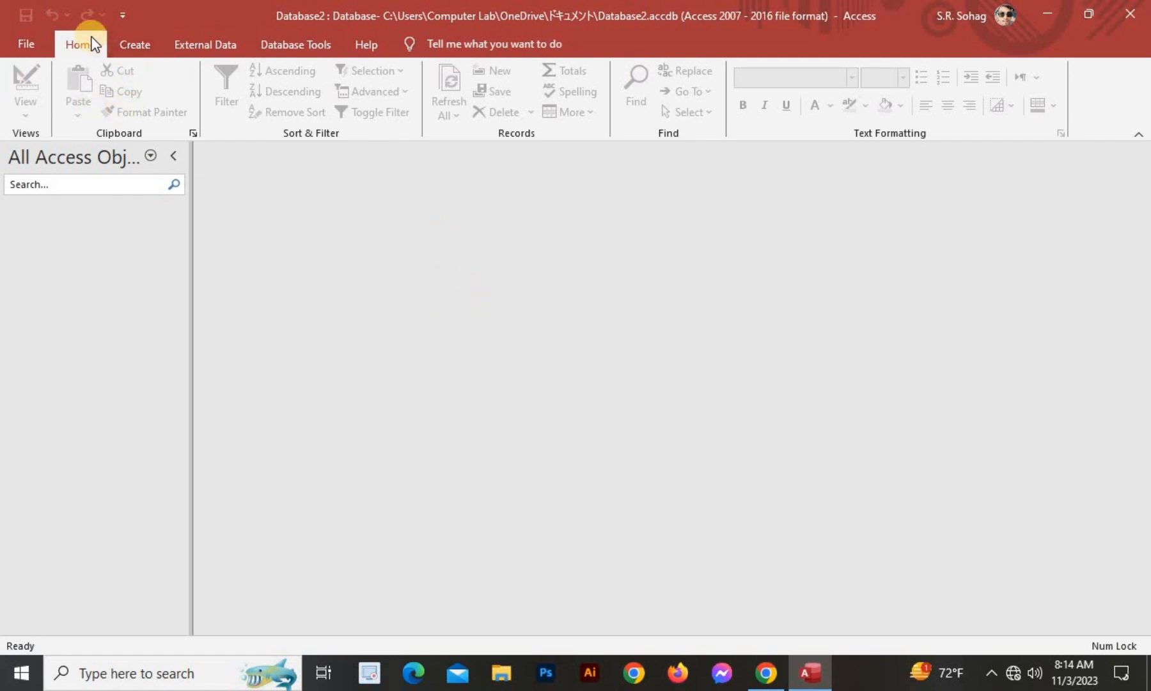
Start a new blank table, Table1, in Table Design view from the Create ribbon.
{"action": "left_click", "coordinate": [136, 43]}
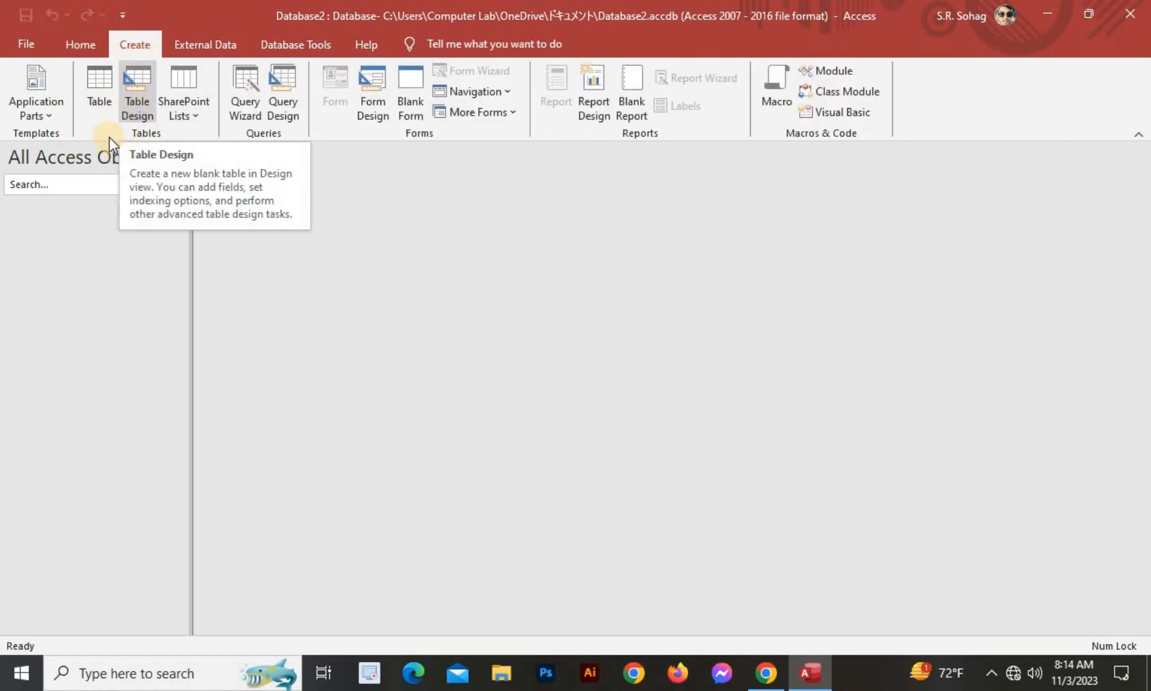
{"action": "left_click", "coordinate": [128, 89]}
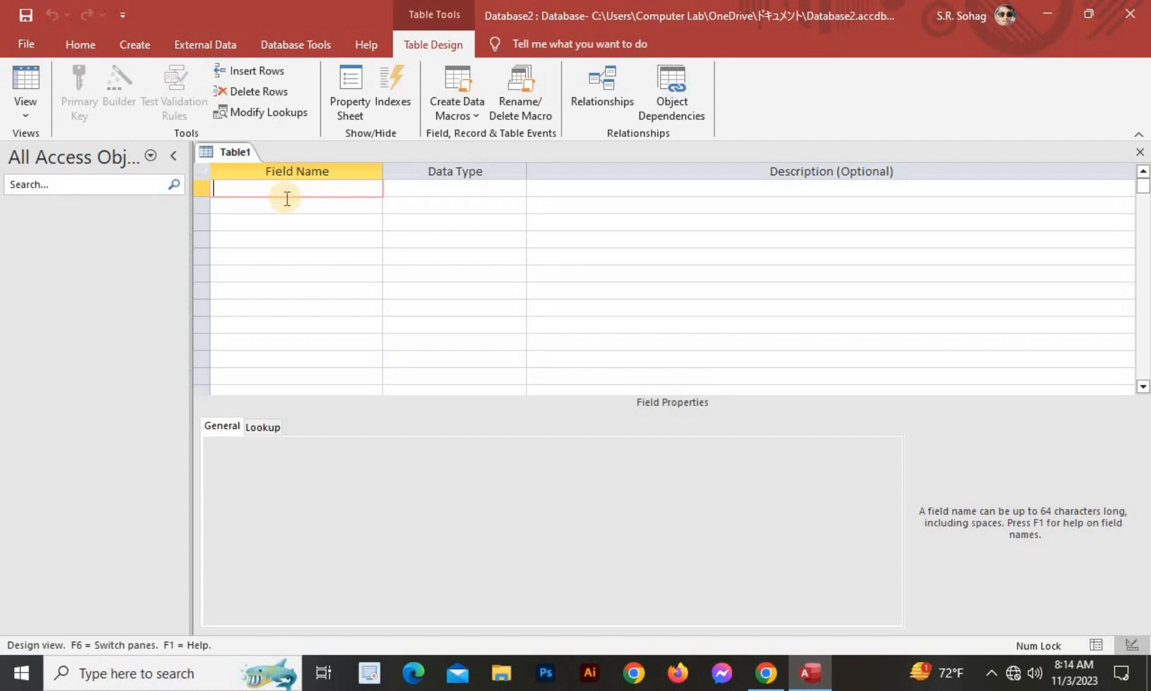
Enter the field names no, name and f name, accepting the reserved-word warning for name.
{"action": "type", "text": "no"}
{"action": "left_click", "coordinate": [288, 199]}
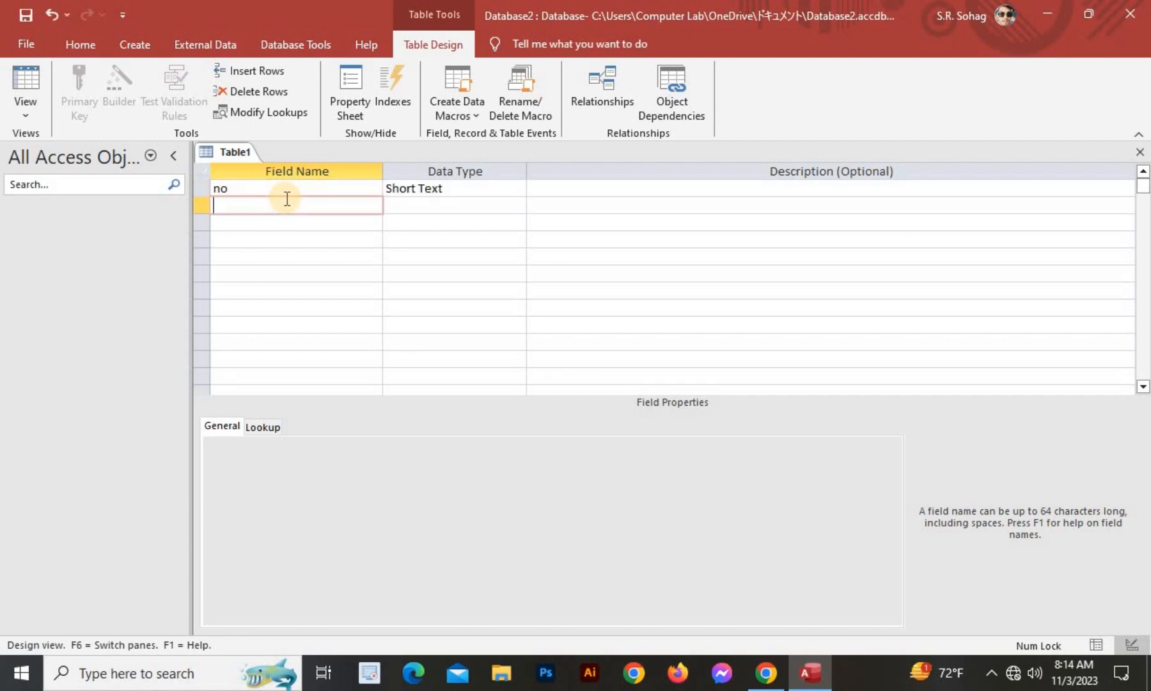
{"action": "type", "text": "name"}
{"action": "key", "text": "Down"}
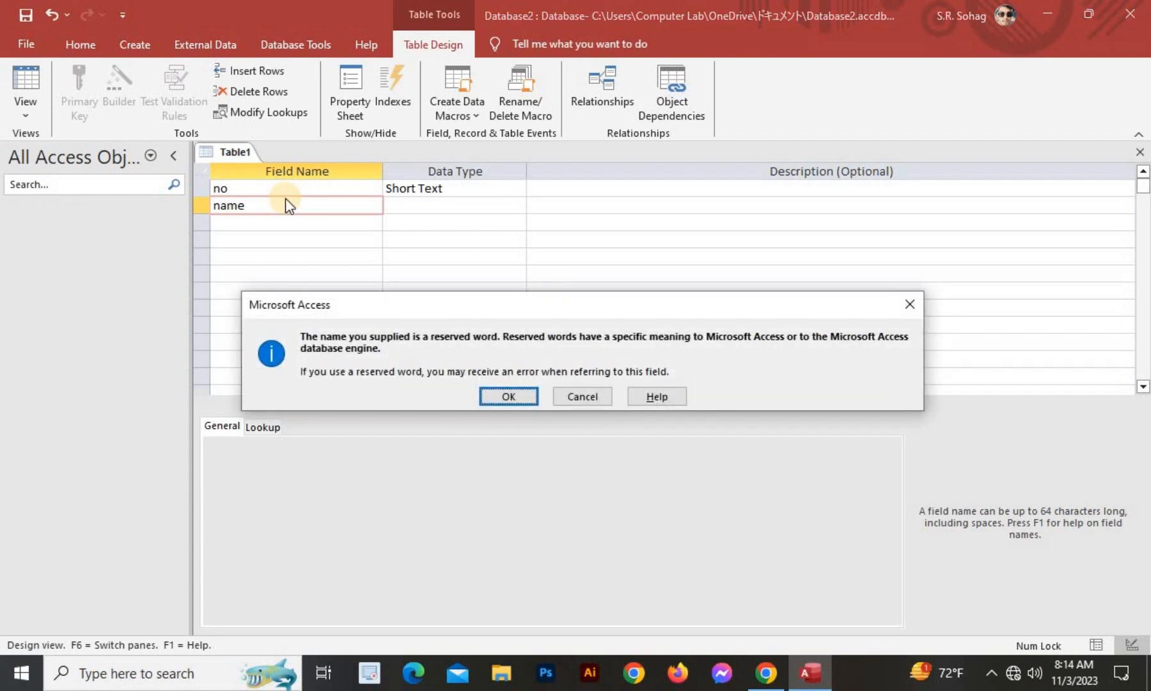
{"action": "key", "text": "Return"}
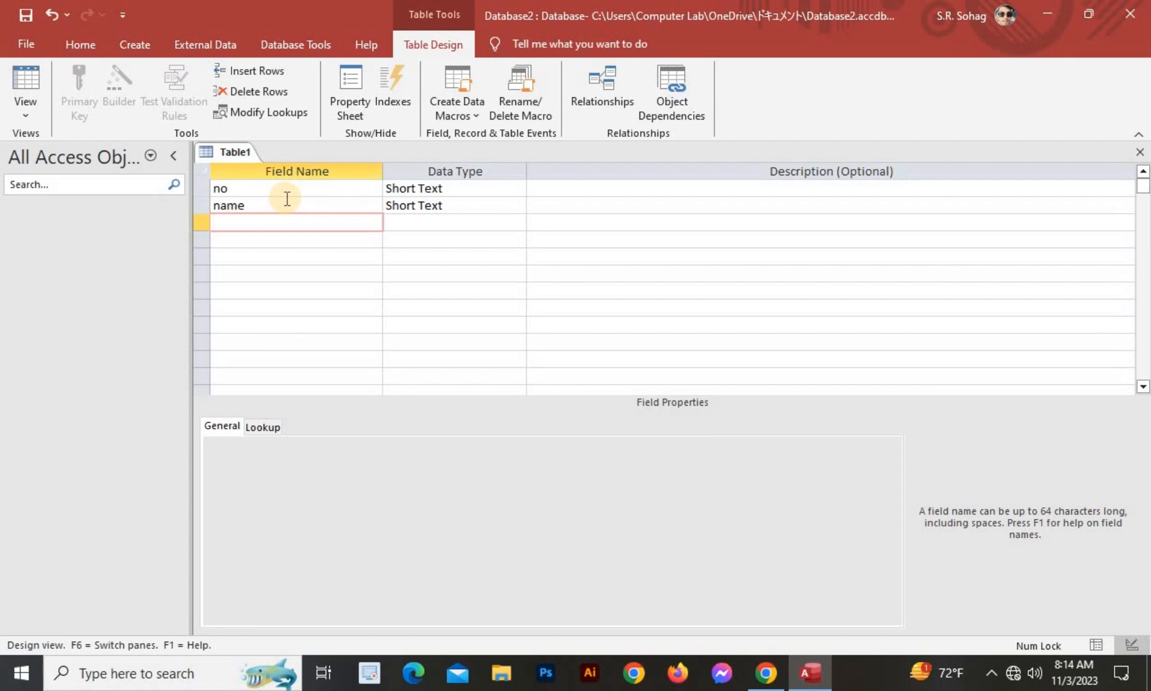
{"action": "type", "text": "f name"}
{"action": "key", "text": "Down"}
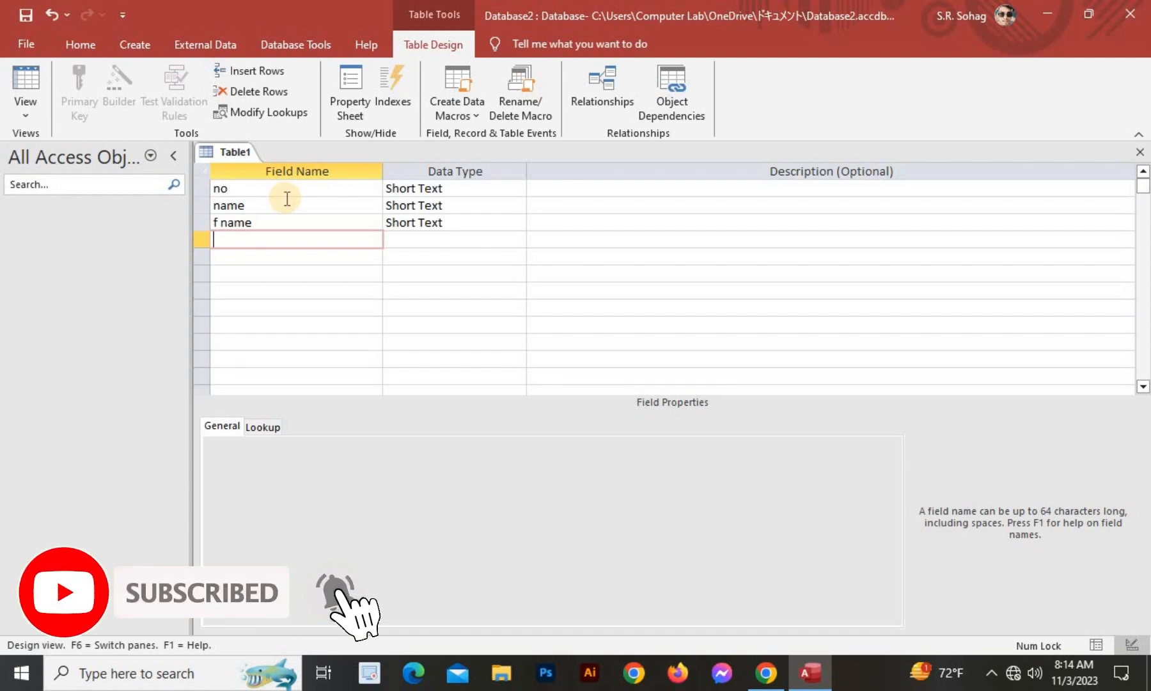
Add the fields m name, add, gmail and Pic below them.
{"action": "type", "text": "m name"}
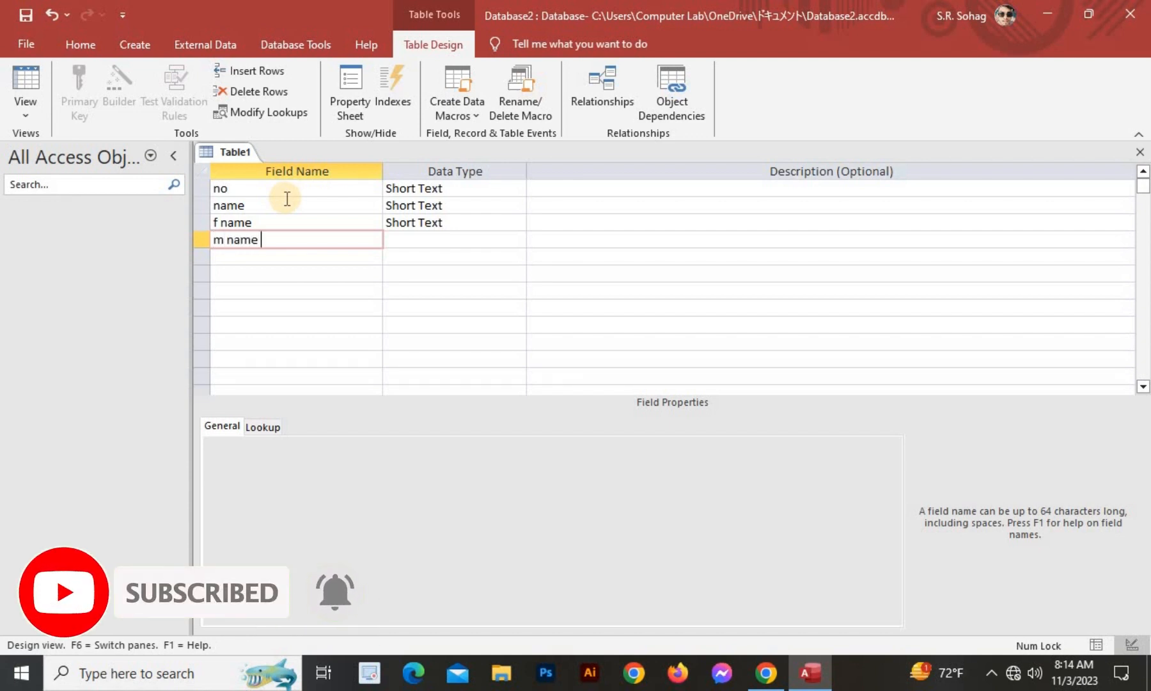
{"action": "key", "text": "Down"}
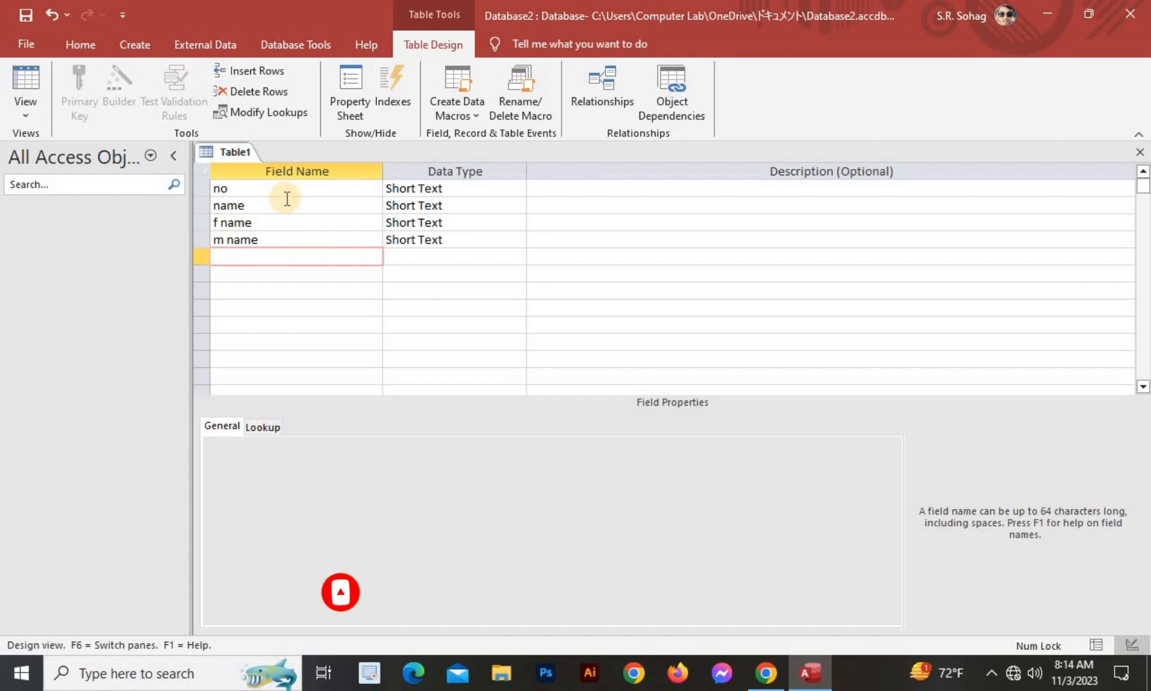
{"action": "type", "text": "add"}
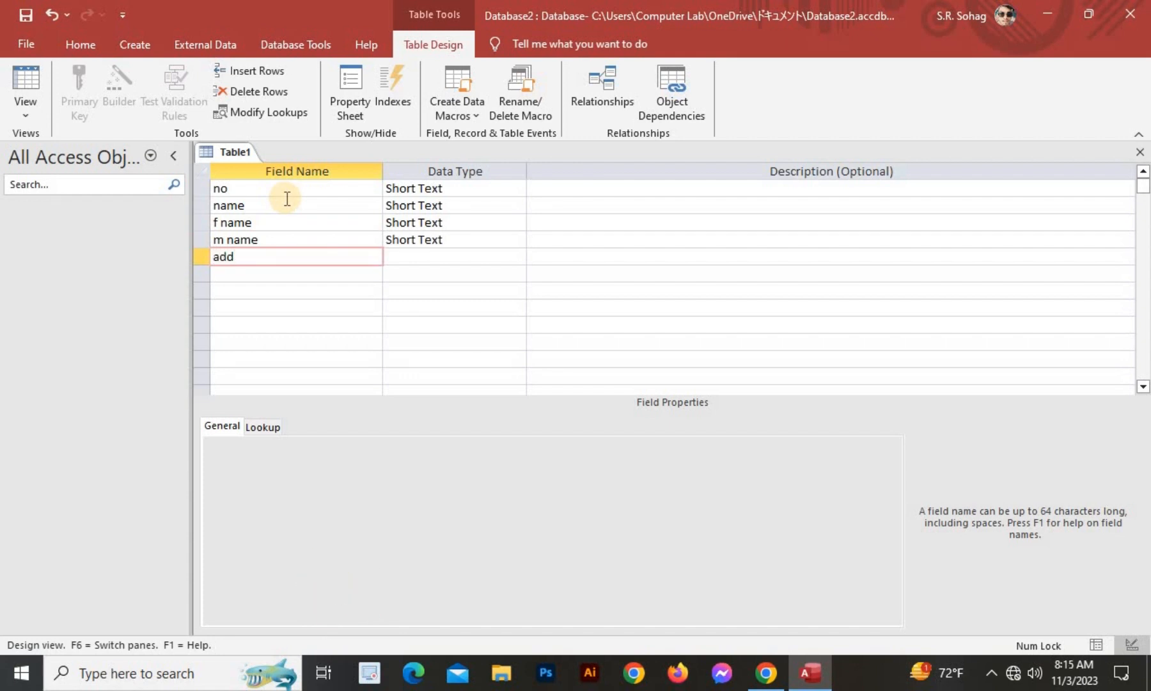
{"action": "key", "text": "Down"}
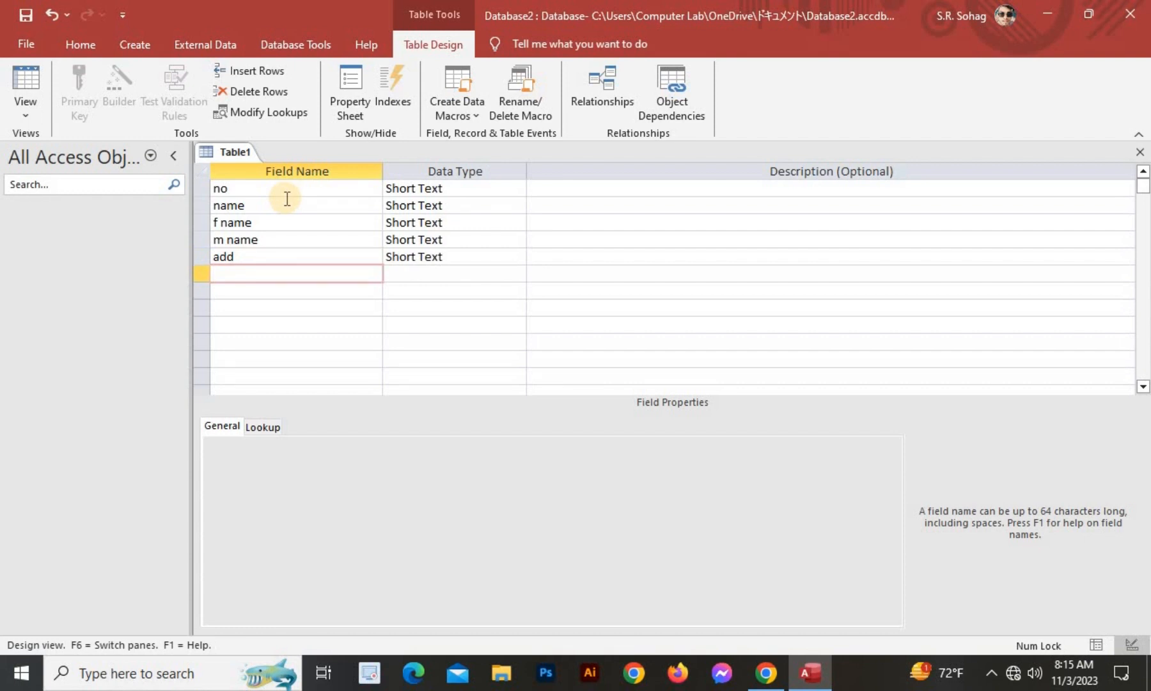
{"action": "type", "text": "gmail"}
{"action": "key", "text": "Down"}
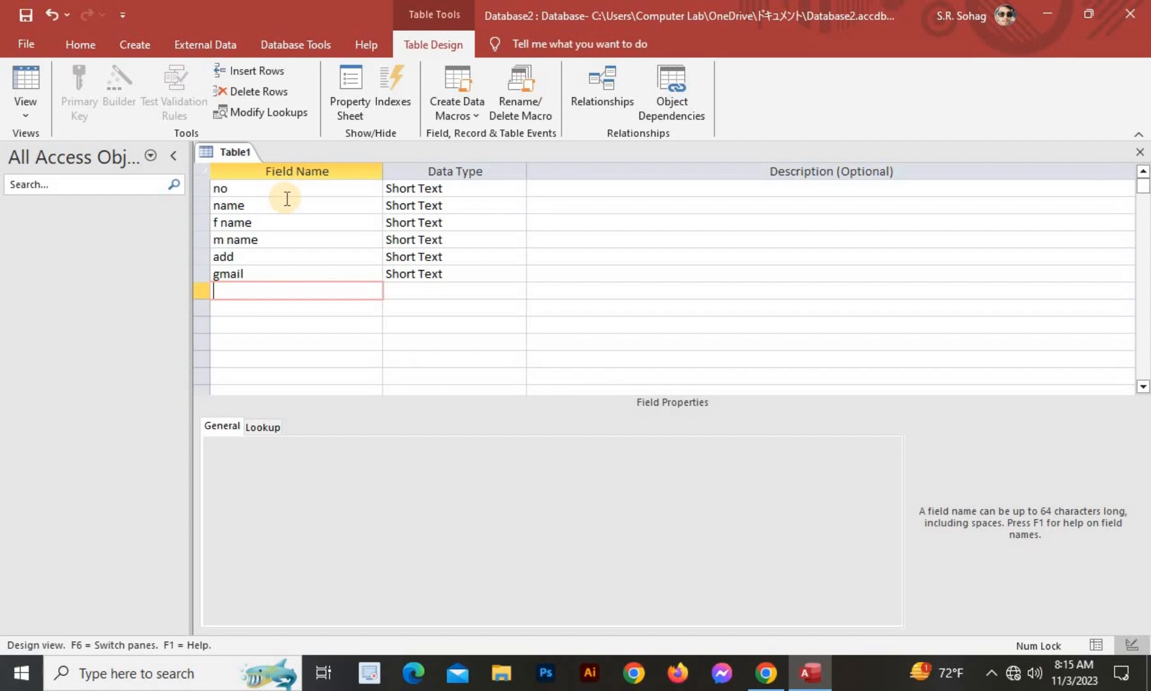
{"action": "type", "text": "Pic"}
{"action": "key", "text": "Down"}
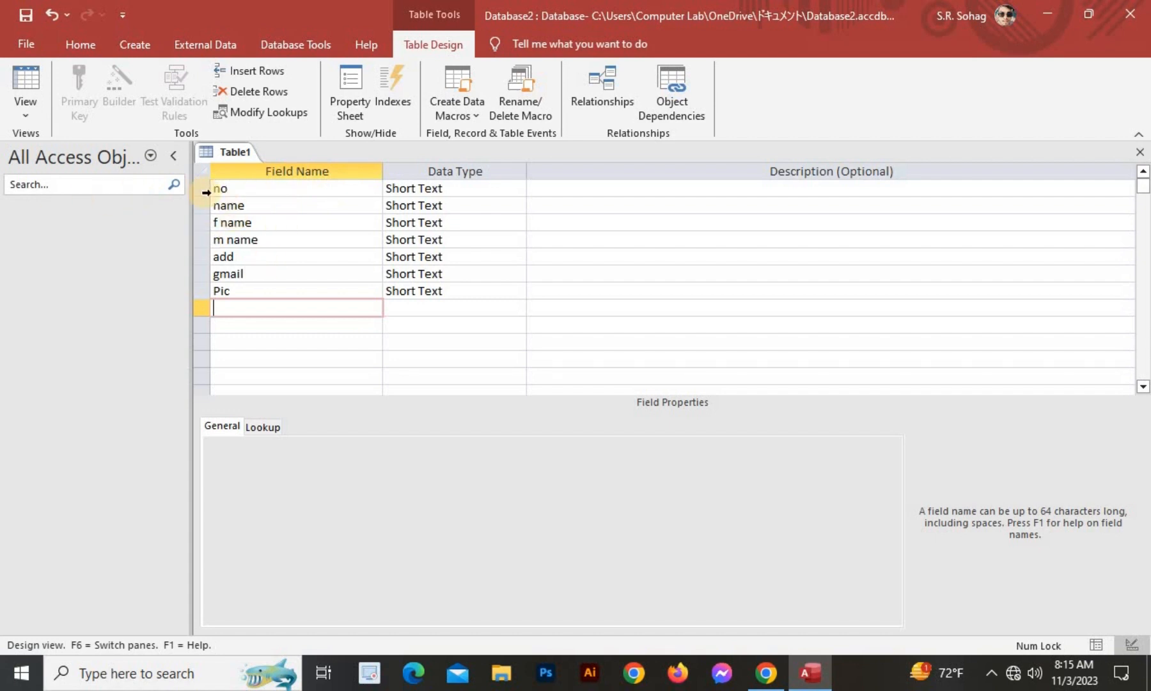
Set the no field's data type to Number, leaving name and m name as Short Text.
{"action": "left_click", "coordinate": [480, 186]}
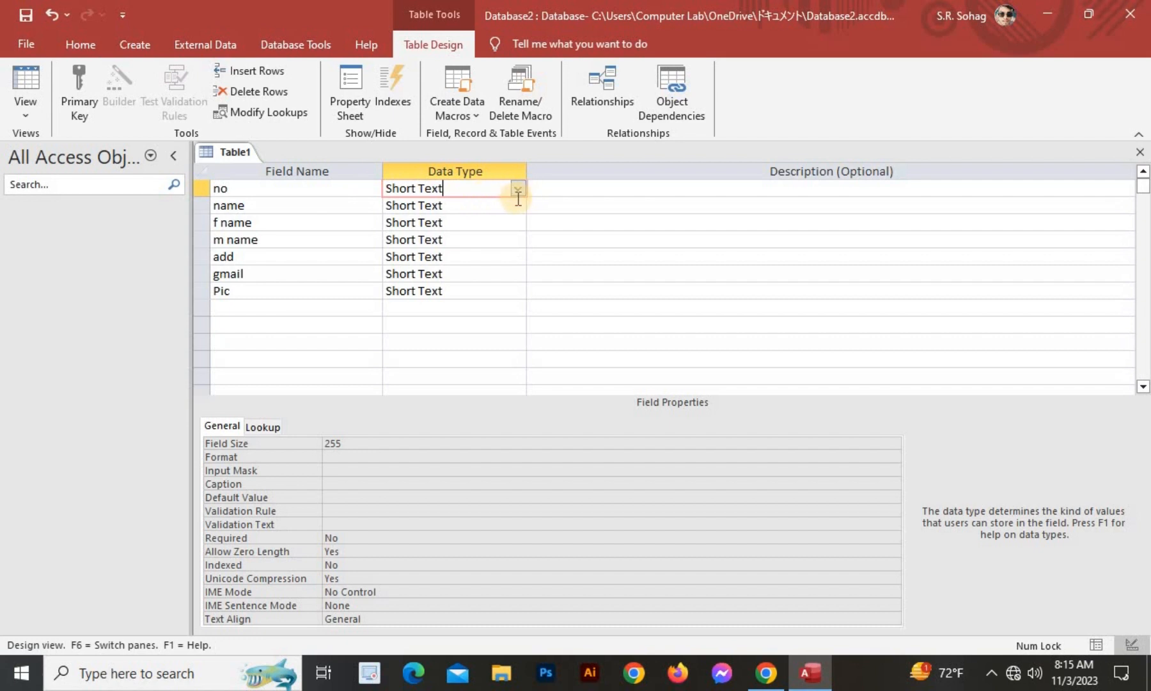
{"action": "left_click", "coordinate": [518, 188]}
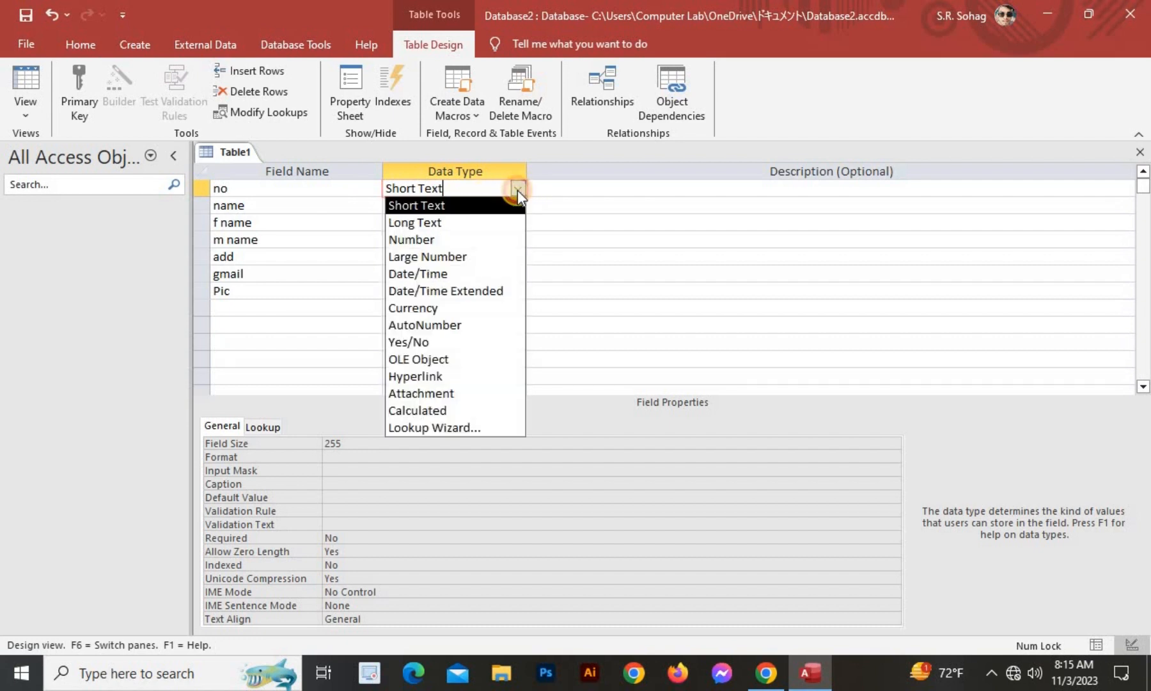
{"action": "left_click", "coordinate": [438, 240]}
{"action": "left_click", "coordinate": [238, 205]}
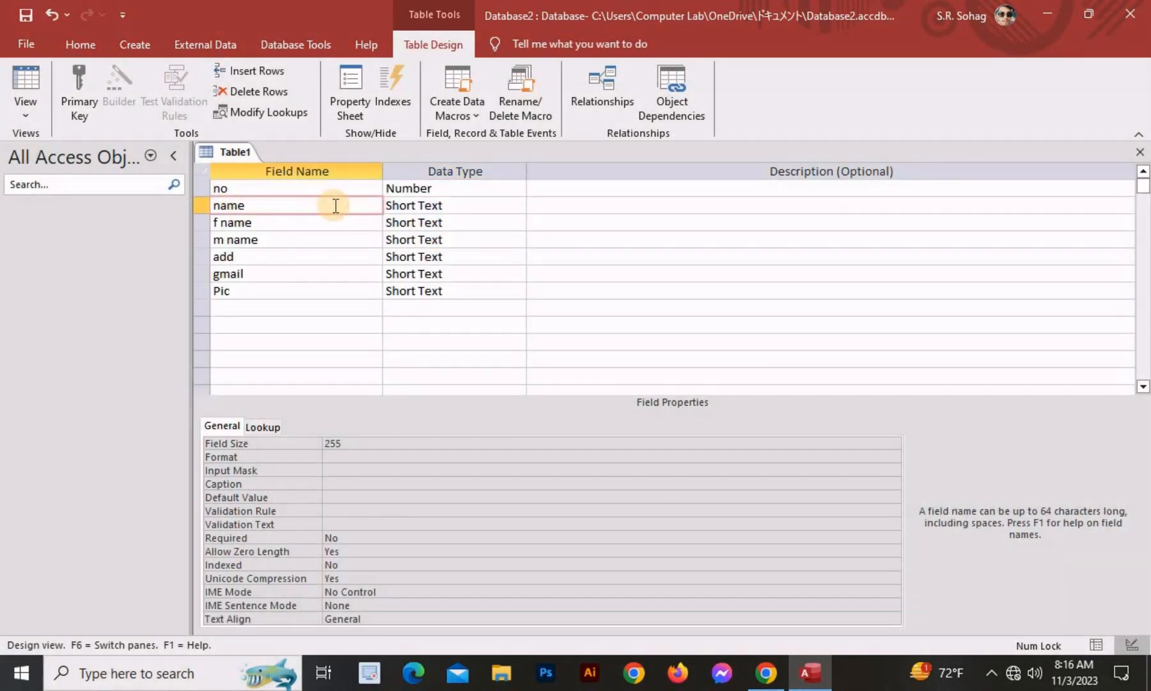
{"action": "left_click", "coordinate": [453, 205]}
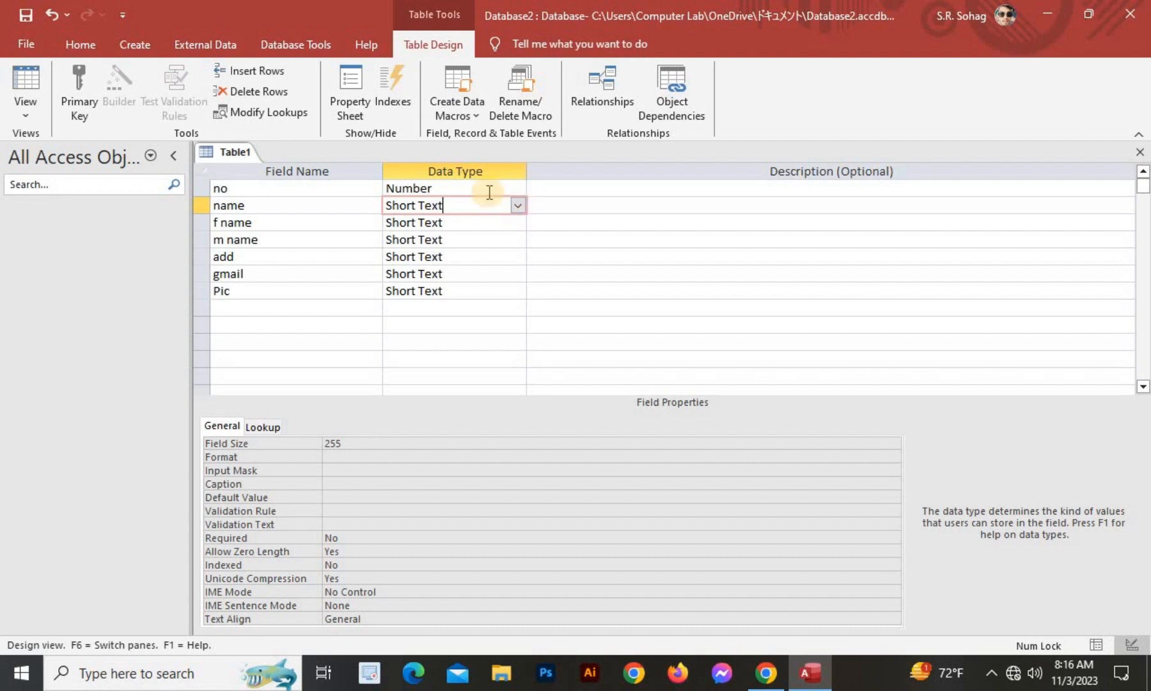
{"action": "left_click", "coordinate": [458, 240]}
{"action": "left_click", "coordinate": [517, 240]}
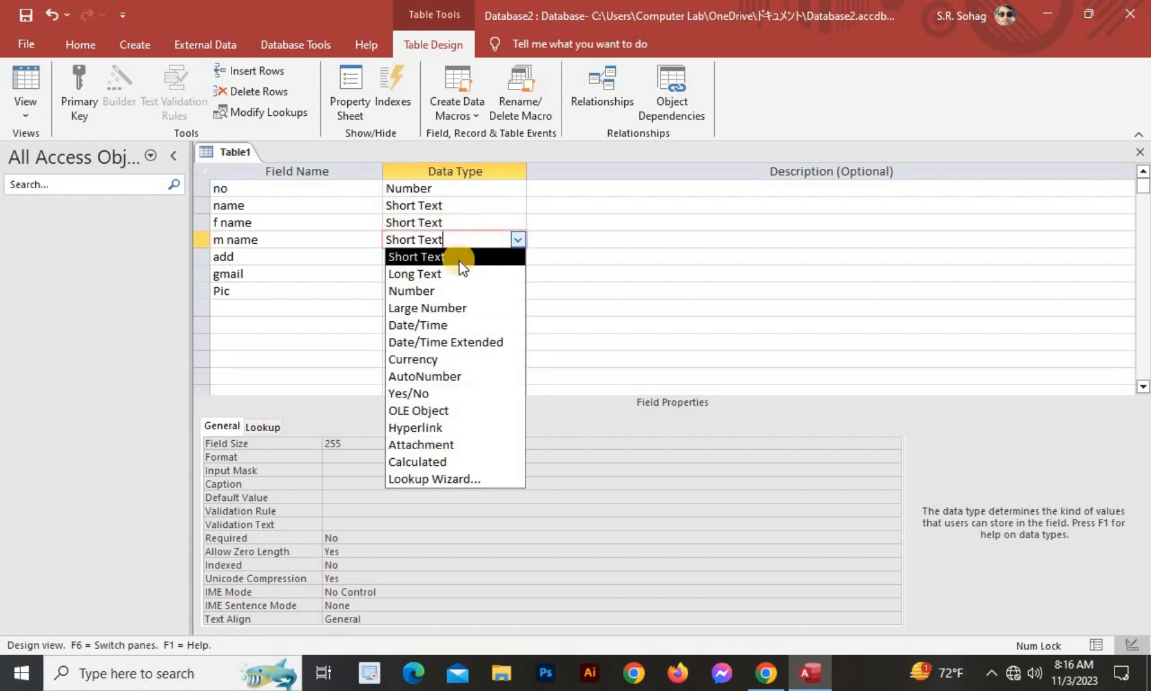
{"action": "left_click", "coordinate": [453, 206]}
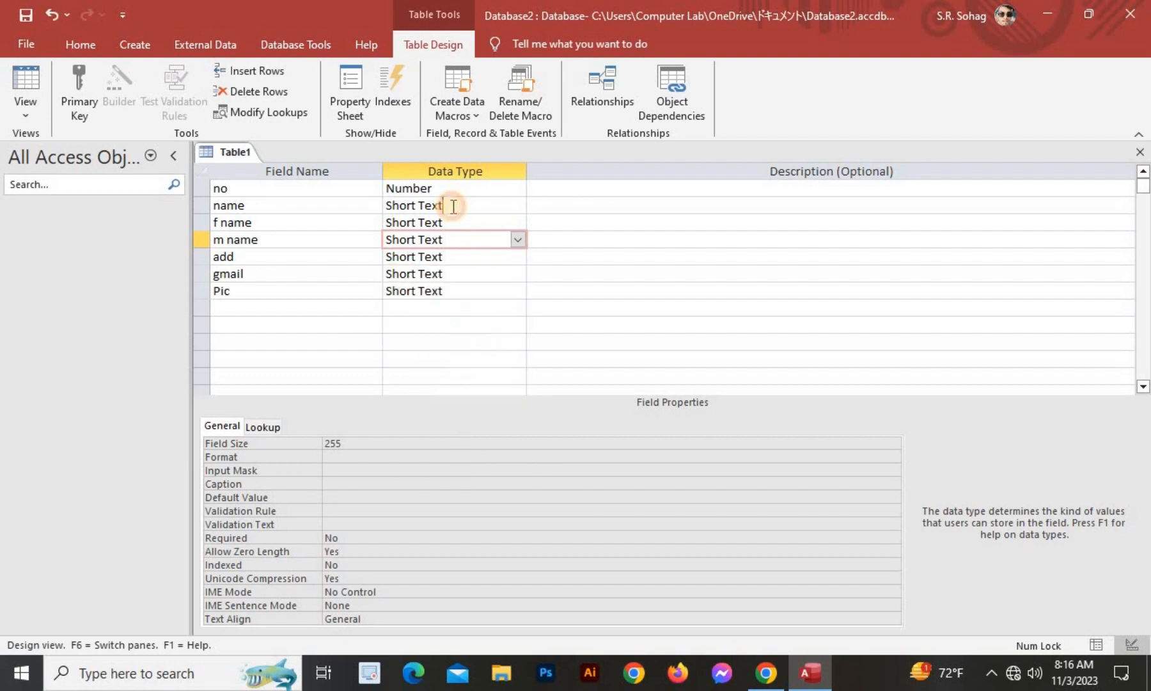
{"action": "left_click", "coordinate": [451, 204]}
Make the add field Long Text and the gmail field Hyperlink.
{"action": "left_click", "coordinate": [276, 259]}
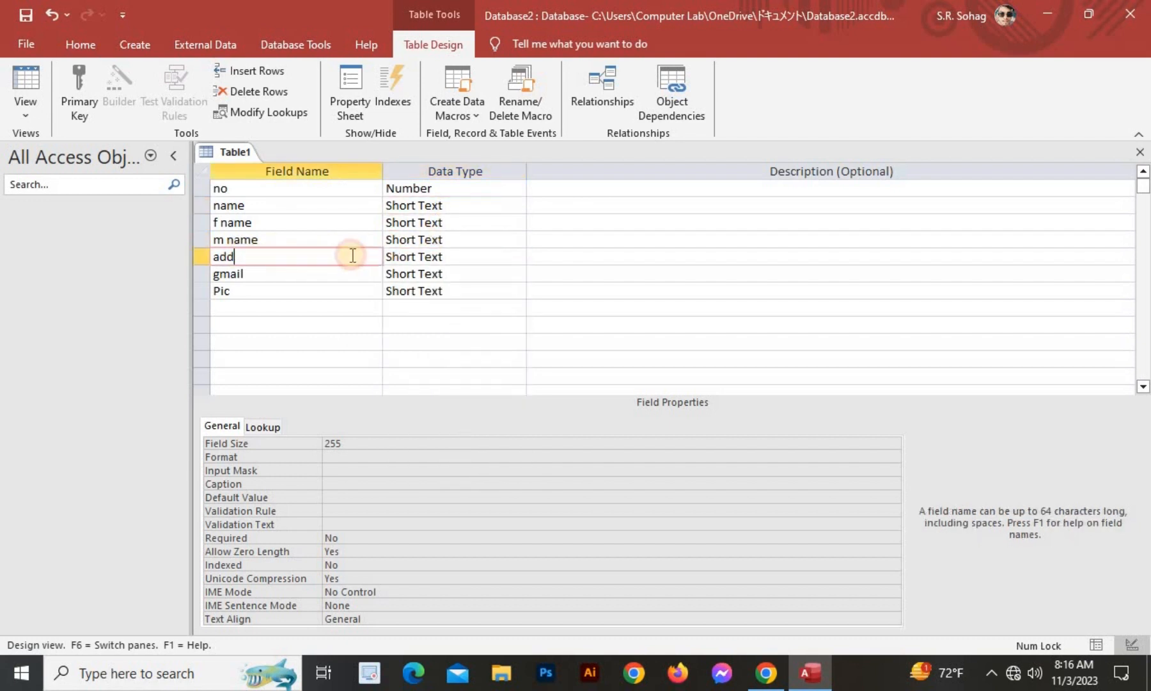
{"action": "left_click", "coordinate": [440, 257]}
{"action": "left_click", "coordinate": [516, 256]}
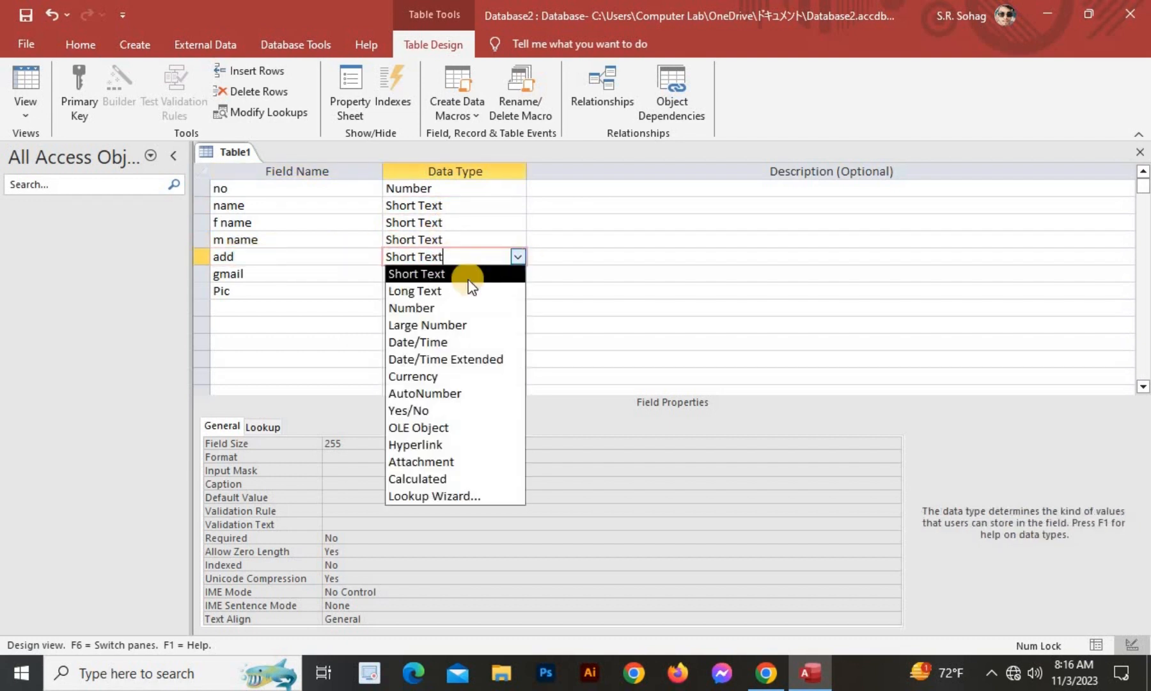
{"action": "left_click", "coordinate": [414, 292]}
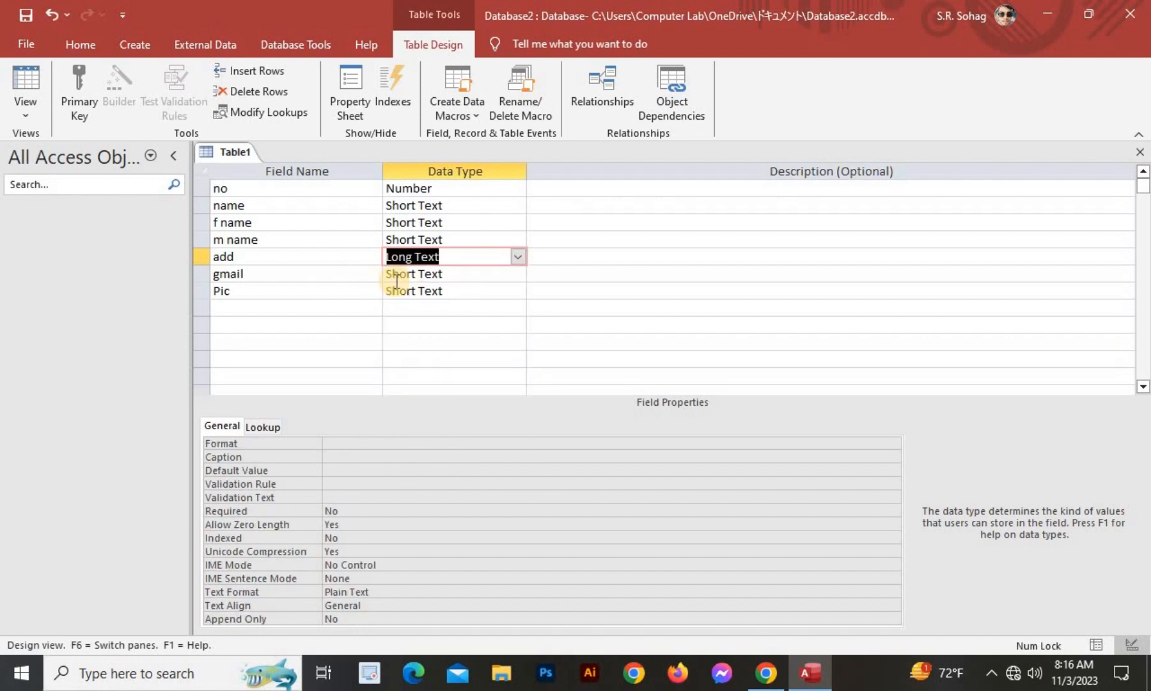
{"action": "left_click", "coordinate": [435, 274]}
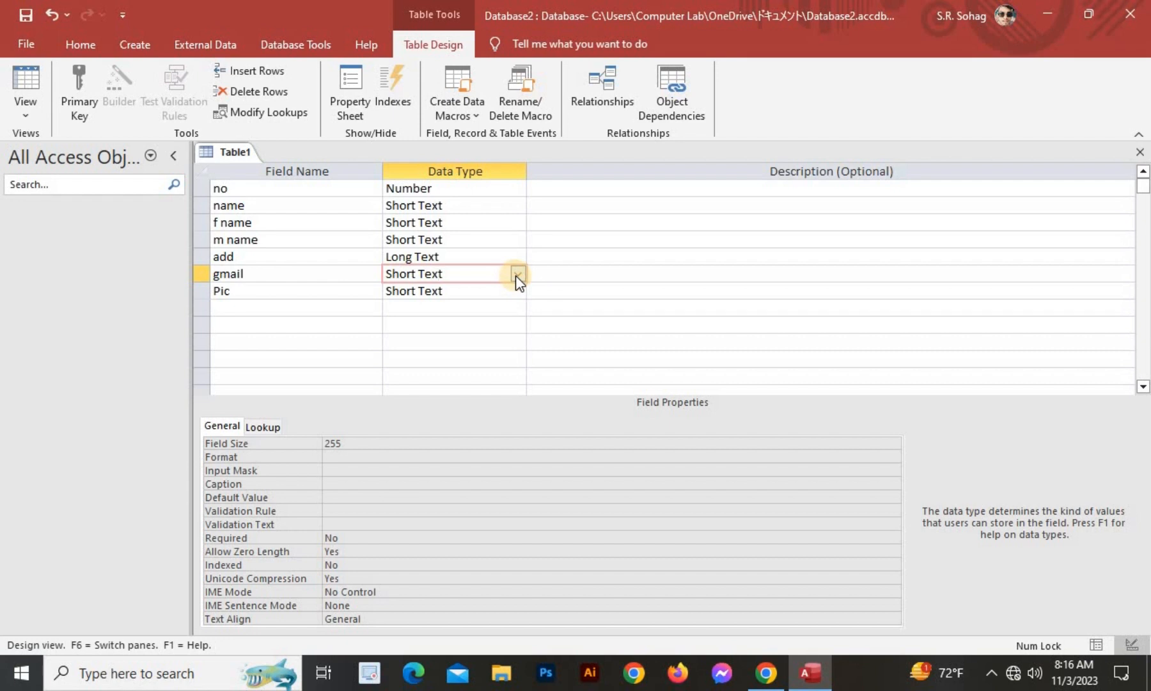
{"action": "left_click", "coordinate": [517, 273]}
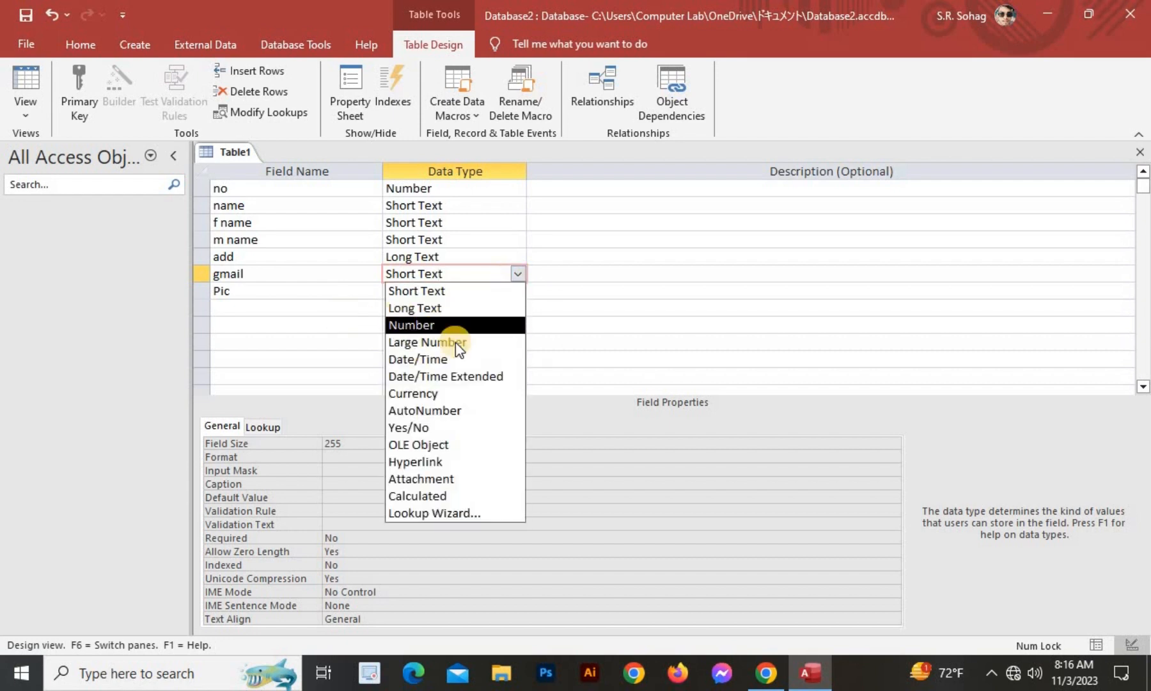
{"action": "left_click", "coordinate": [455, 461]}
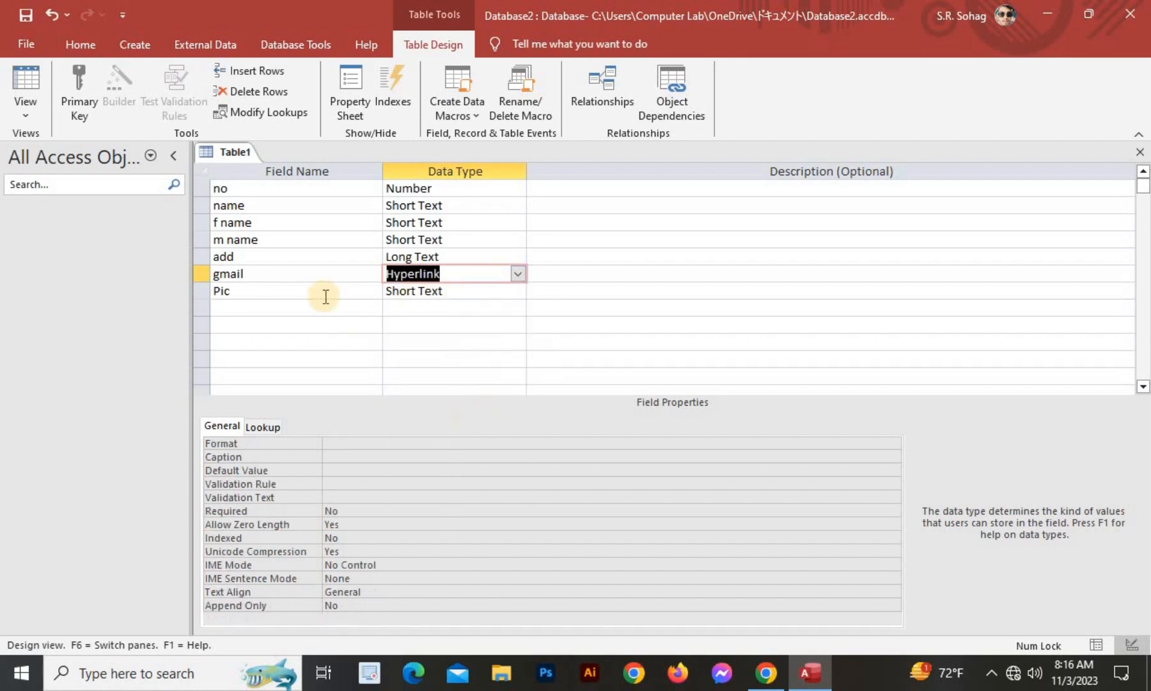
Make the Pic field an Attachment data type.
{"action": "left_click", "coordinate": [447, 292]}
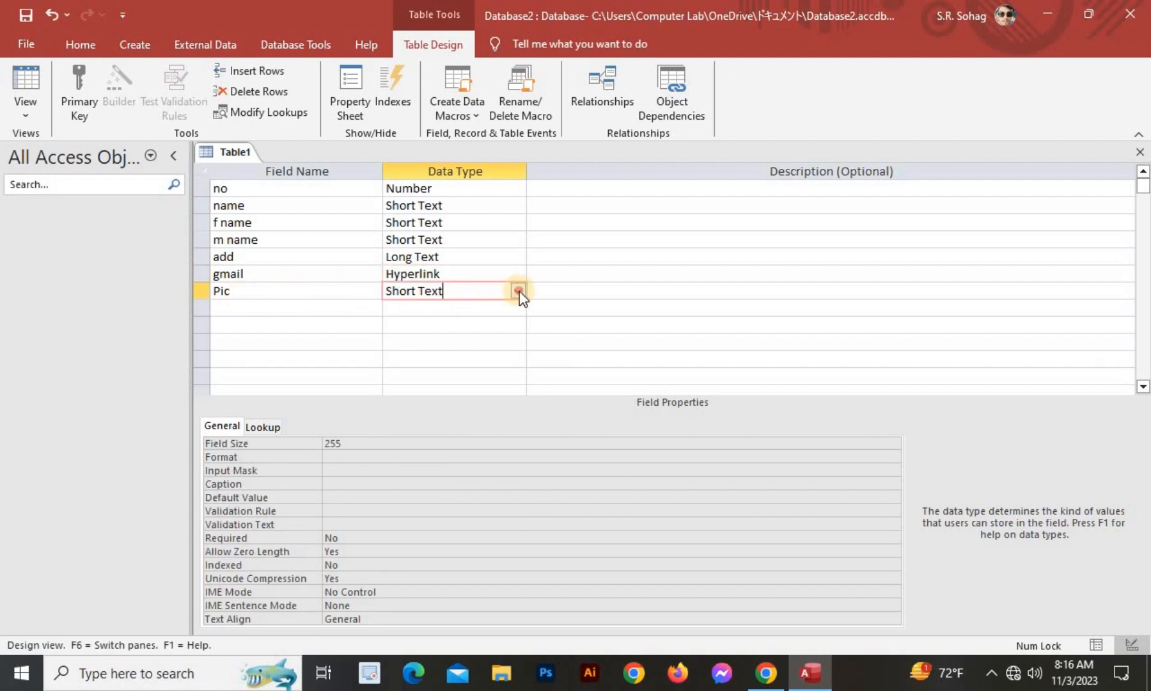
{"action": "left_click", "coordinate": [518, 291]}
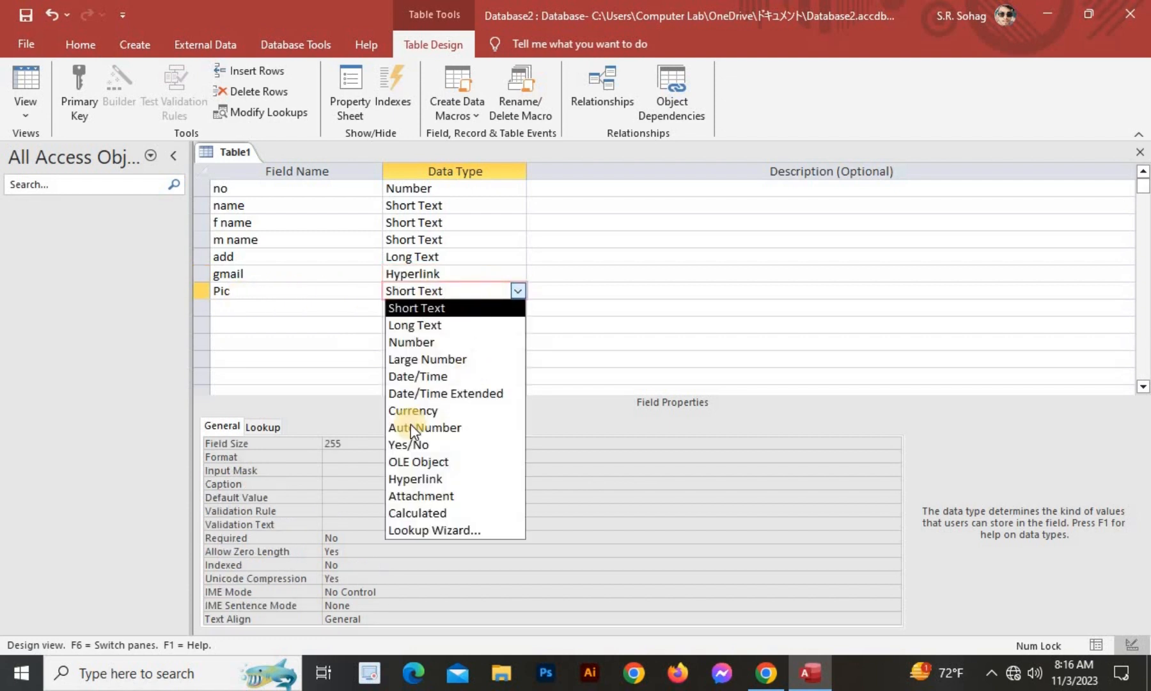
{"action": "left_click", "coordinate": [440, 496]}
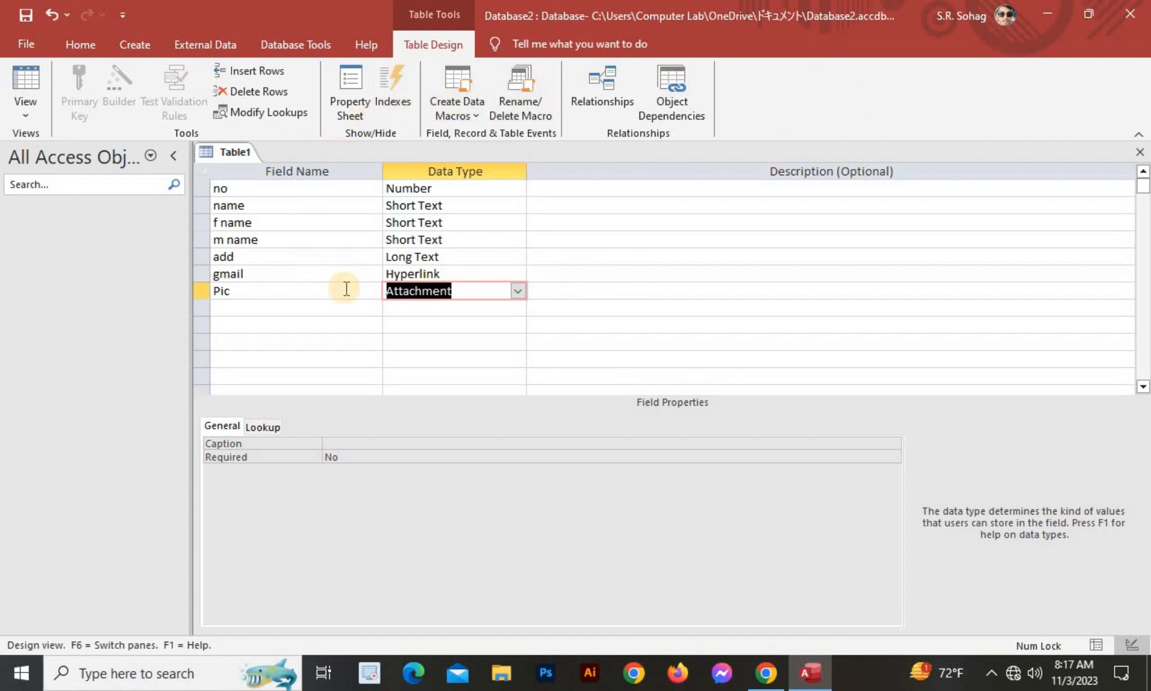
{"action": "left_click", "coordinate": [220, 308]}
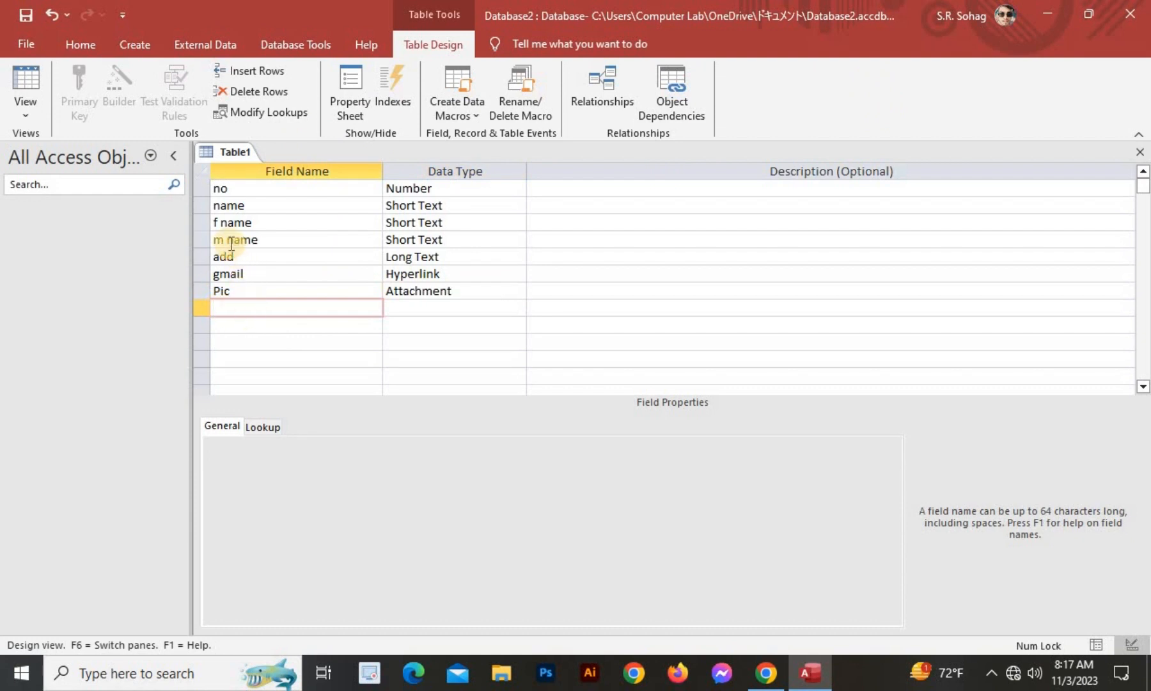
Add a stray Long Text field named xhfgh below Pic.
{"action": "left_click", "coordinate": [259, 331]}
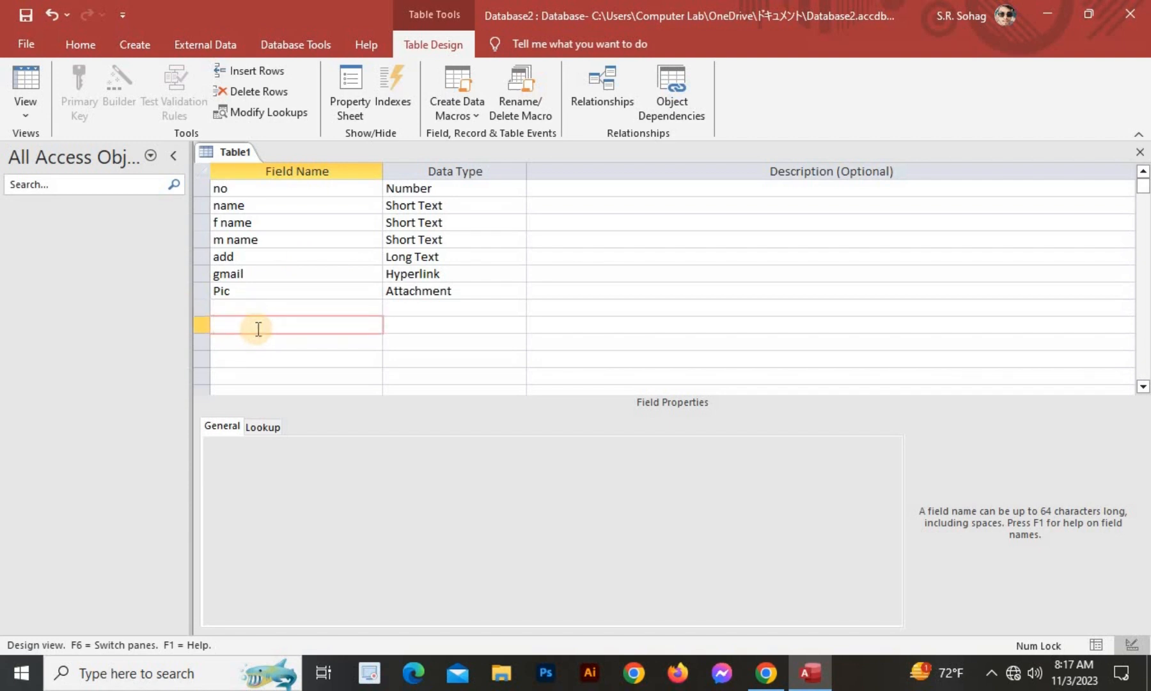
{"action": "type", "text": "xhfgh"}
{"action": "left_click", "coordinate": [451, 325]}
{"action": "type", "text": "hort Texth"}
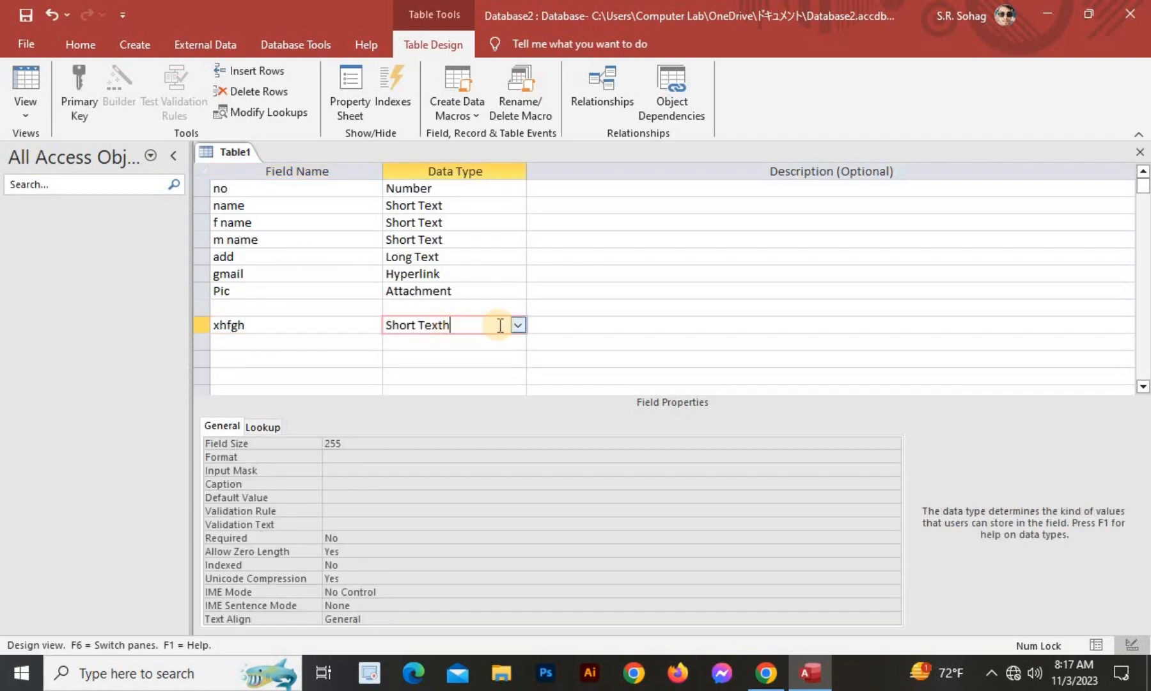
{"action": "left_click", "coordinate": [518, 325]}
{"action": "left_click", "coordinate": [448, 359]}
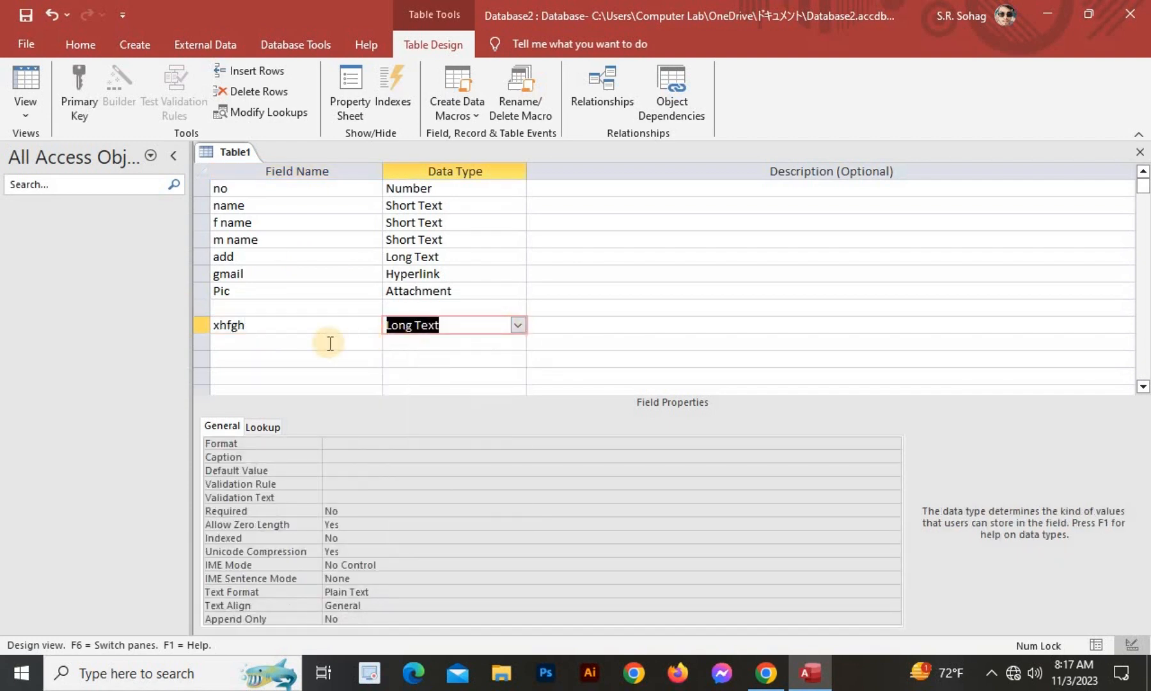
{"action": "left_click", "coordinate": [305, 296]}
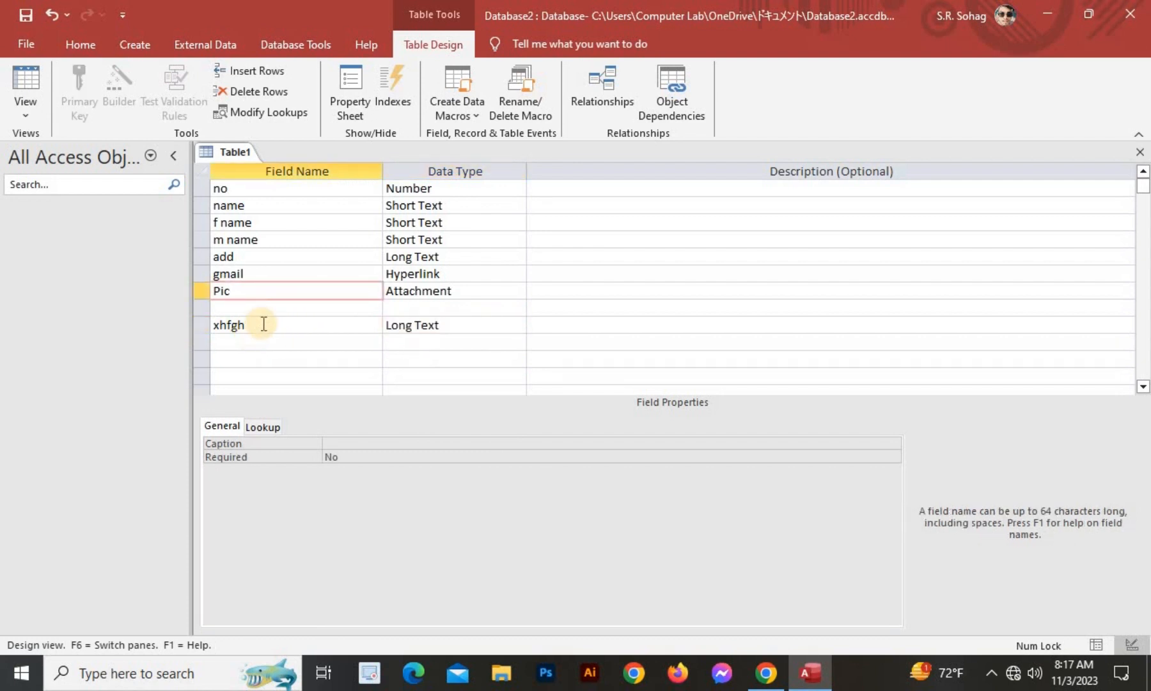
{"action": "left_click", "coordinate": [263, 324]}
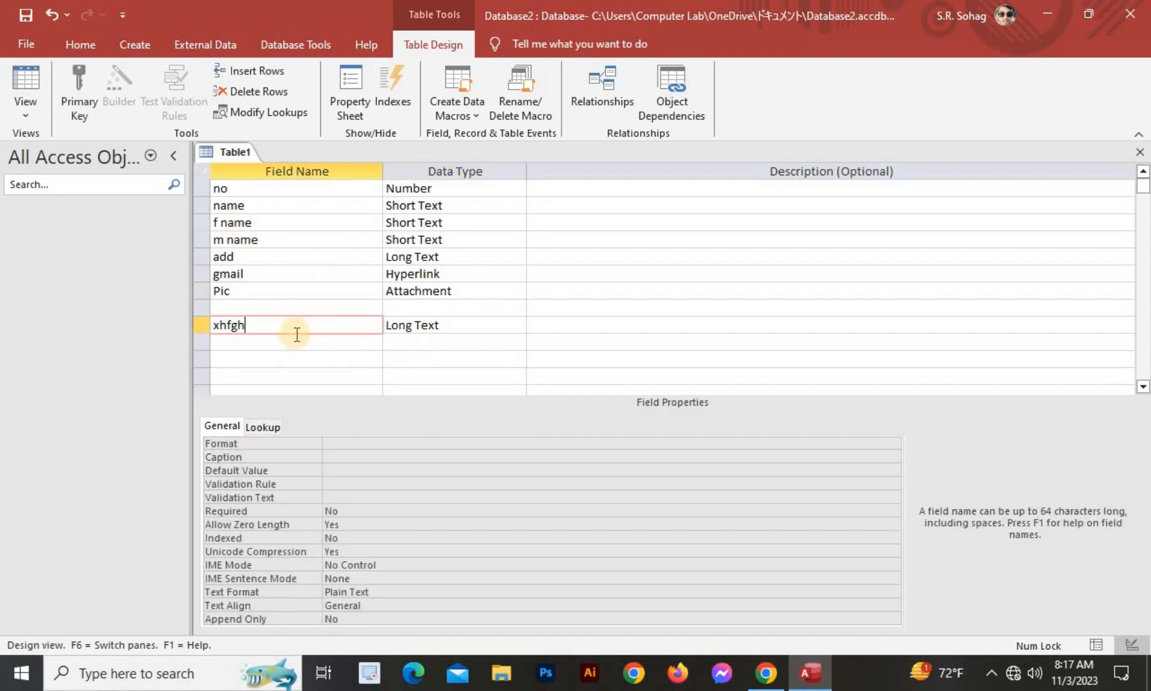
{"action": "left_click", "coordinate": [250, 342]}
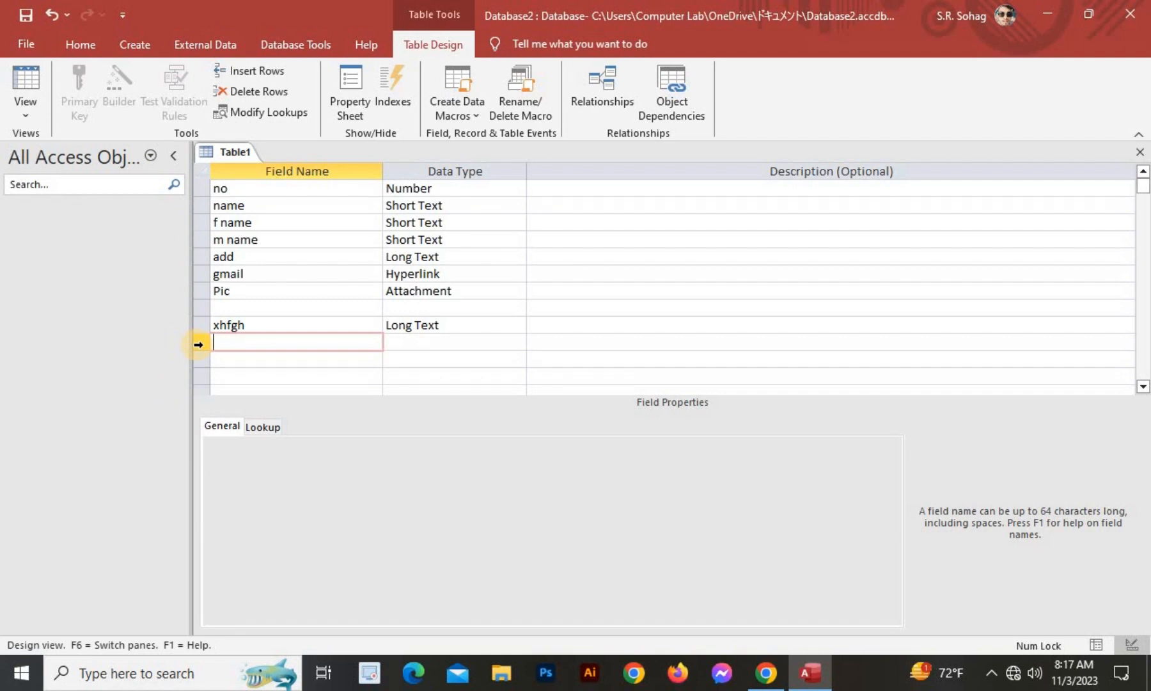
Delete the empty row and the xhfgh field row with Delete Rows.
{"action": "left_click", "coordinate": [198, 344]}
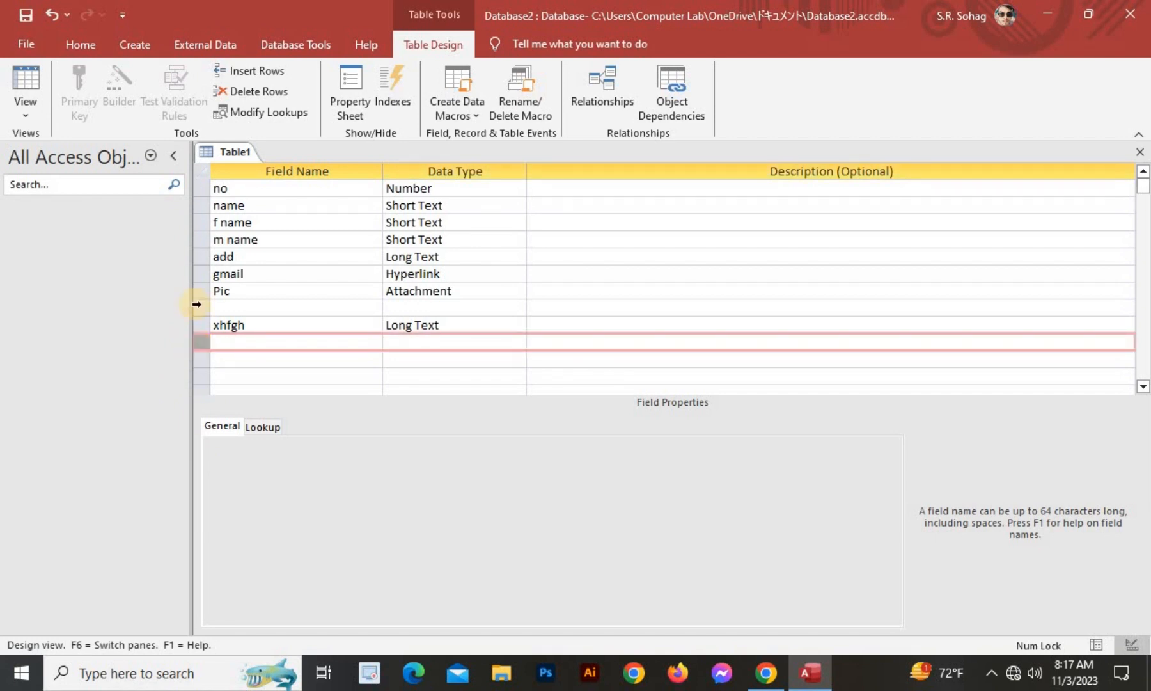
{"action": "left_click", "coordinate": [258, 91]}
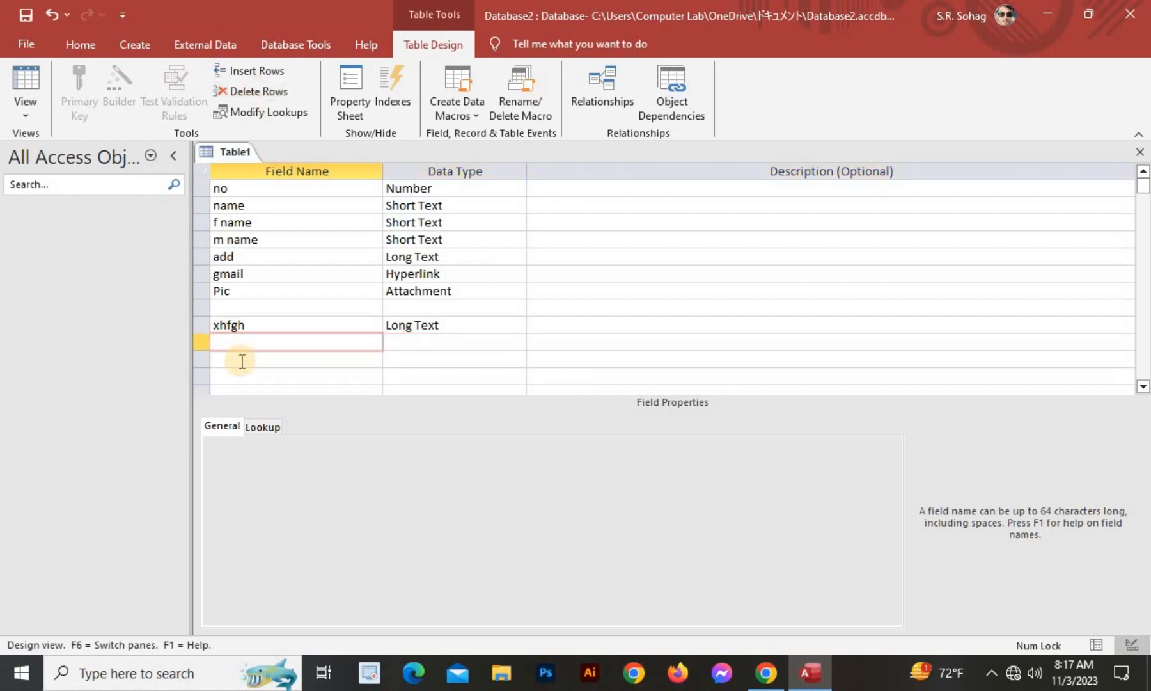
{"action": "left_click", "coordinate": [200, 325]}
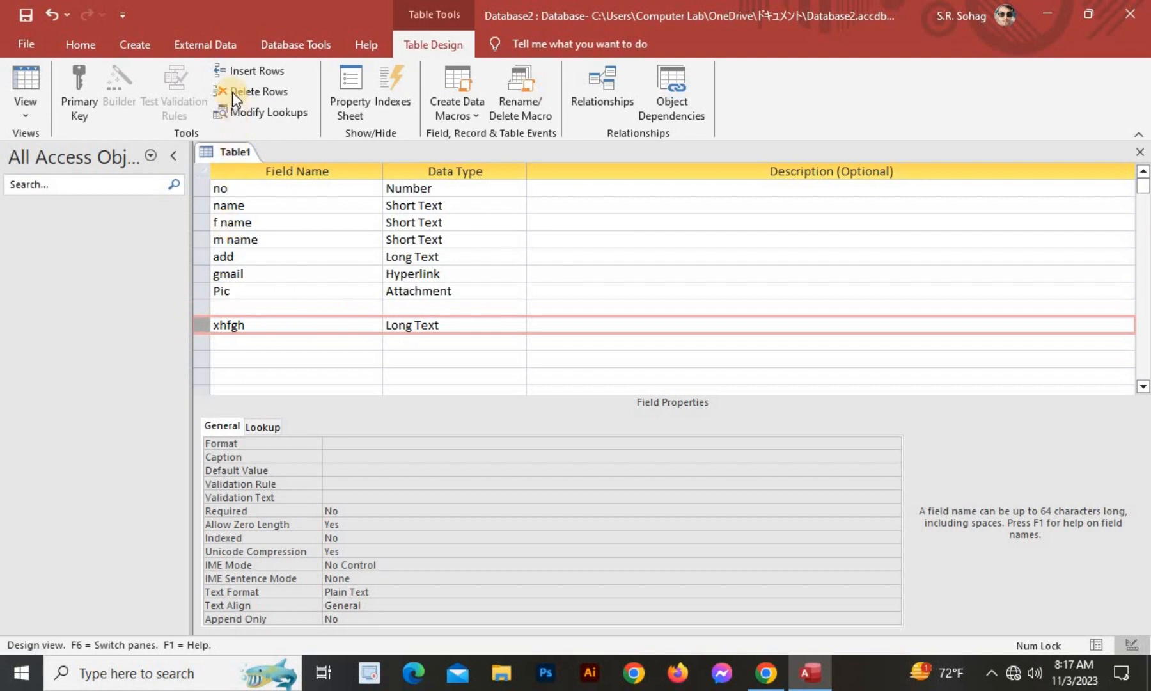
{"action": "left_click", "coordinate": [252, 96]}
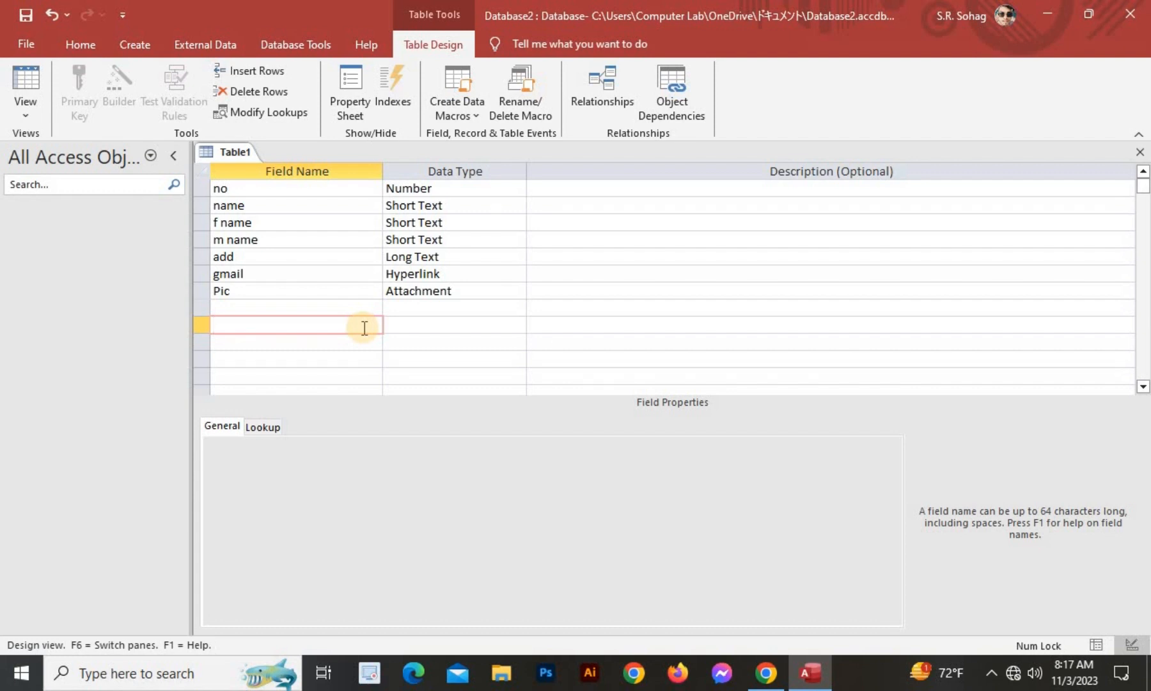
Switch to Datasheet view, saving the table as 1111 and letting Access add an ID primary key.
{"action": "right_click", "coordinate": [238, 154]}
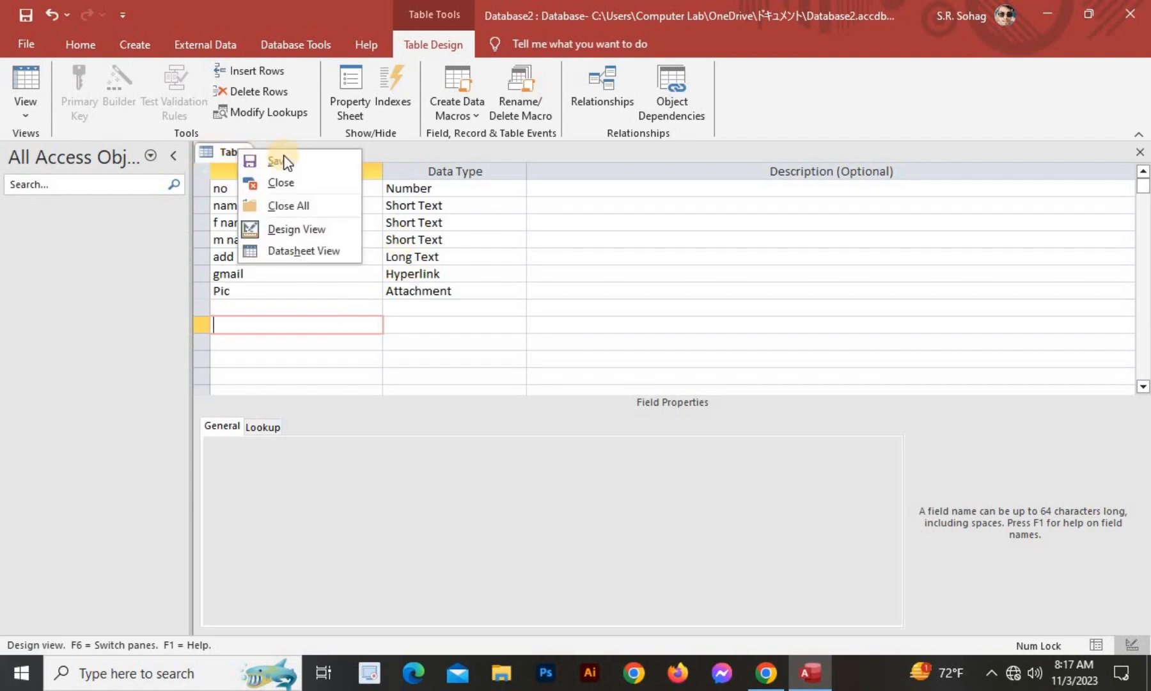
{"action": "left_click", "coordinate": [398, 160]}
{"action": "left_click", "coordinate": [31, 80]}
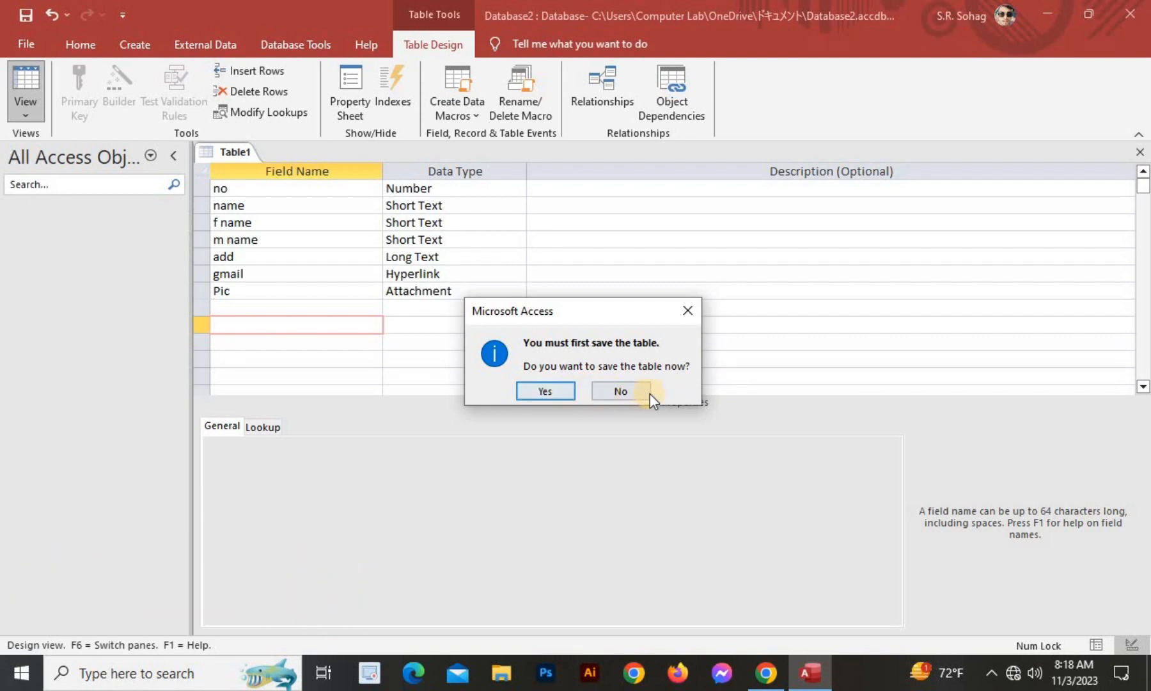
{"action": "left_click", "coordinate": [528, 392]}
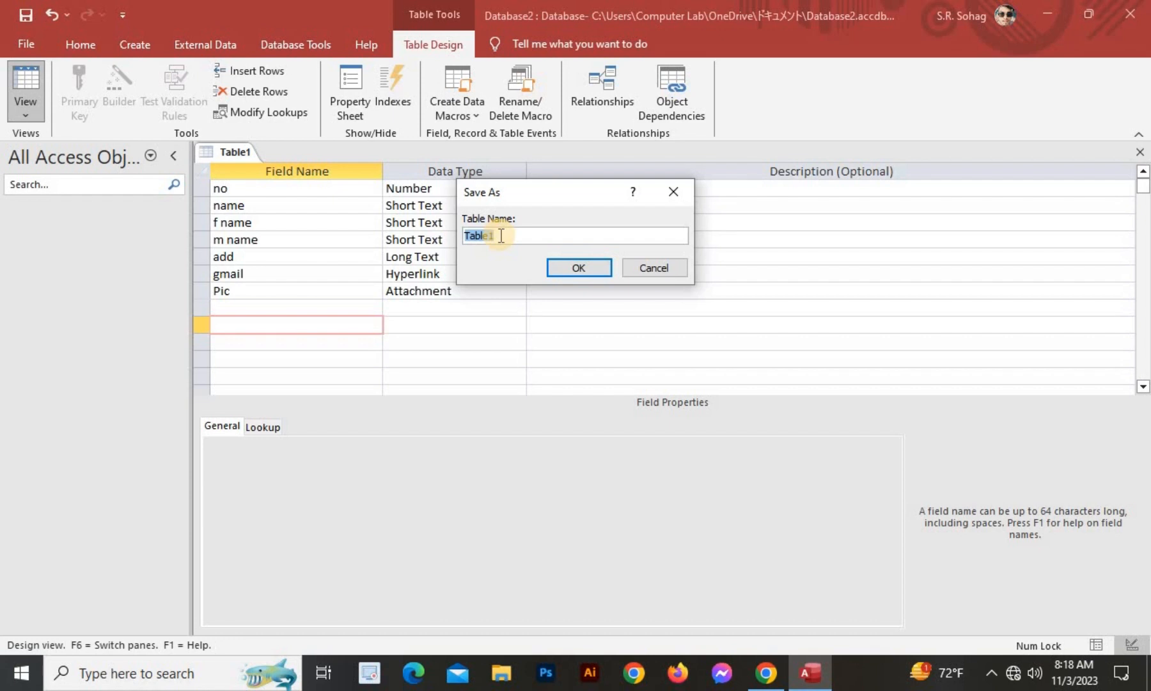
{"action": "type", "text": "1111"}
{"action": "left_click", "coordinate": [582, 269]}
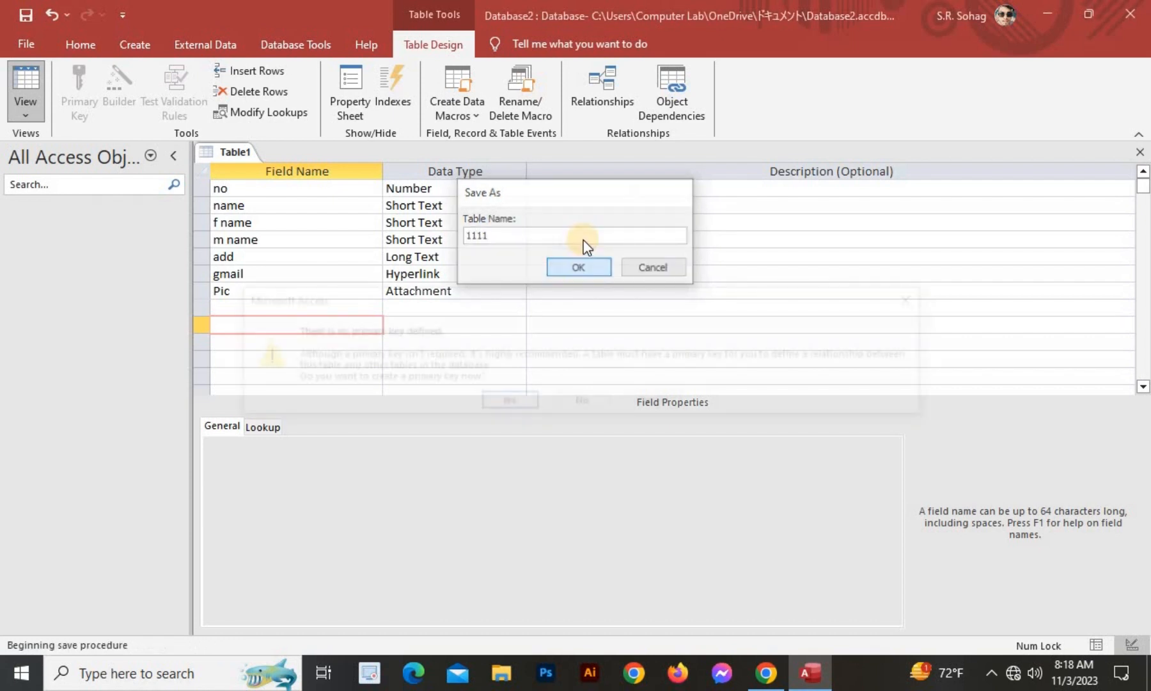
{"action": "left_click", "coordinate": [501, 394]}
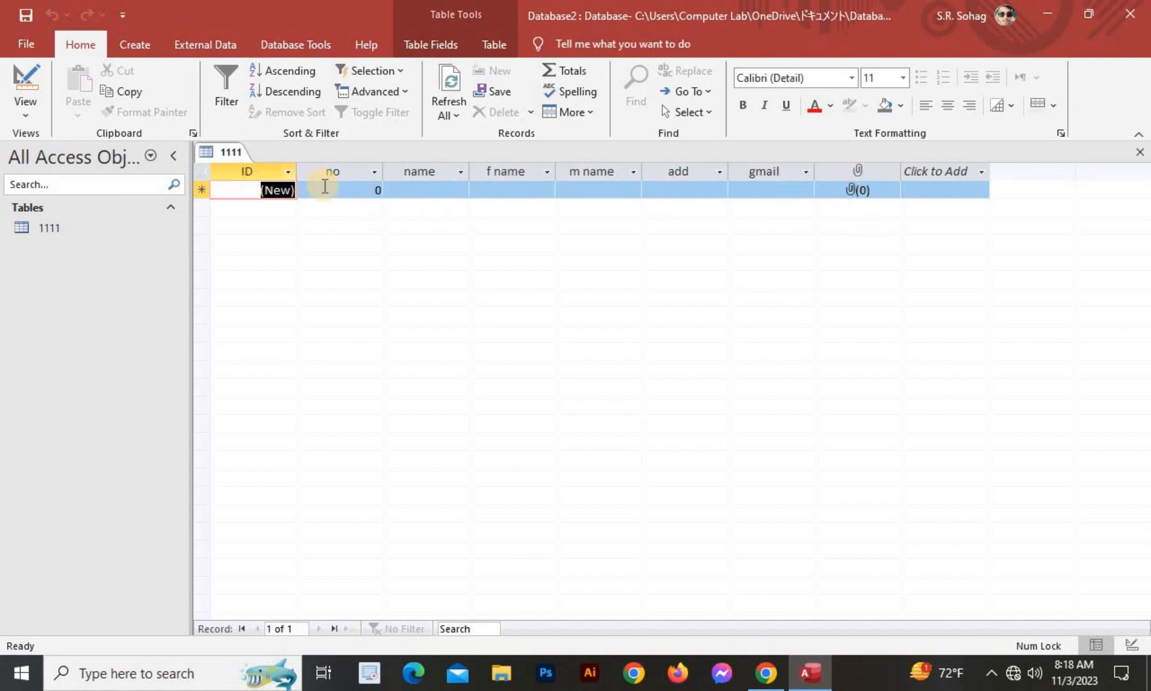
Replace the default 0 with 01 in the first record's no cell.
{"action": "left_click", "coordinate": [316, 191]}
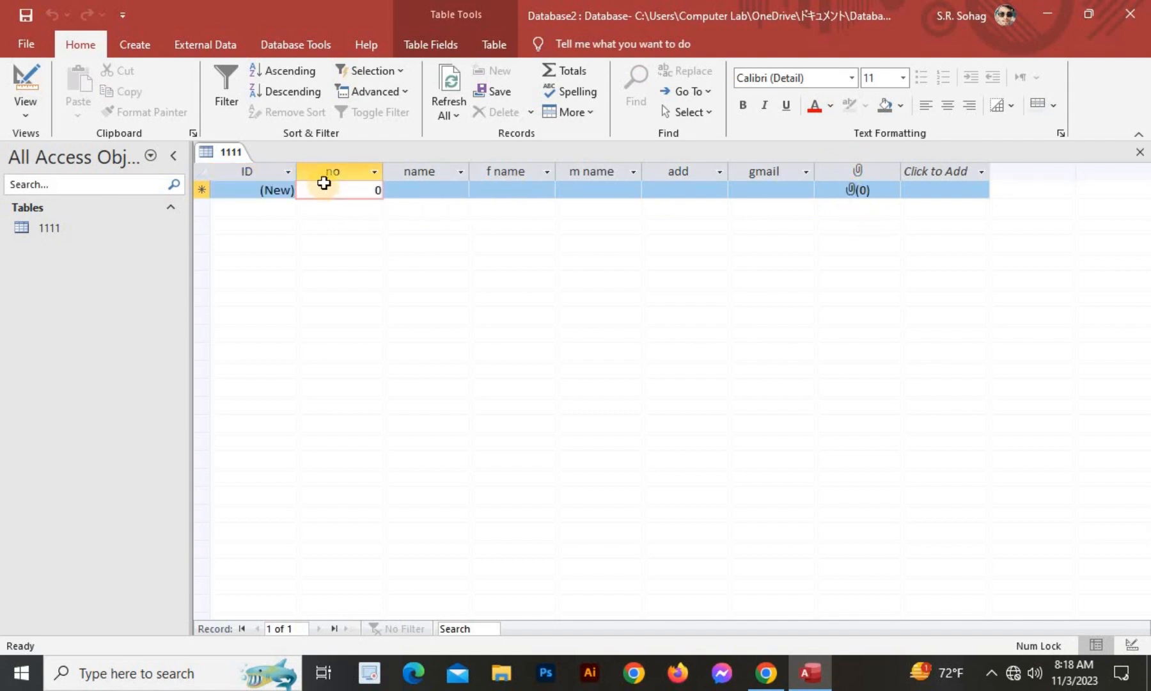
{"action": "key", "text": "BackSpace"}
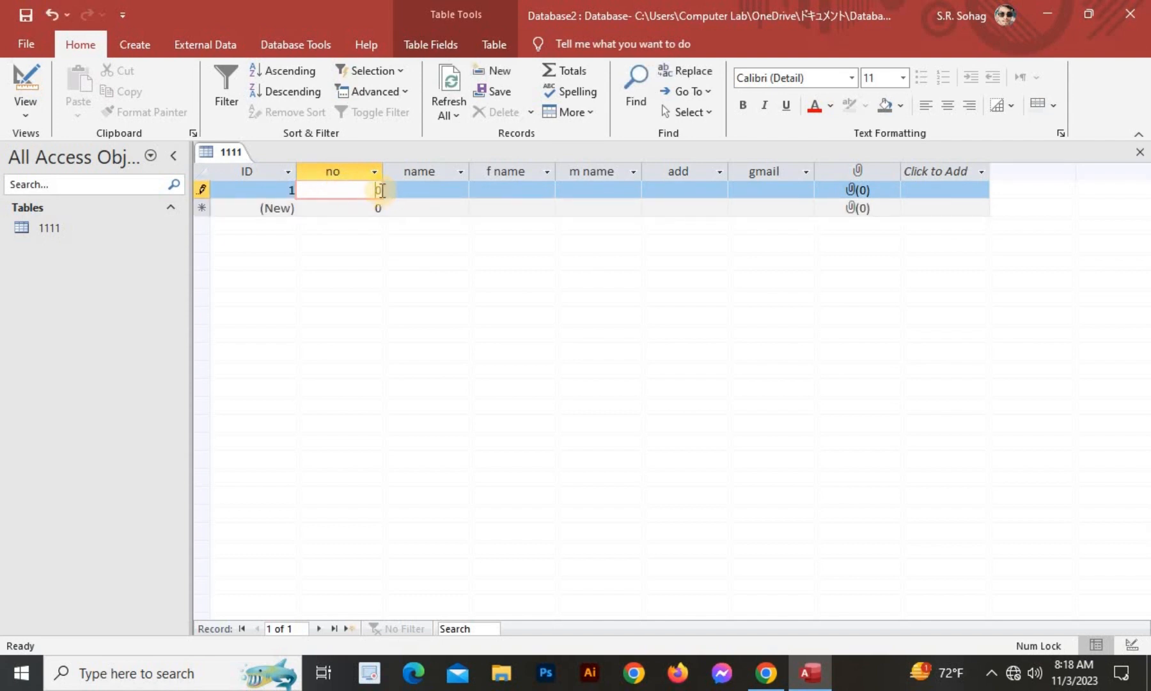
{"action": "left_click", "coordinate": [382, 190]}
{"action": "left_click", "coordinate": [382, 191]}
{"action": "double_click", "coordinate": [382, 190]}
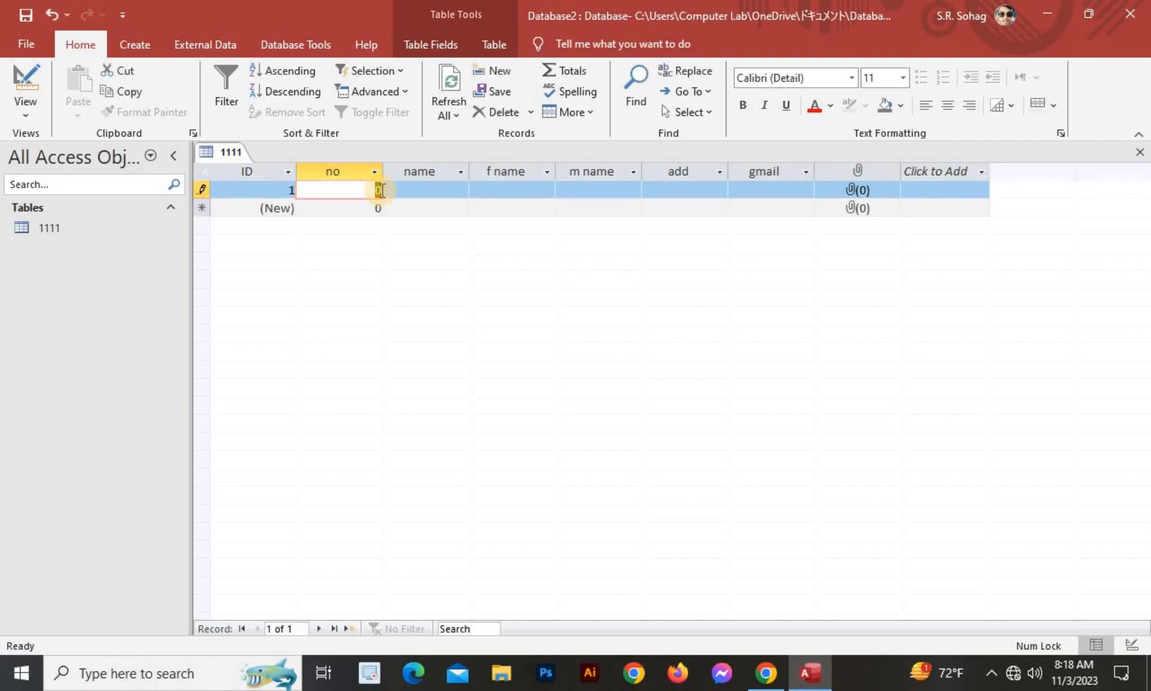
{"action": "type", "text": "01"}
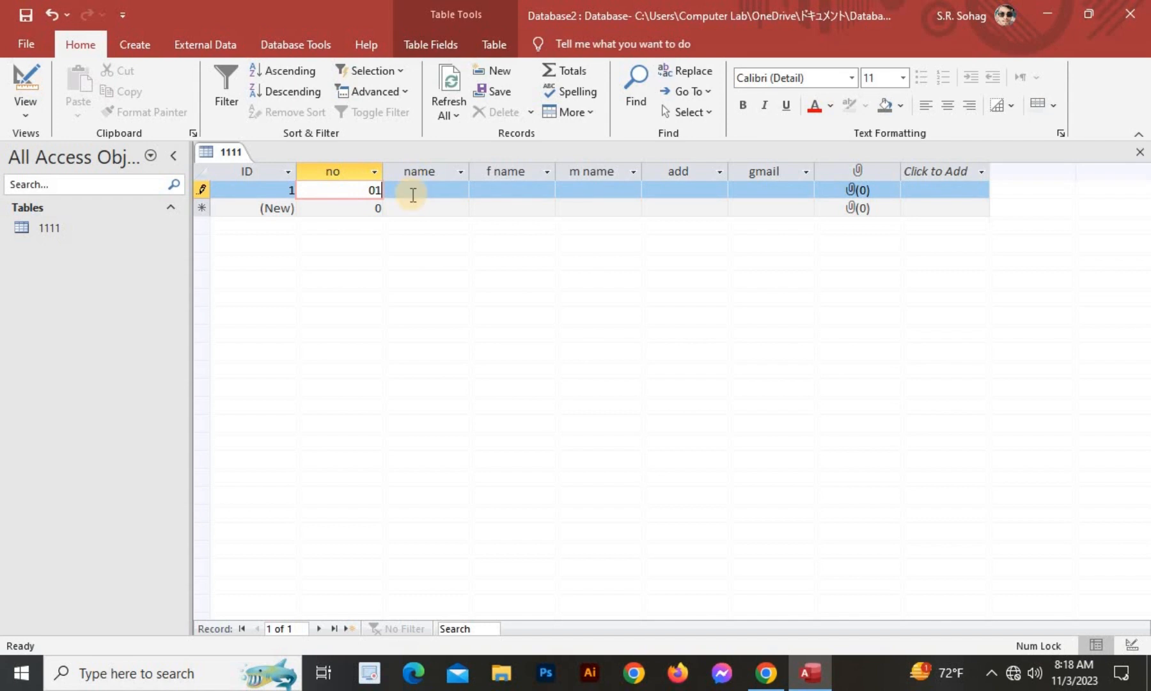
{"action": "left_click", "coordinate": [412, 191]}
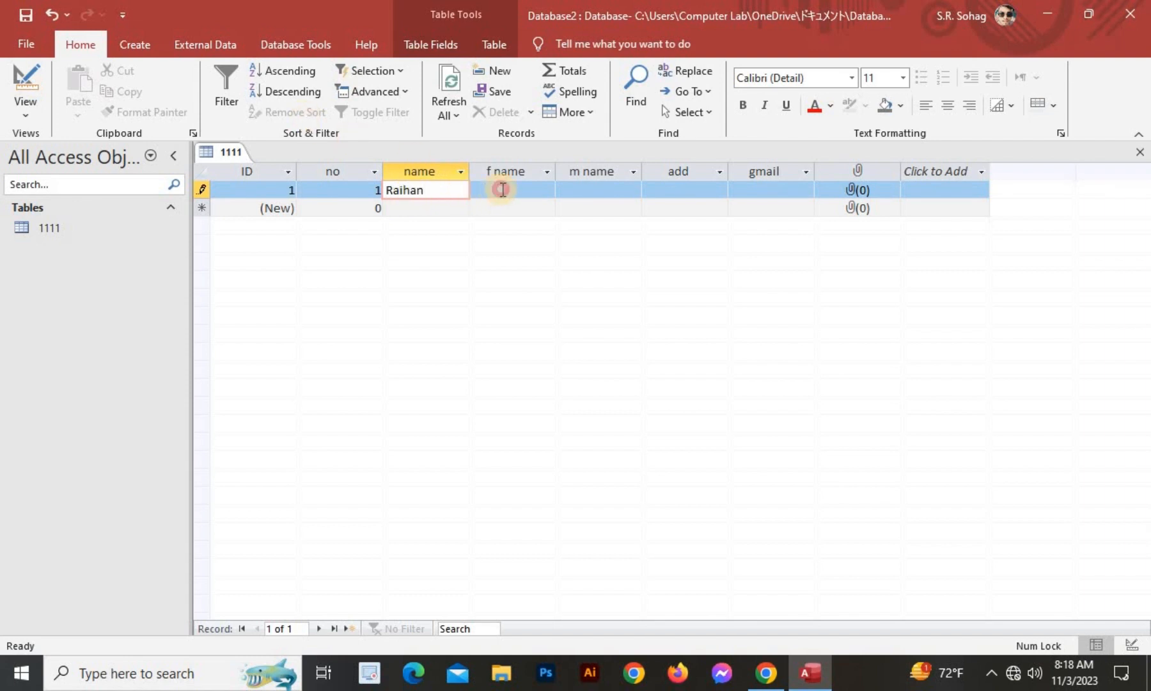
Type the student's and parents' names into the first record, correcting typos.
{"action": "left_click", "coordinate": [503, 190]}
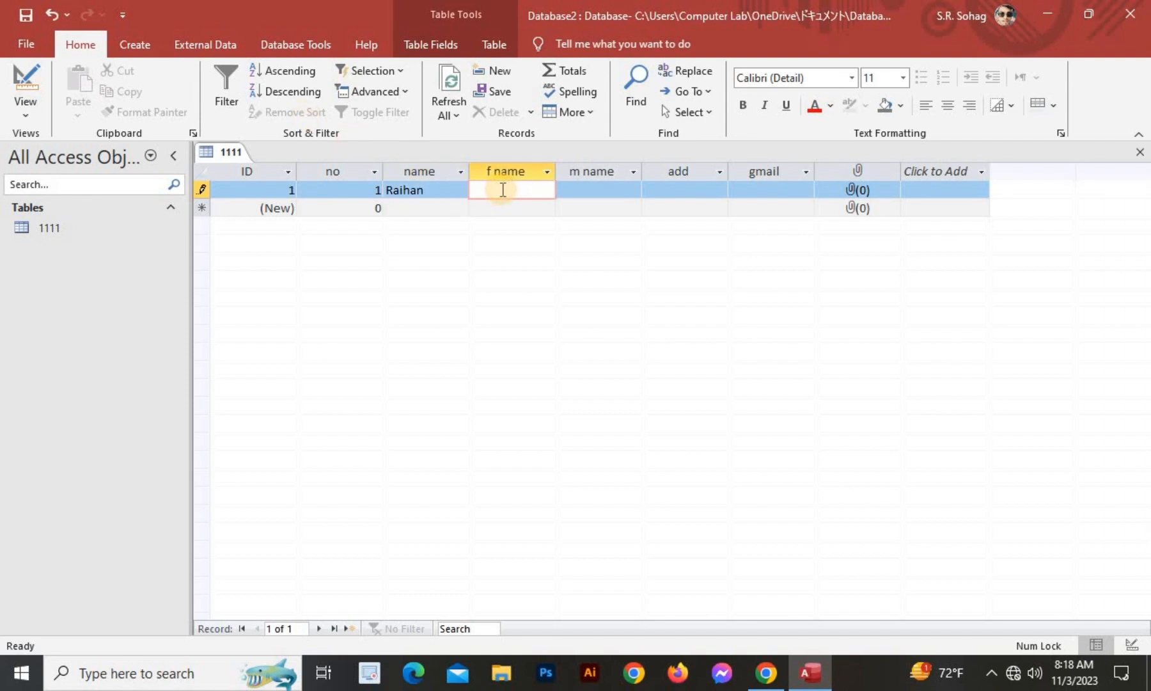
{"action": "left_click", "coordinate": [589, 188]}
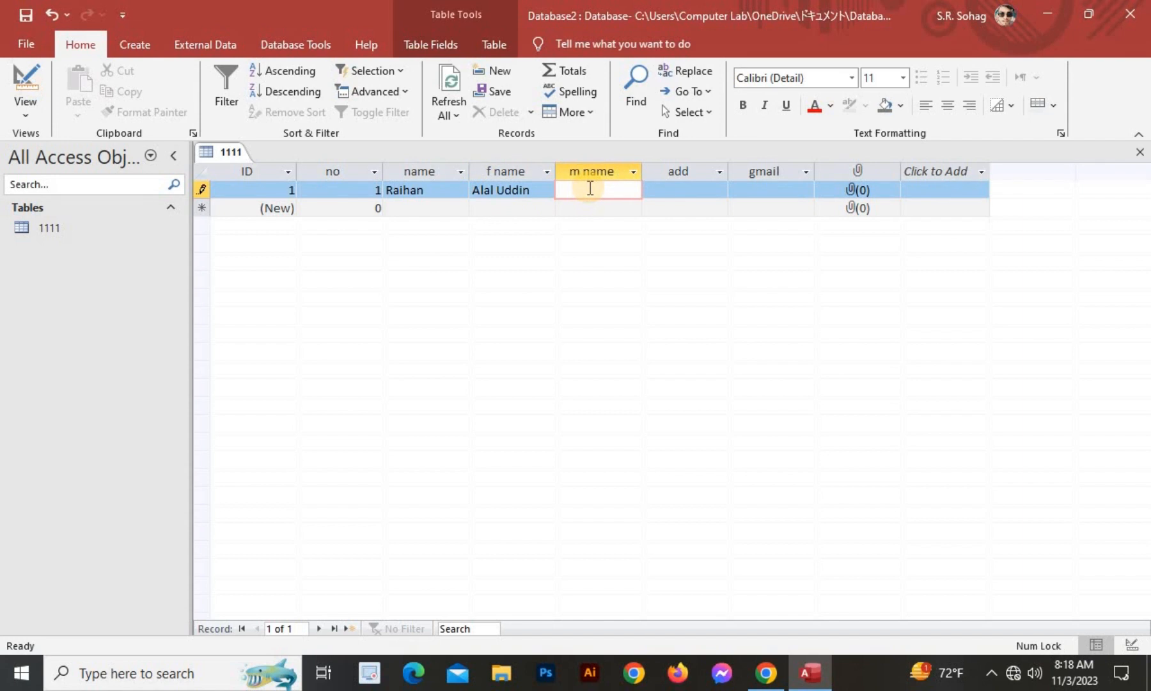
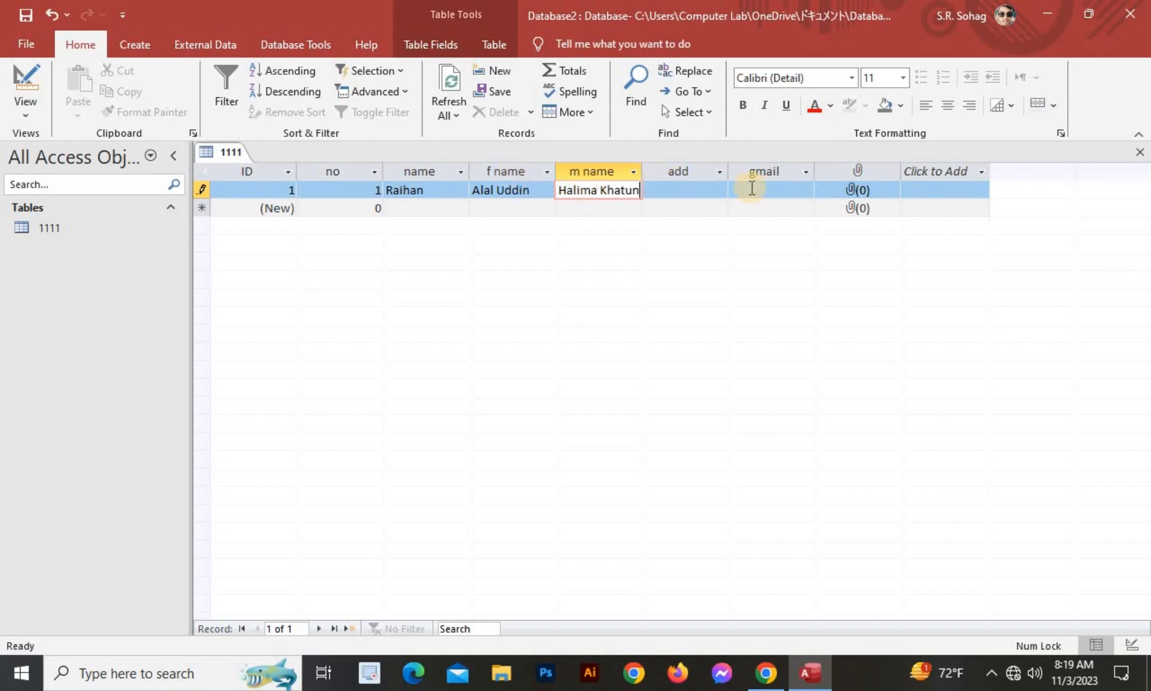
Enter the first record's address and Gmail address.
{"action": "left_click", "coordinate": [697, 190]}
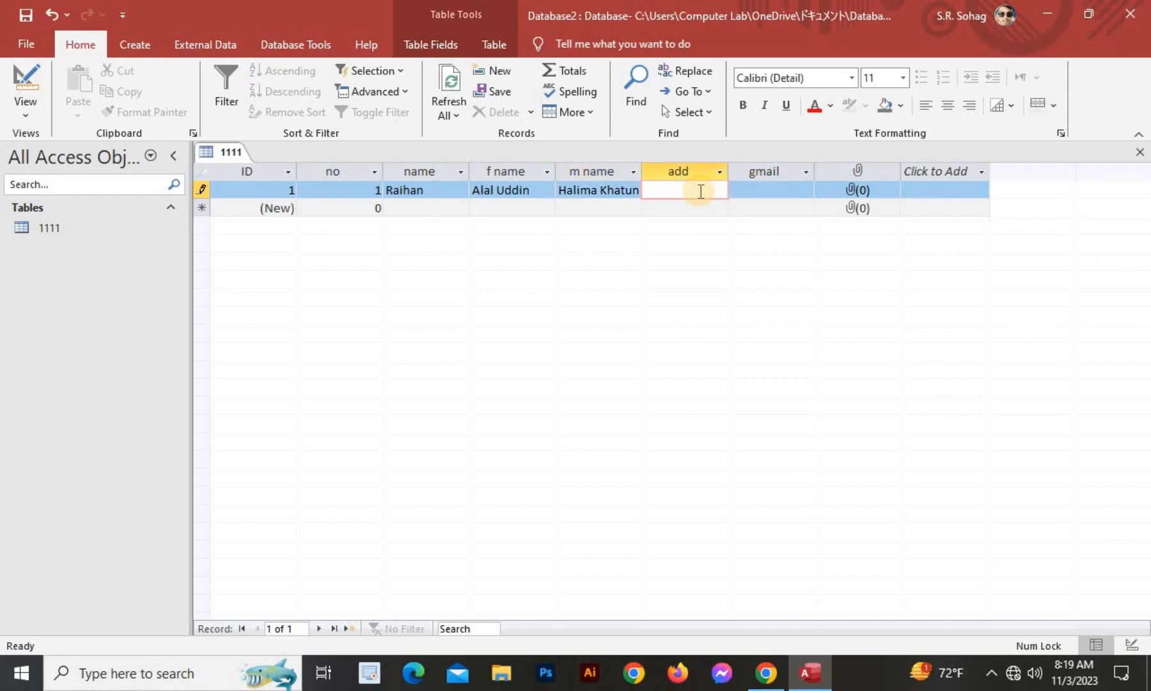
{"action": "type", "text": "harmas"}
{"action": "type", "text": ";a"}
{"action": "key", "text": "BackSpace"}
{"action": "key", "text": "BackSpace"}
{"action": "type", "text": "landah"}
{"action": "left_click", "coordinate": [756, 190]}
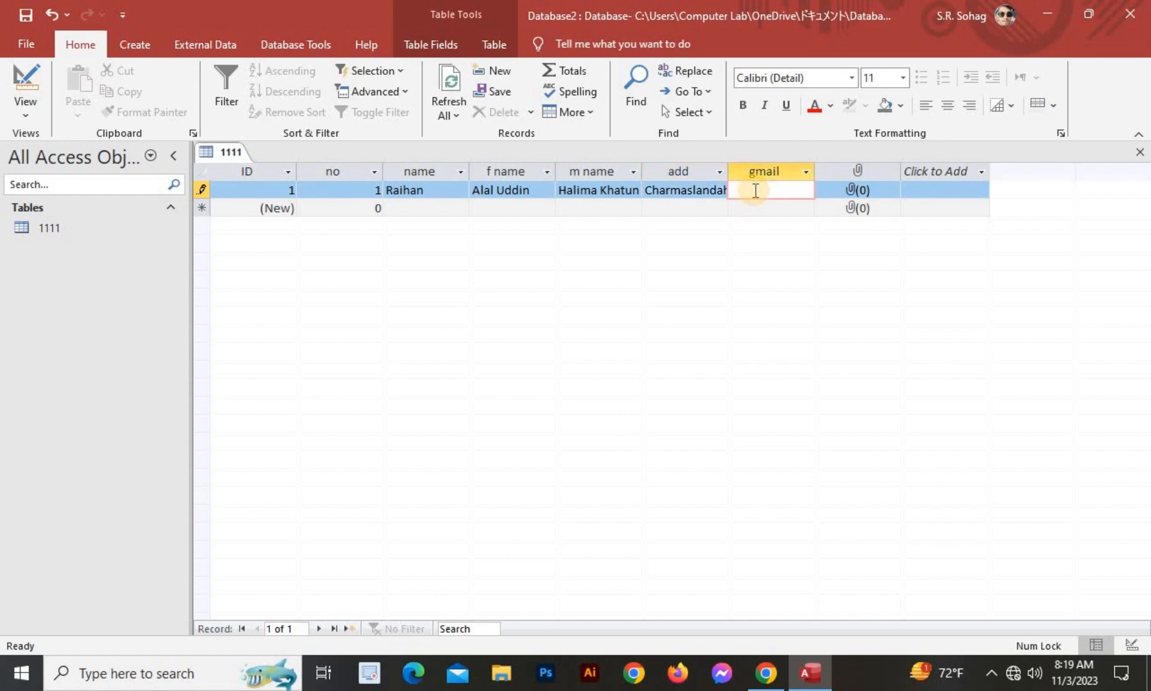
Attach a sunset JPG from the Pictures folder to the first record's Pic field.
{"action": "left_click", "coordinate": [864, 191]}
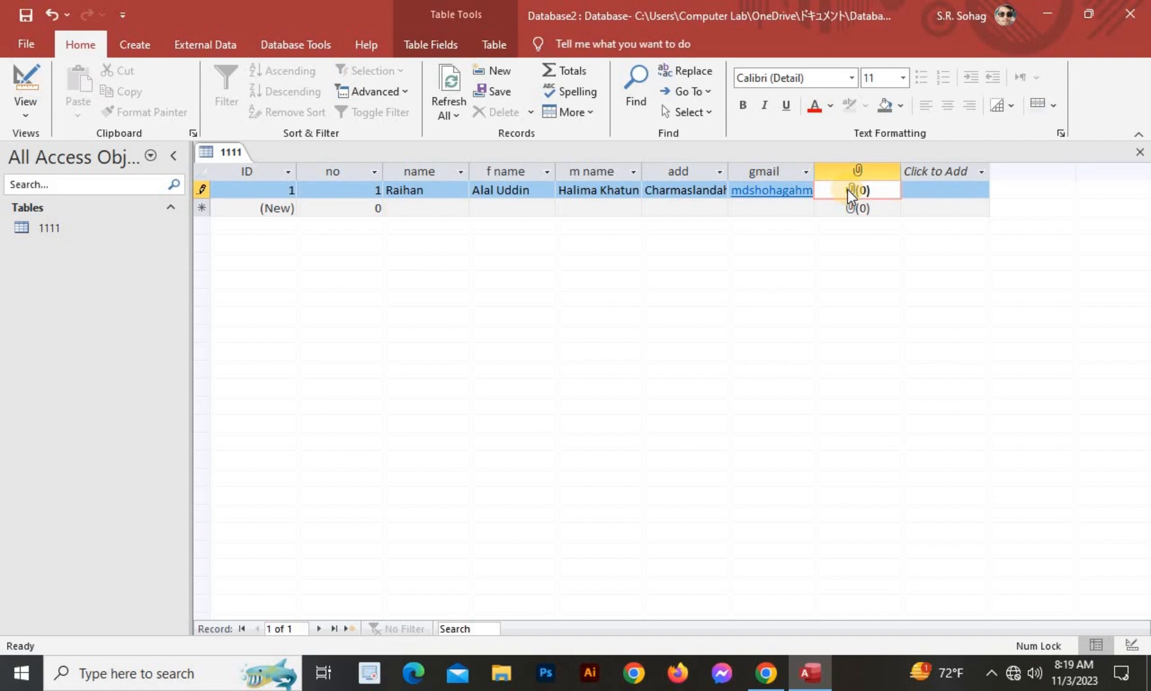
{"action": "double_click", "coordinate": [854, 189]}
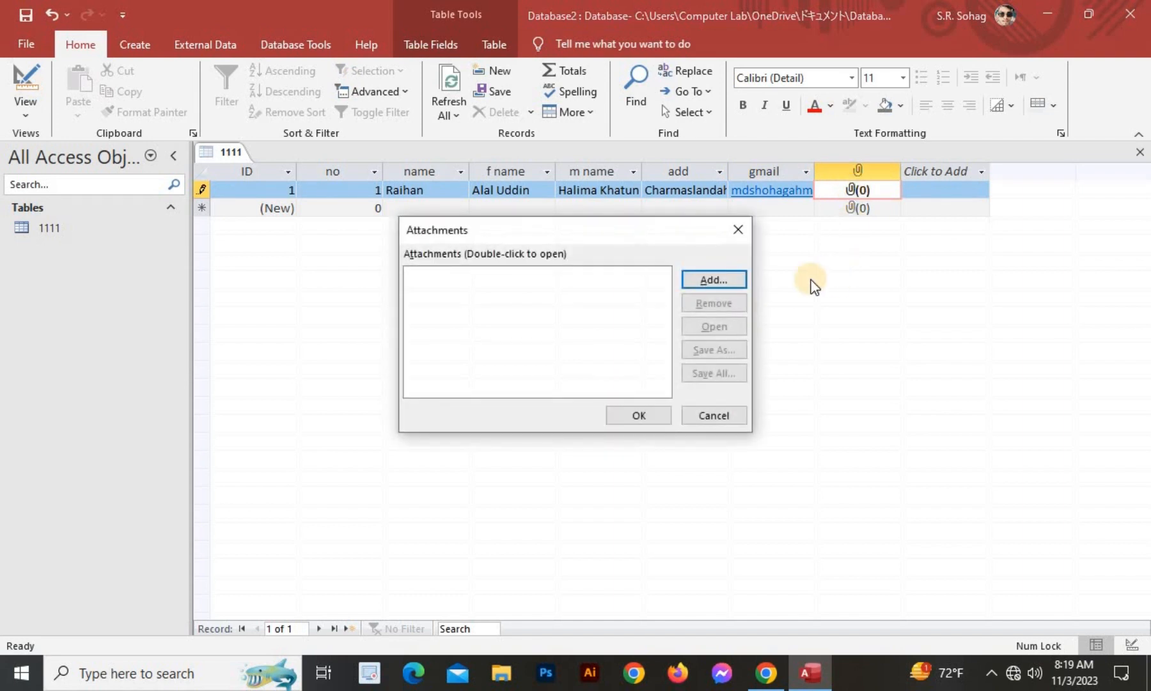
{"action": "left_click", "coordinate": [729, 282]}
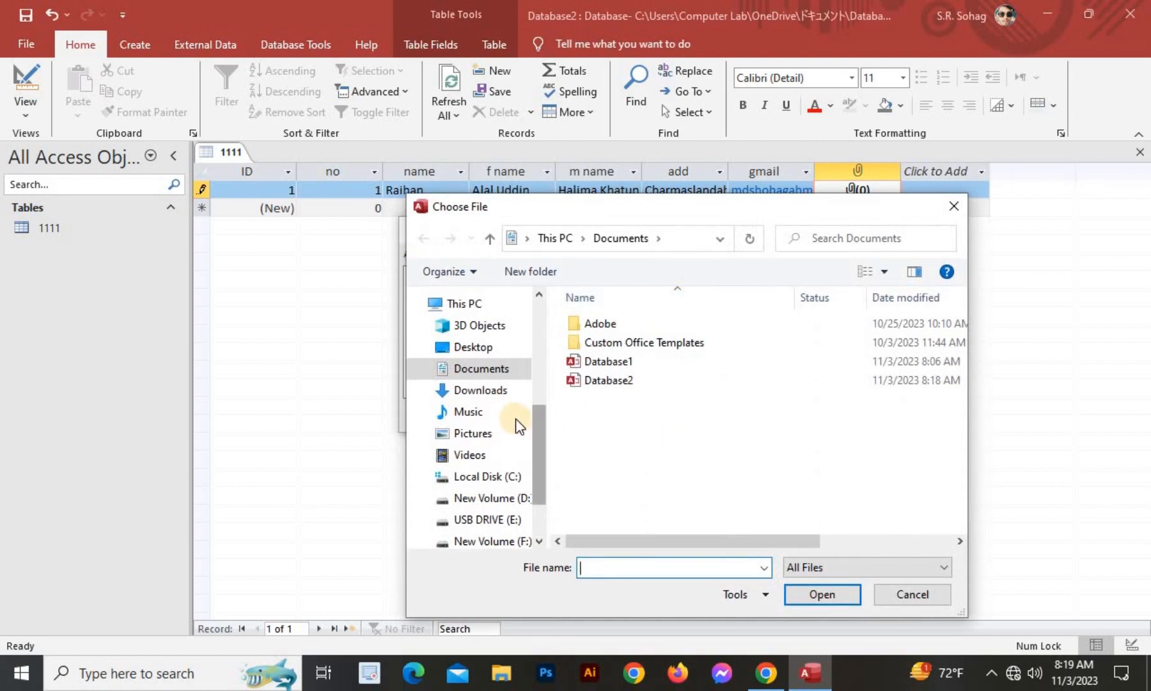
{"action": "scroll", "coordinate": [487, 404], "scroll_direction": "down", "scroll_amount": 1}
{"action": "left_click", "coordinate": [481, 405]}
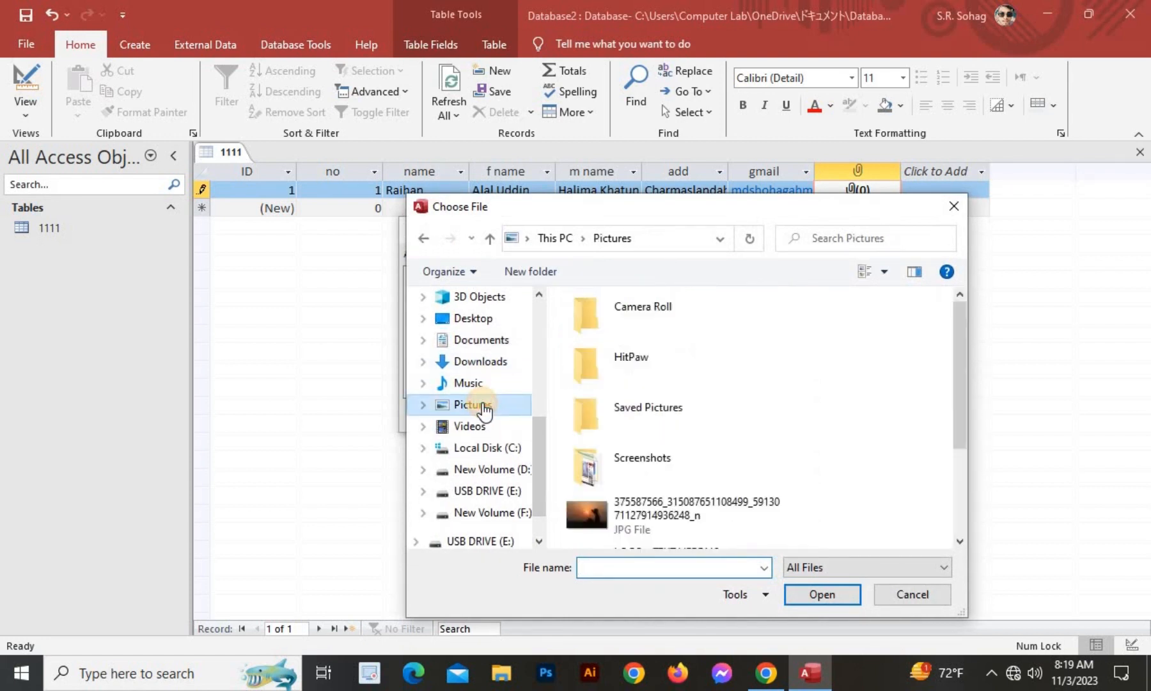
{"action": "scroll", "coordinate": [483, 403], "scroll_direction": "down", "scroll_amount": 1}
{"action": "scroll", "coordinate": [676, 447], "scroll_direction": "down", "scroll_amount": 3}
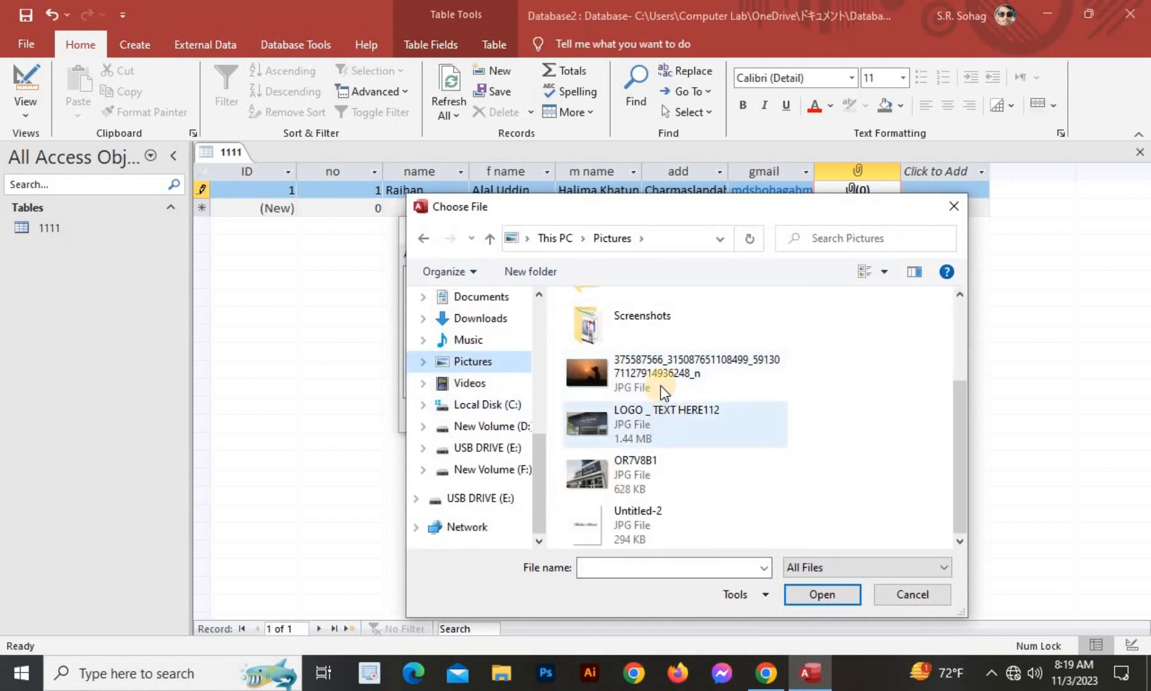
{"action": "left_click", "coordinate": [593, 378]}
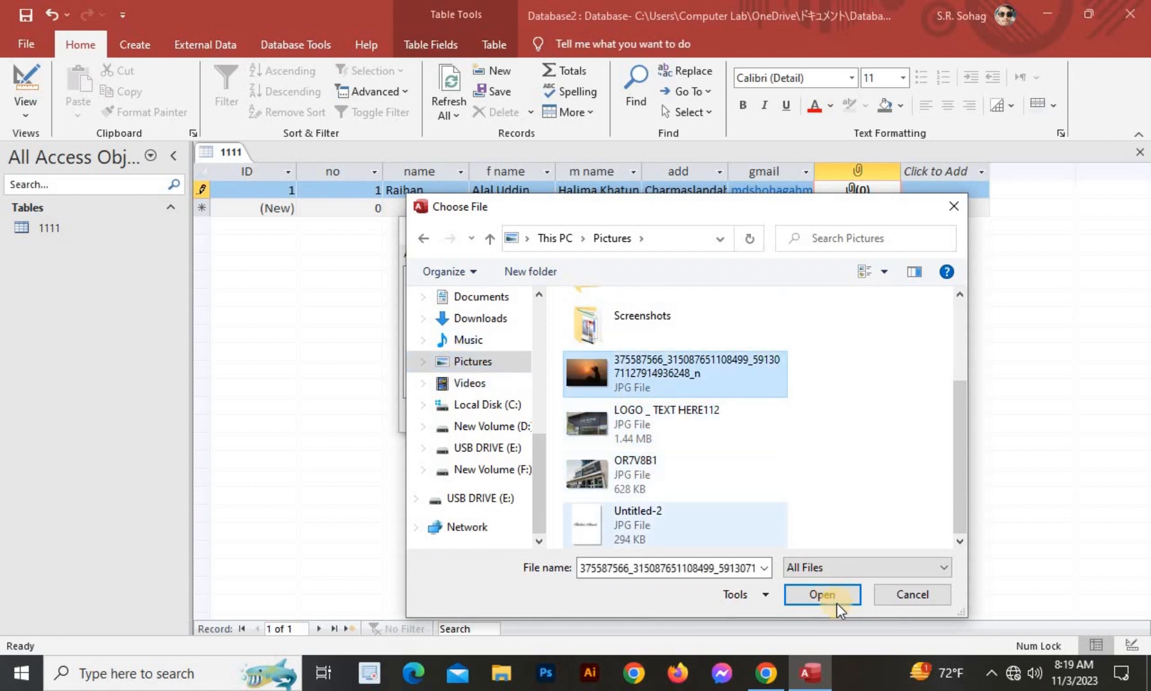
{"action": "left_click", "coordinate": [823, 593]}
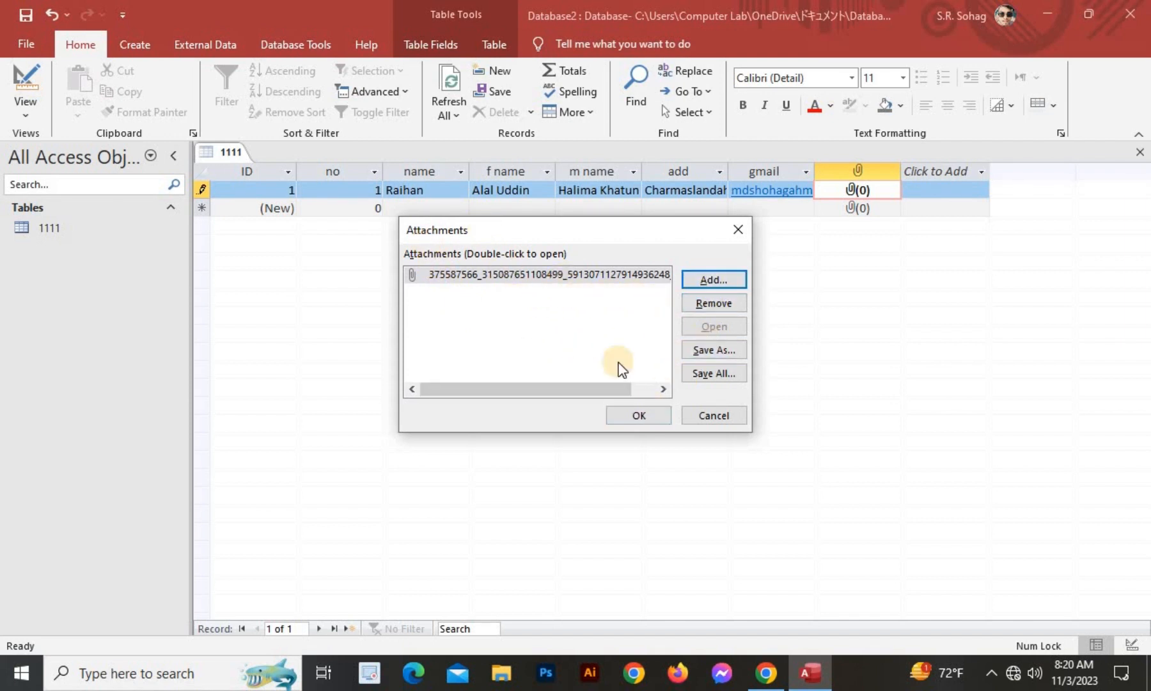
{"action": "left_click", "coordinate": [624, 414]}
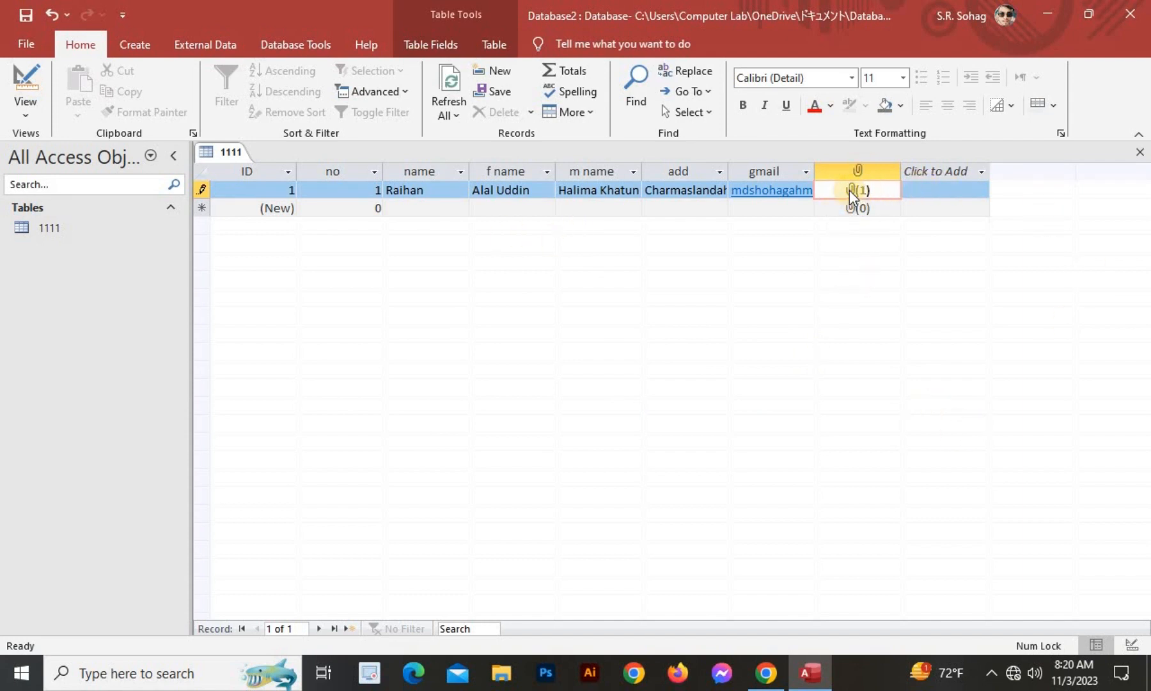
View the attached sunset picture, then close the preview and attachments list.
{"action": "double_click", "coordinate": [850, 190]}
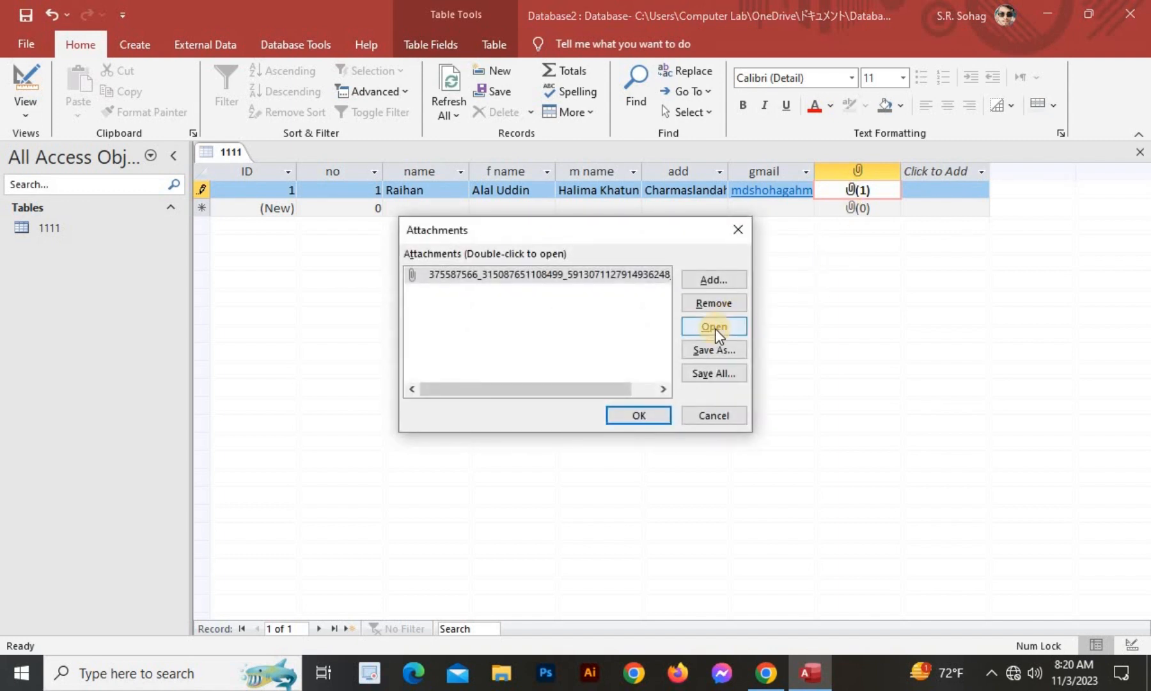
{"action": "left_click", "coordinate": [715, 327]}
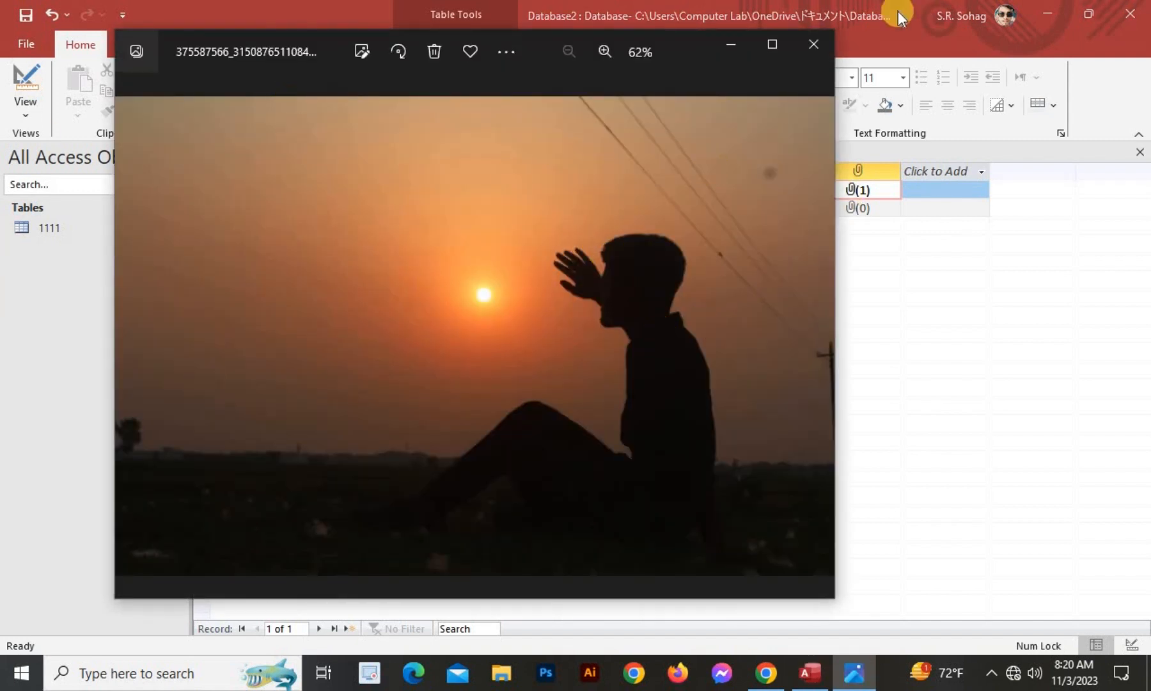
{"action": "left_click", "coordinate": [814, 45]}
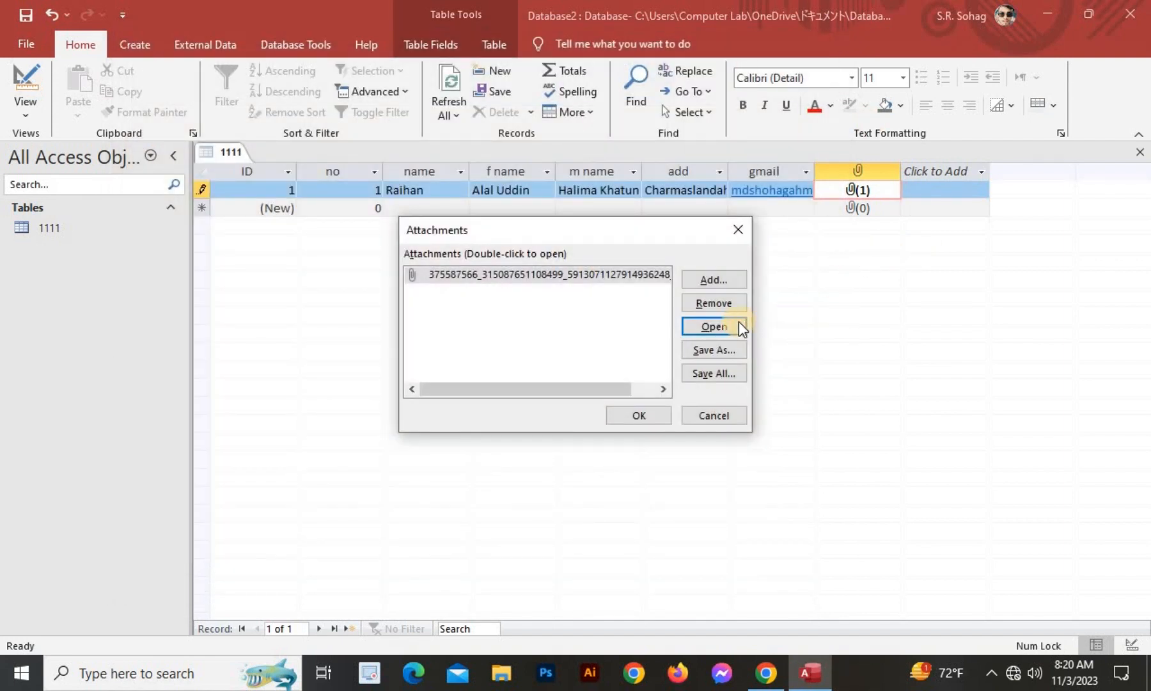
{"action": "key", "text": "Escape"}
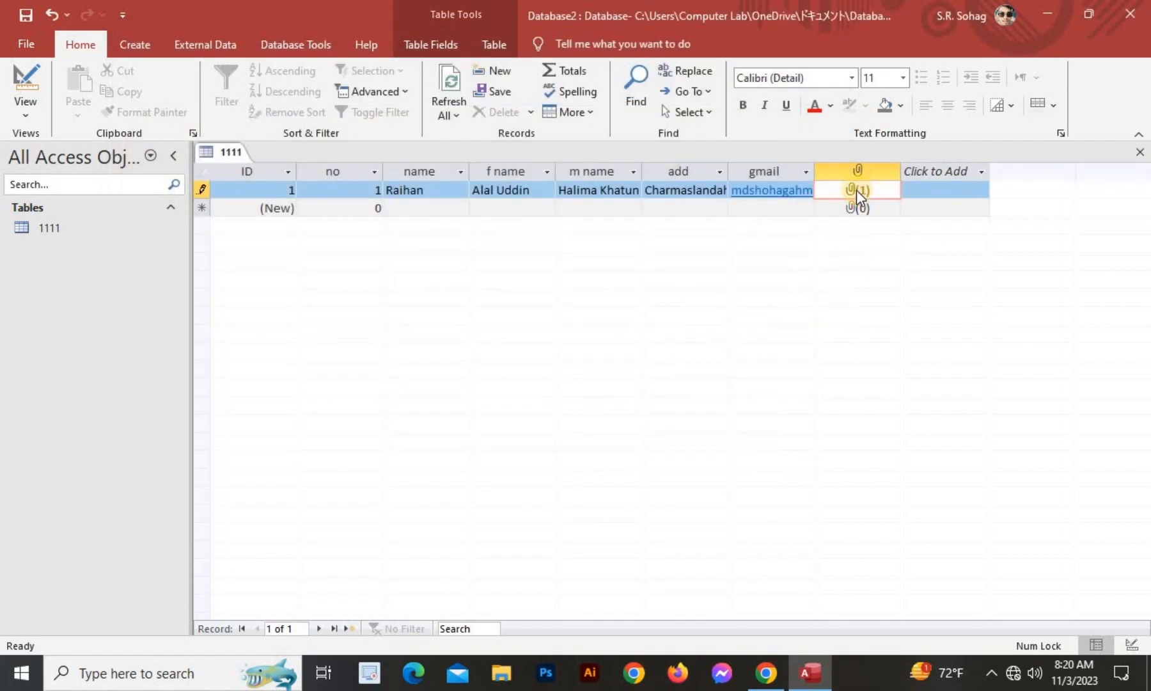
Add LOGO _ TEXT HERE112 as a second attachment and save the attachments.
{"action": "double_click", "coordinate": [854, 189]}
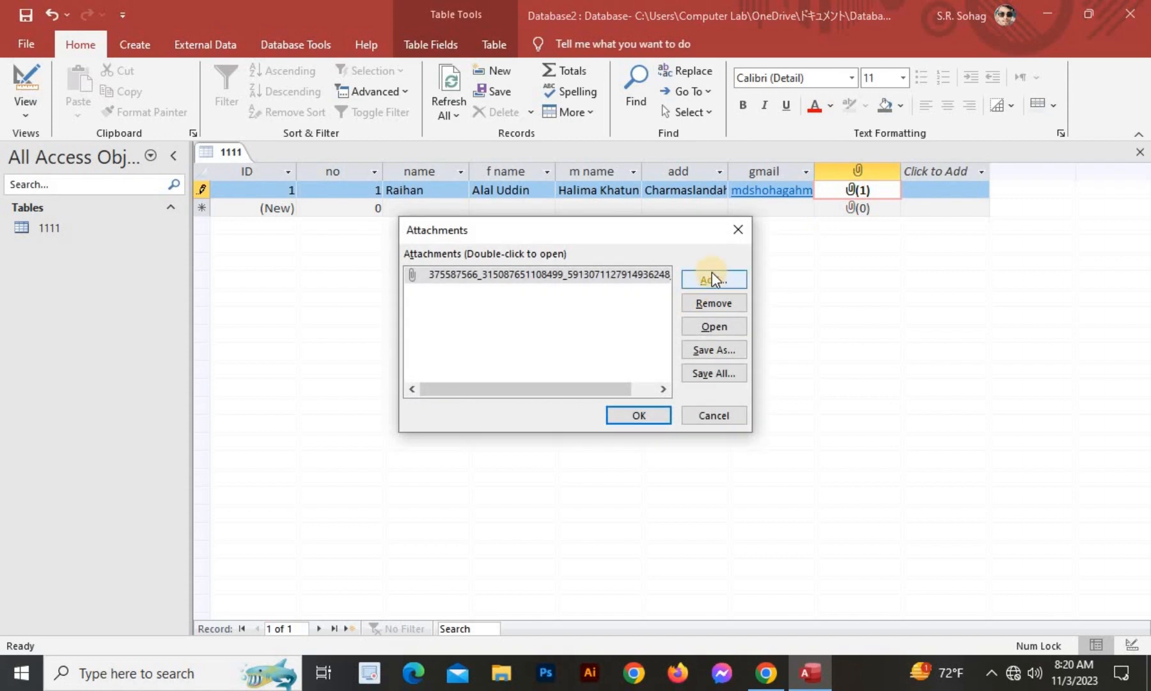
{"action": "left_click", "coordinate": [712, 279]}
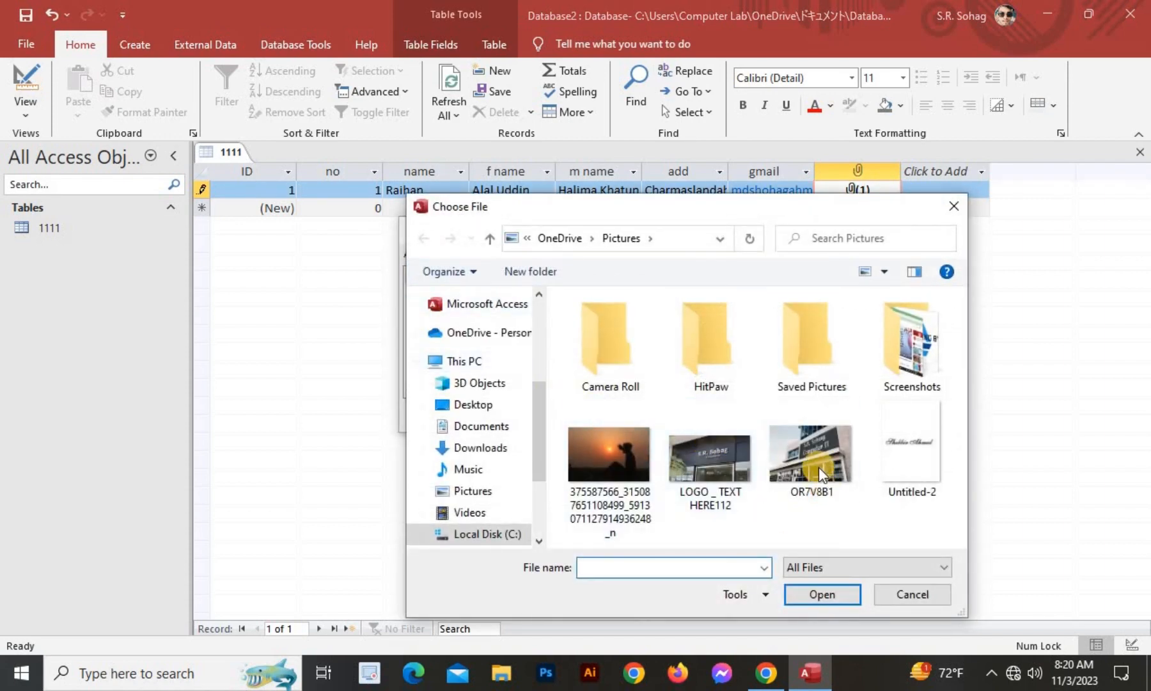
{"action": "left_click", "coordinate": [704, 458]}
{"action": "left_click", "coordinate": [824, 595]}
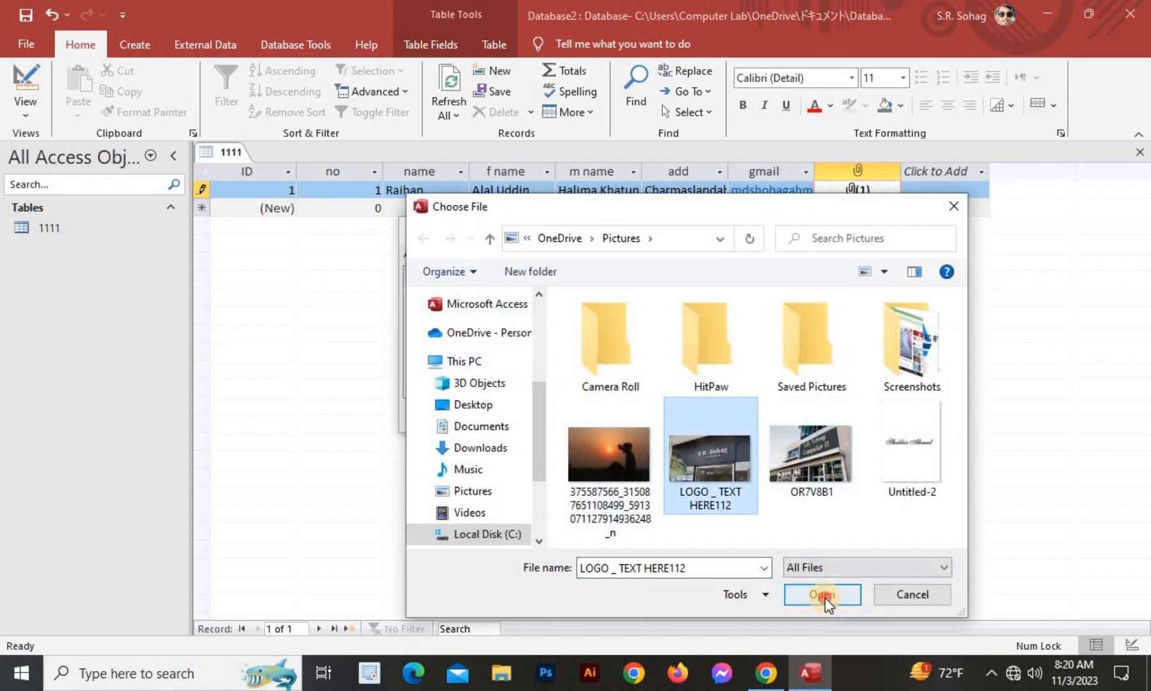
{"action": "left_click", "coordinate": [632, 414]}
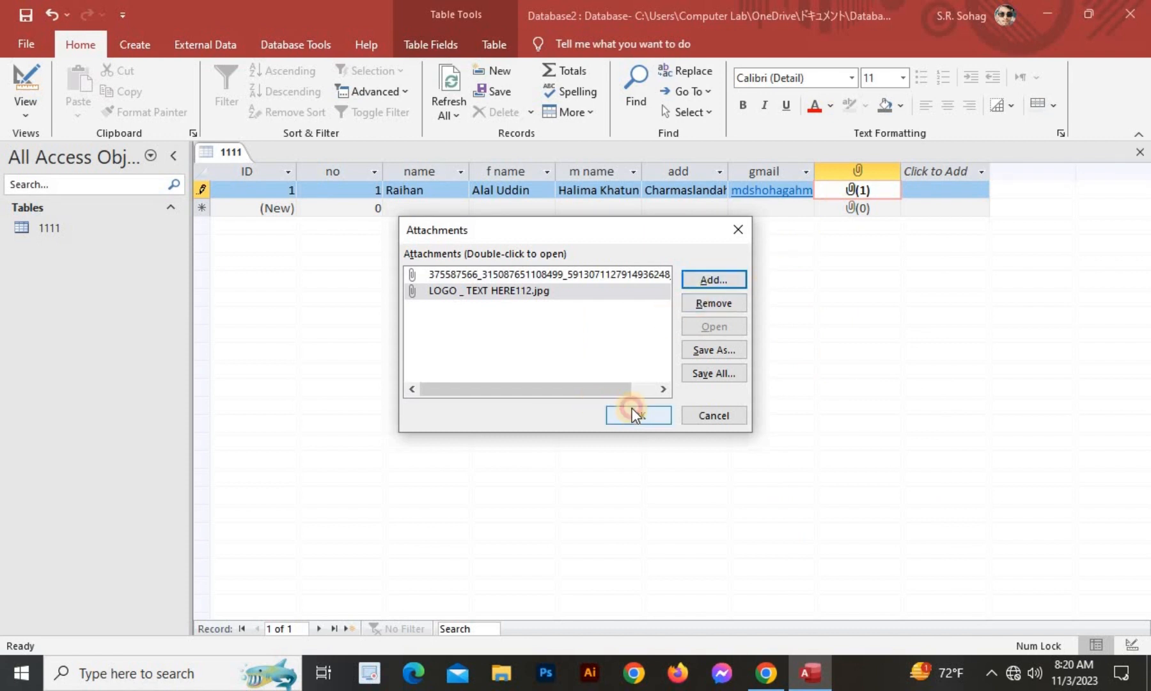
Start record 2 by clearing the default 0, then enter the student's and father's names.
{"action": "left_click", "coordinate": [323, 206]}
{"action": "left_click", "coordinate": [384, 209]}
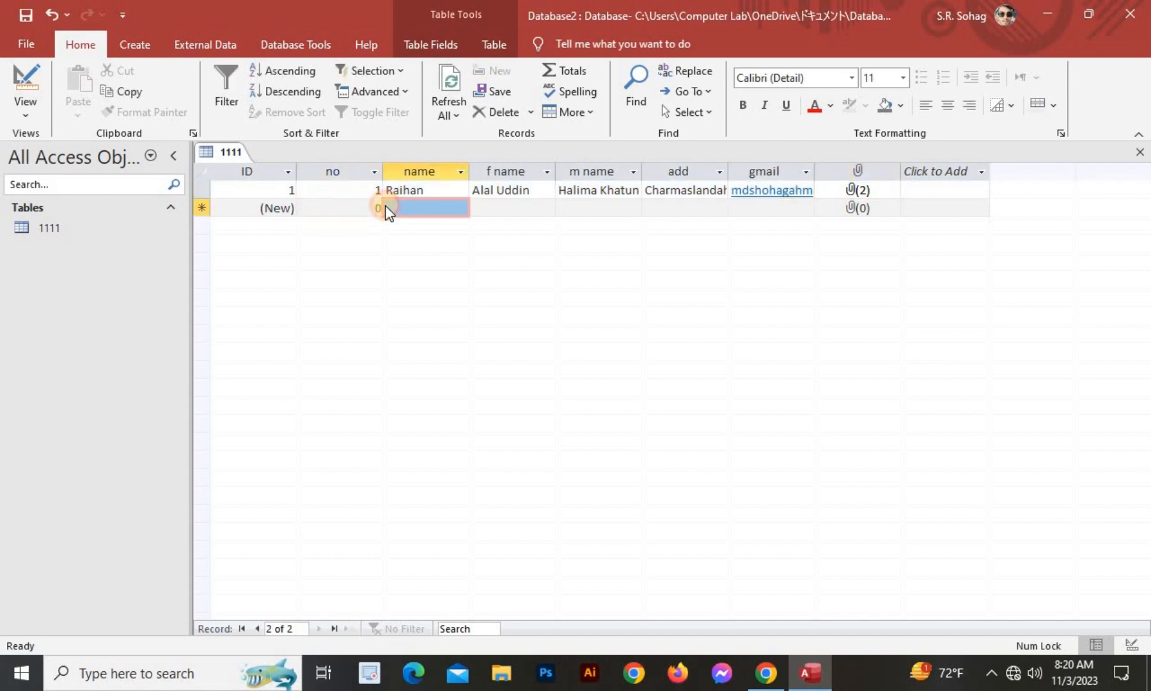
{"action": "left_click_drag", "start_coordinate": [381, 208], "coordinate": [484, 215]}
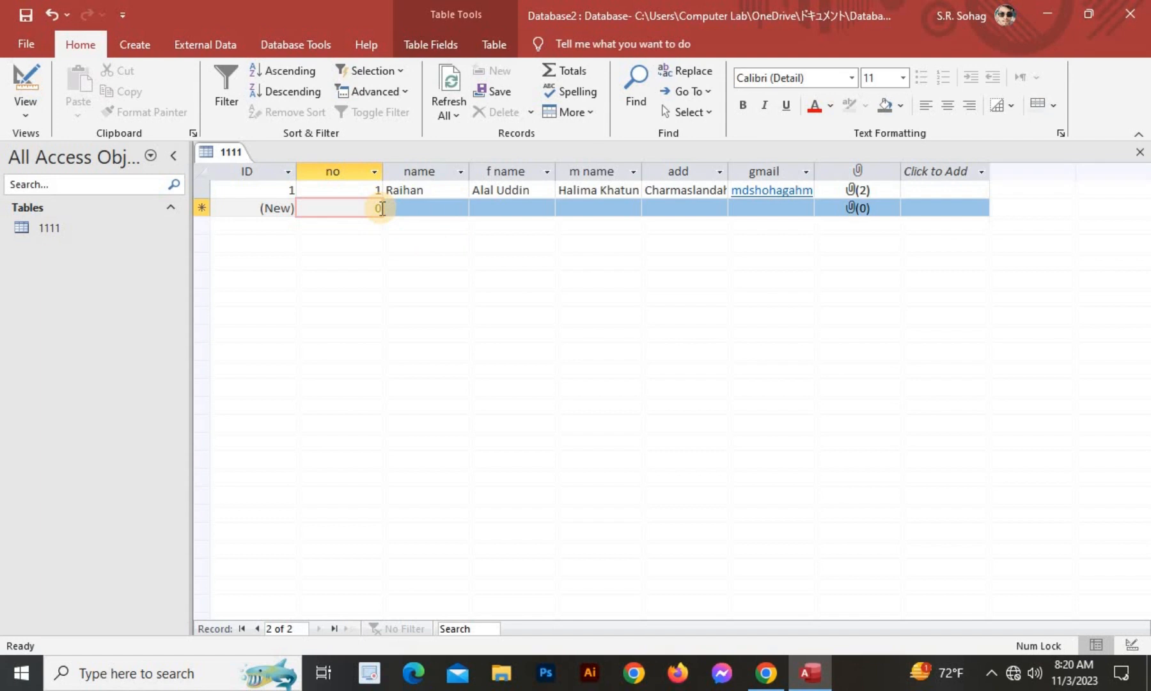
{"action": "key", "text": "BackSpace"}
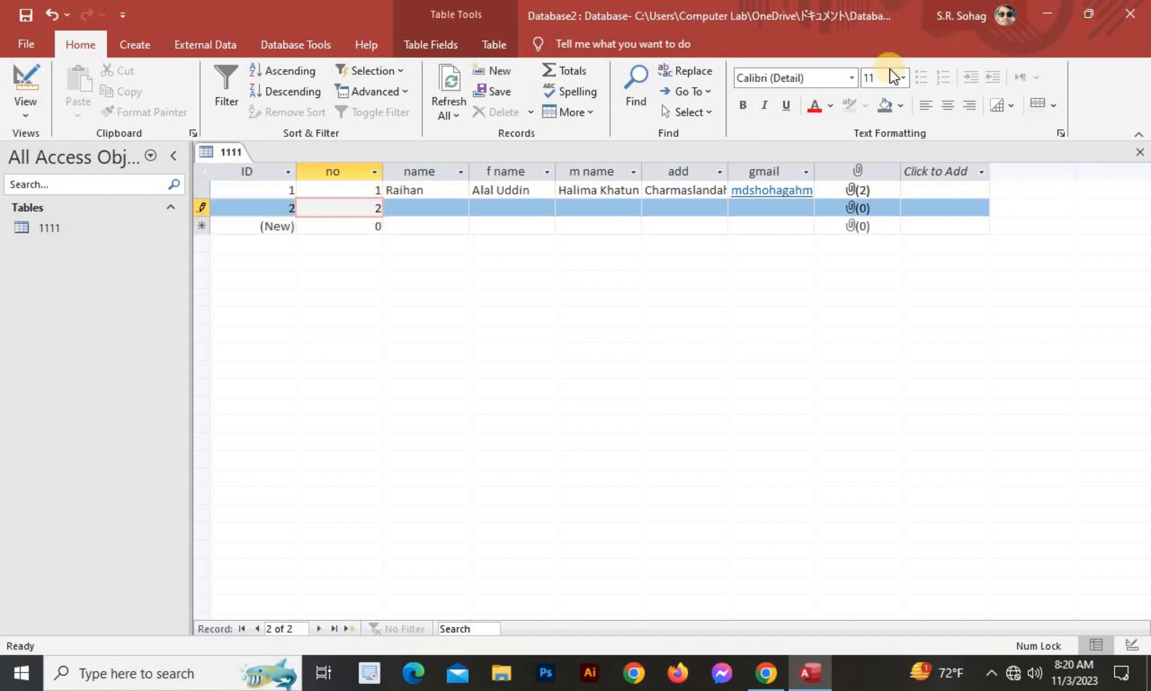
{"action": "left_click", "coordinate": [422, 207]}
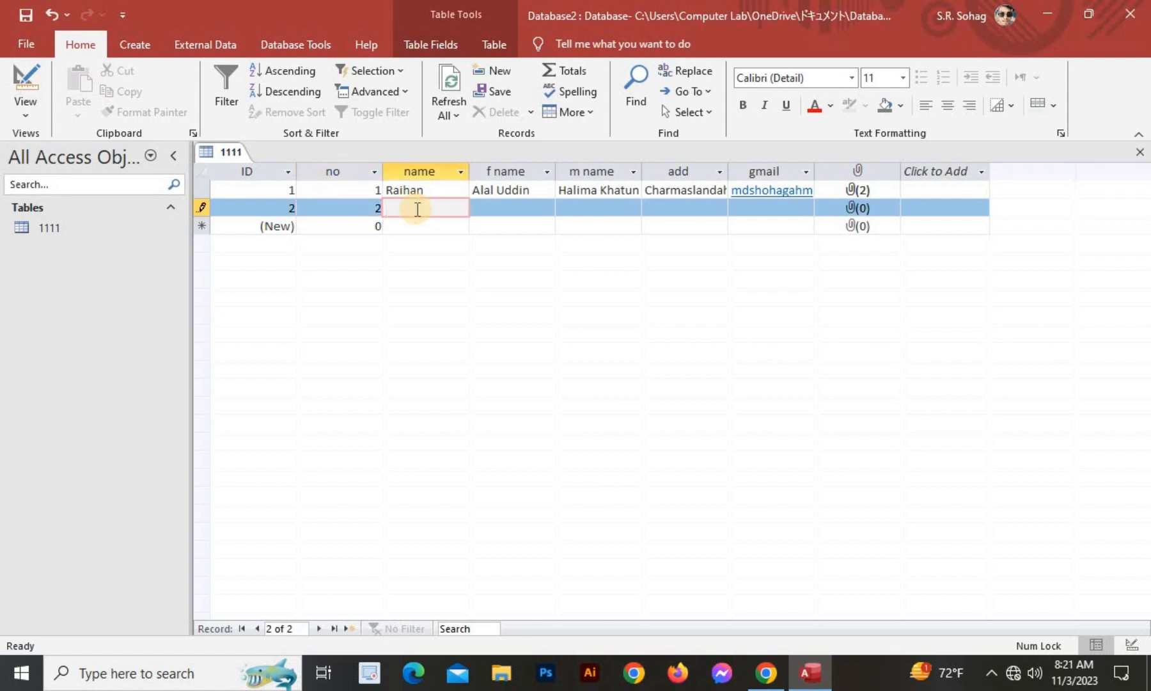
{"action": "type", "text": "kabir"}
{"action": "left_click", "coordinate": [491, 211]}
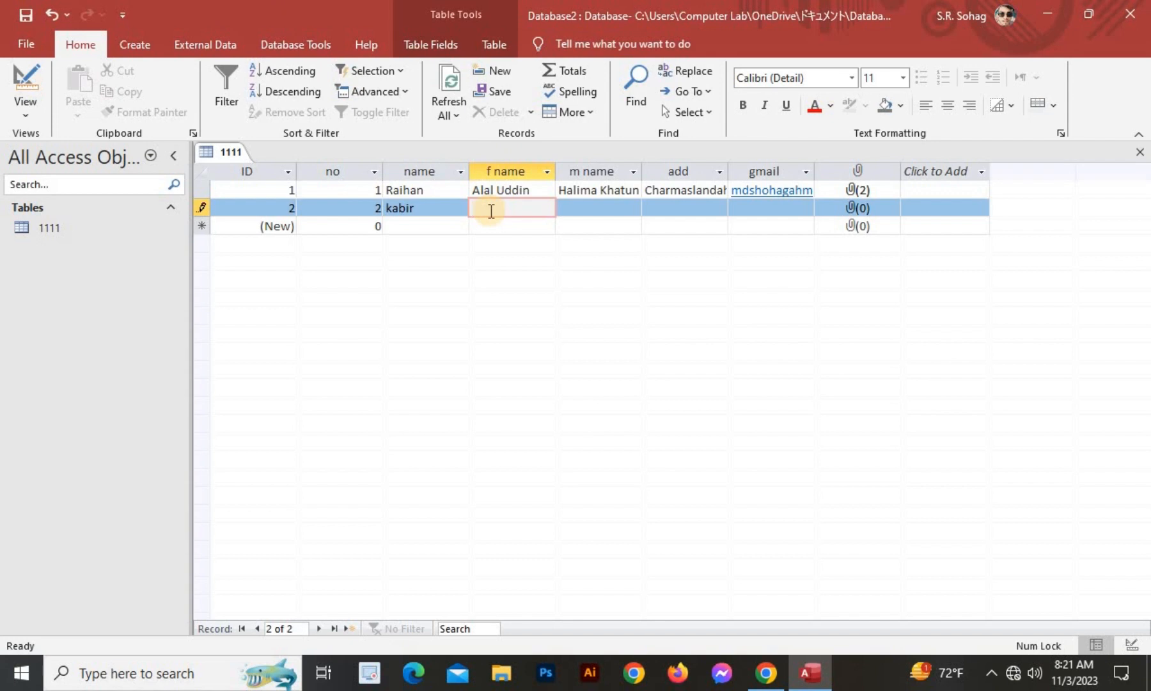
{"action": "type", "text": "na"}
{"action": "key", "text": "BackSpace"}
{"action": "key", "text": "BackSpace"}
{"action": "key", "text": "BackSpace"}
{"action": "type", "text": "Nasir"}
Fill in record 2's mother's name, address and e-mail address.
{"action": "left_click", "coordinate": [573, 206]}
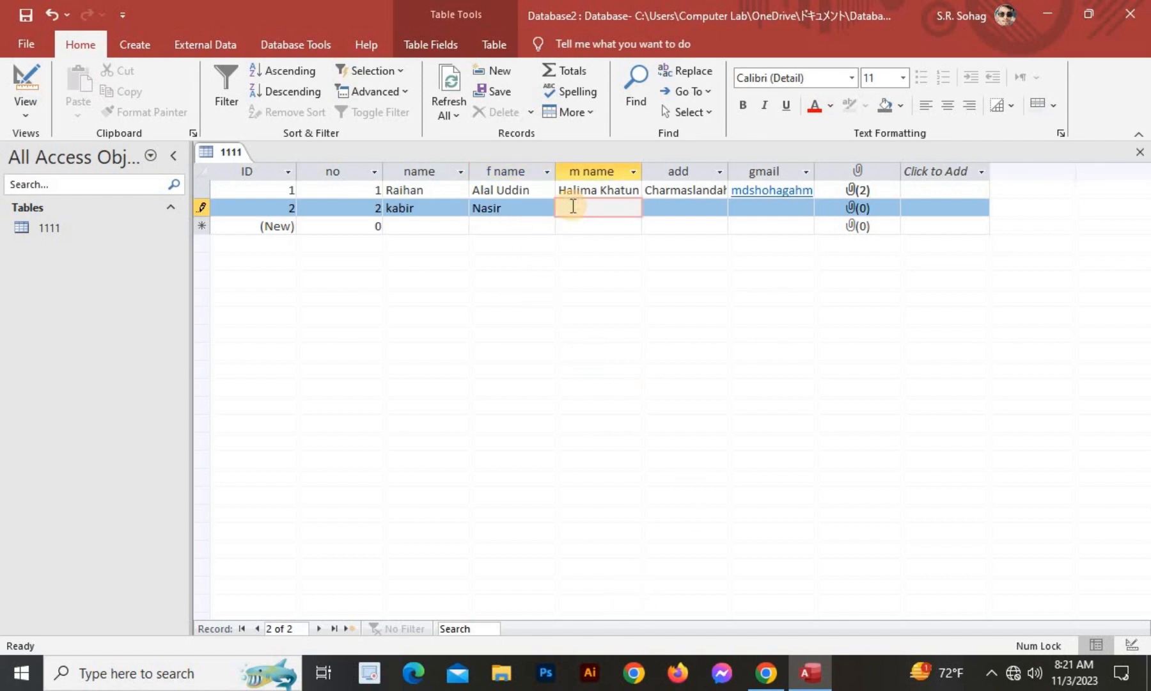
{"action": "type", "text": "muslima"}
{"action": "left_click", "coordinate": [677, 210]}
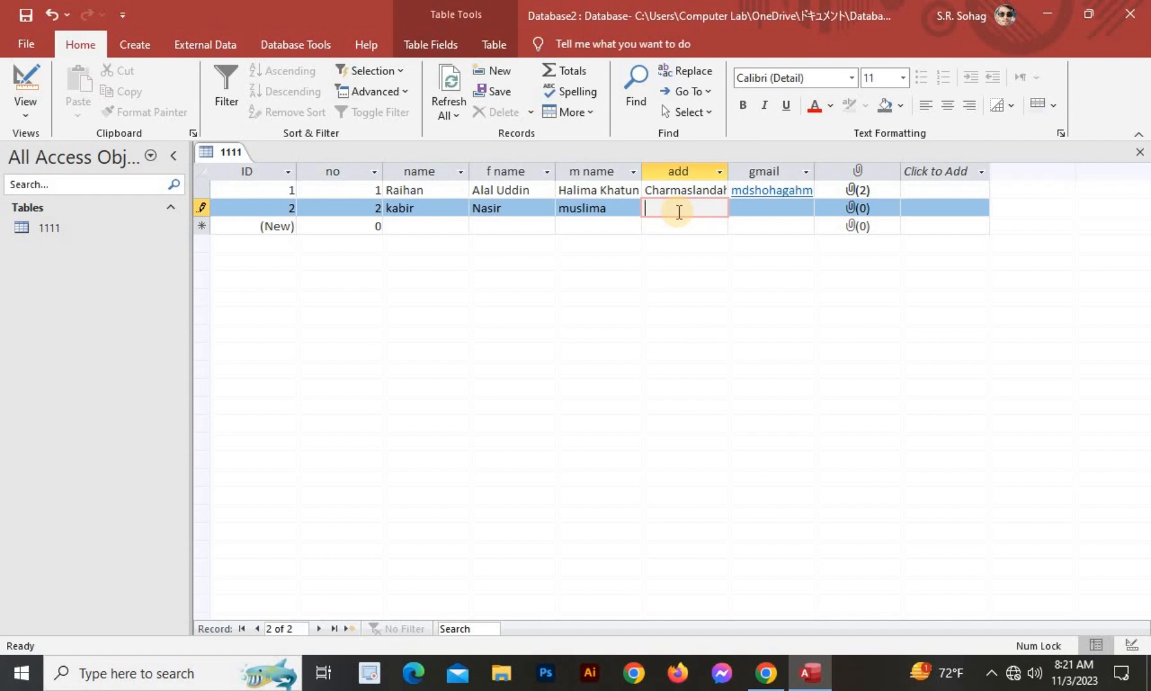
{"action": "type", "text": "ch"}
{"action": "key", "text": "BackSpace"}
{"action": "key", "text": "BackSpace"}
{"action": "type", "text": "Cha"}
{"action": "type", "text": "rmasland"}
{"action": "type", "text": "ah"}
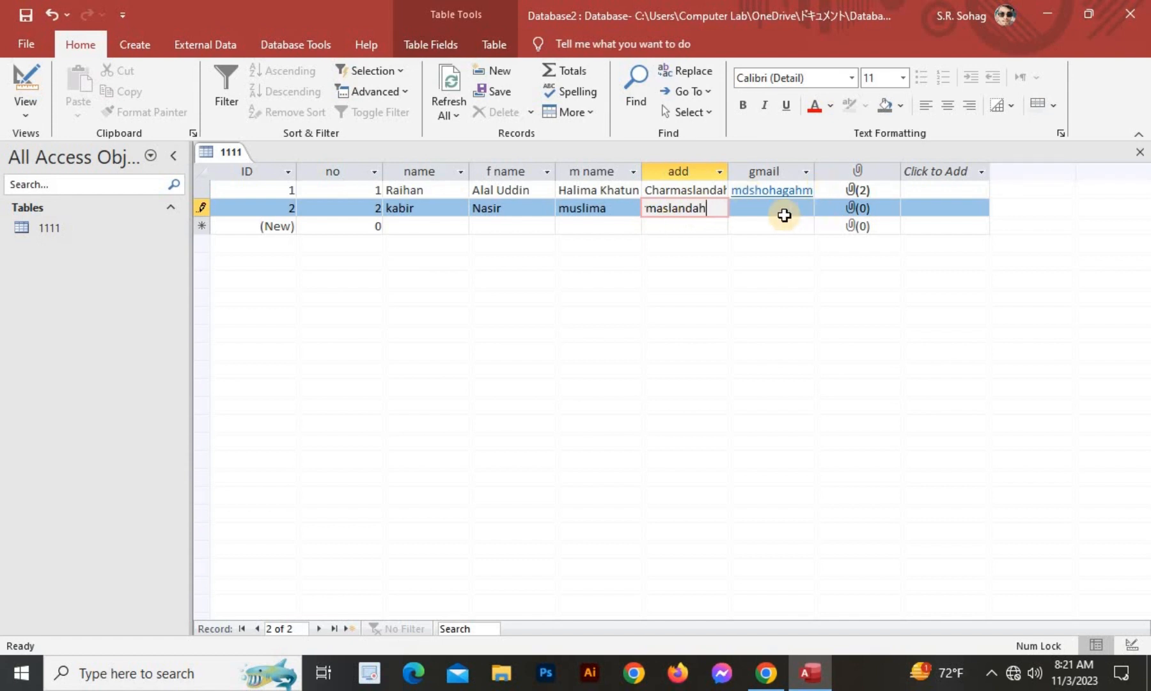
{"action": "left_click", "coordinate": [769, 208]}
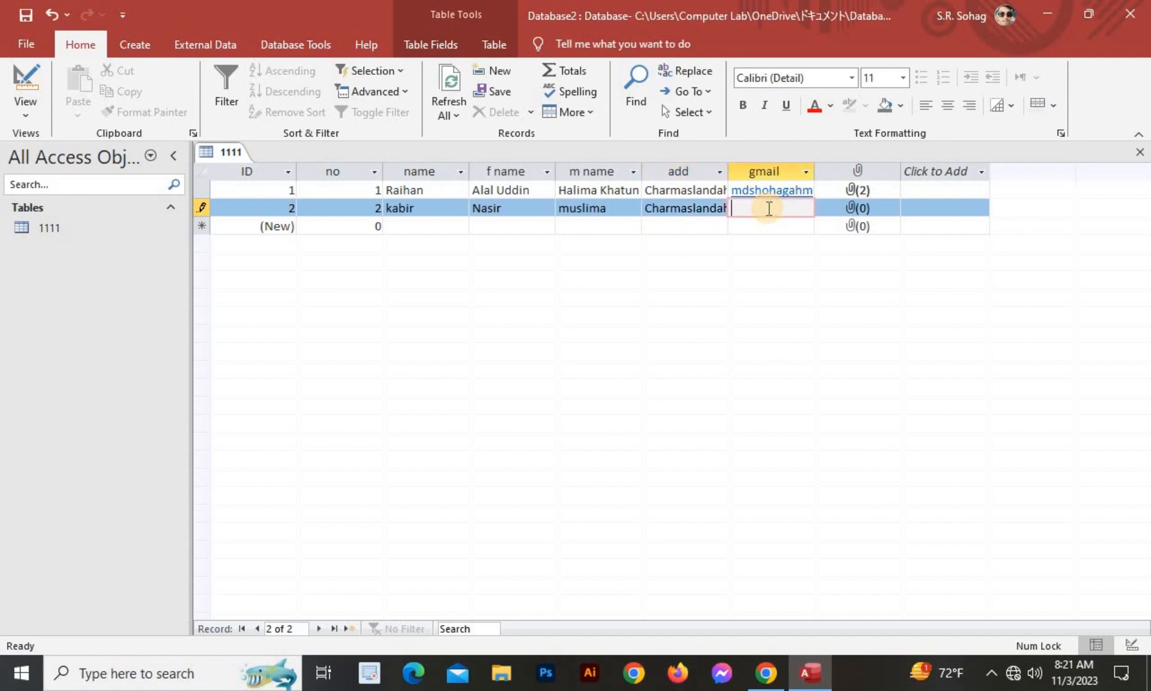
Attach Screenshot (2) from the Screenshots folder to the second student record.
{"action": "left_click", "coordinate": [850, 207]}
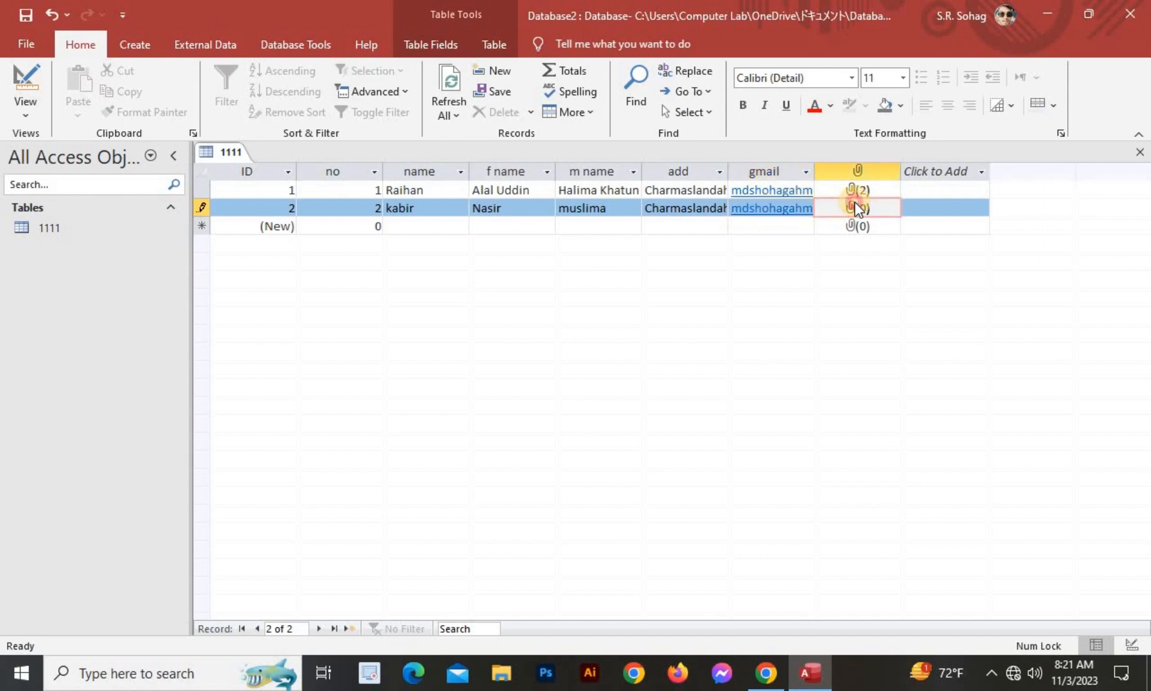
{"action": "double_click", "coordinate": [857, 208]}
{"action": "left_click", "coordinate": [745, 288]}
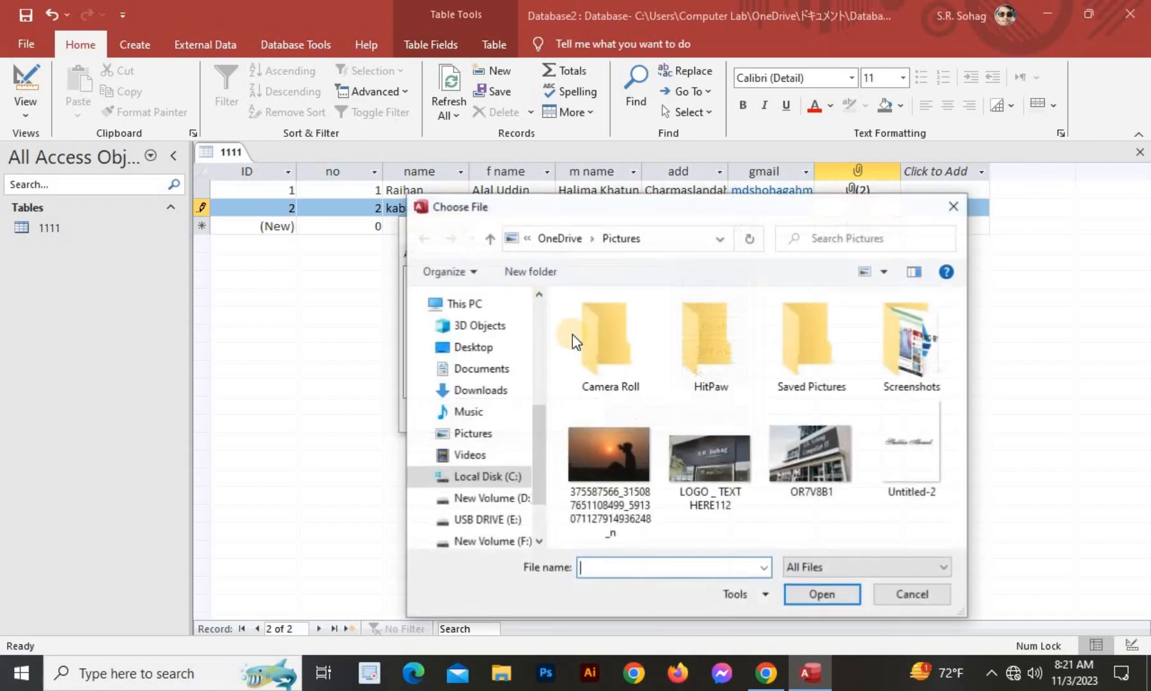
{"action": "left_click", "coordinate": [601, 451]}
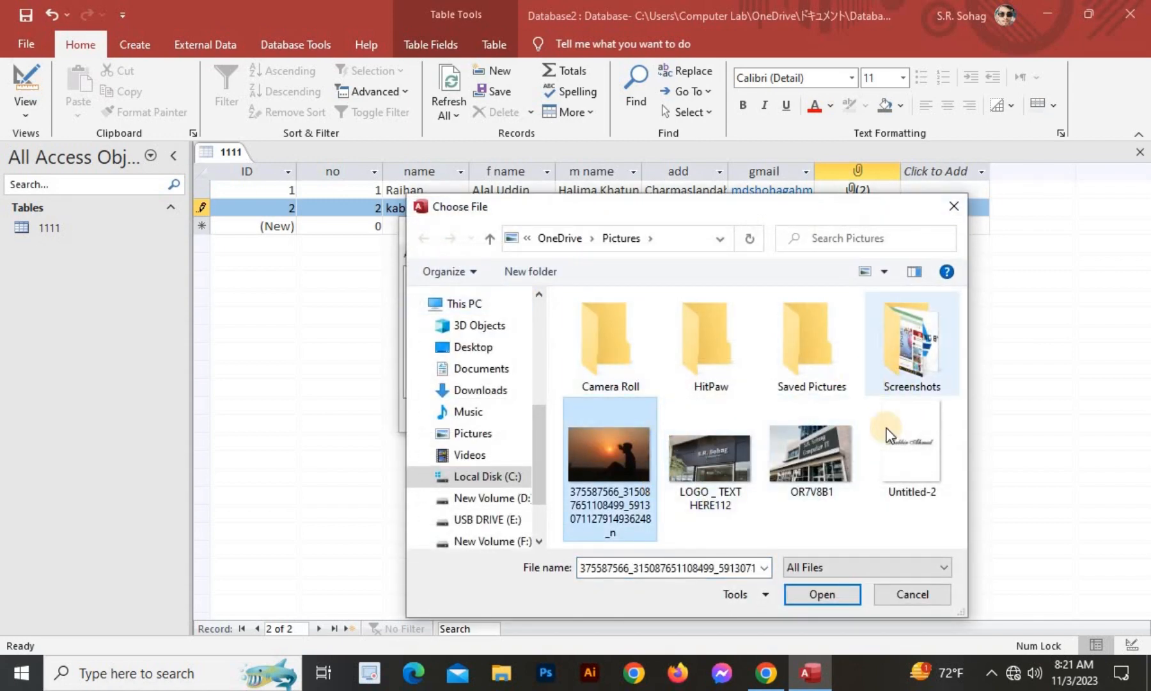
{"action": "double_click", "coordinate": [911, 345]}
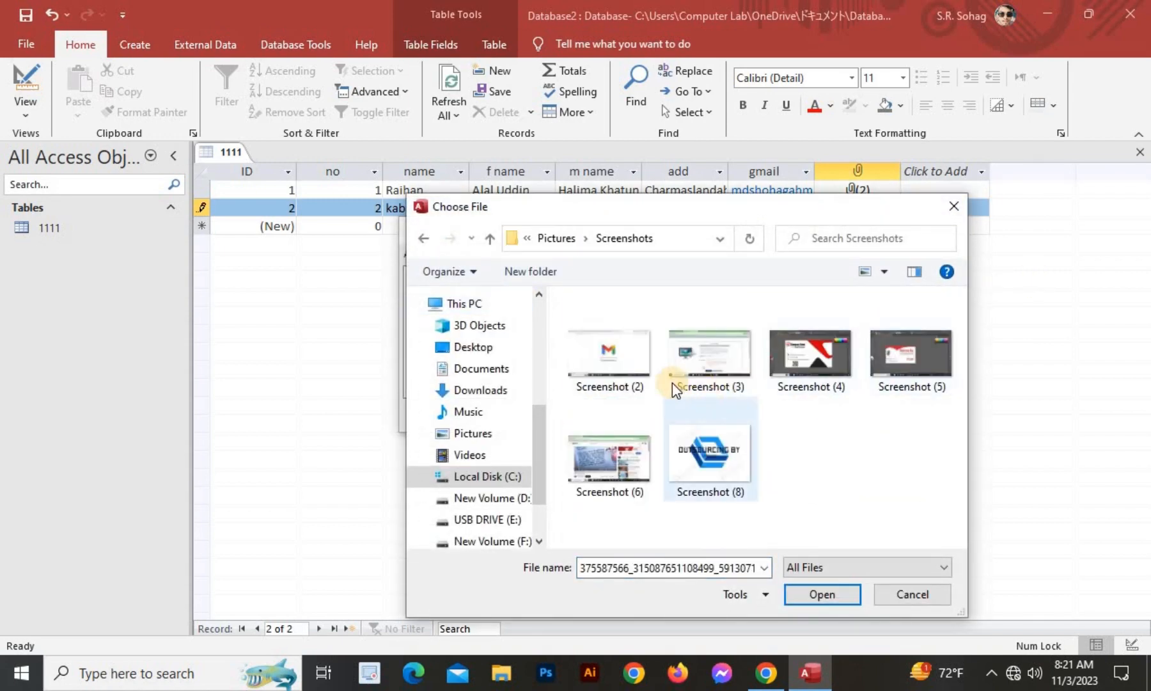
{"action": "left_click", "coordinate": [607, 358]}
{"action": "left_click", "coordinate": [821, 594]}
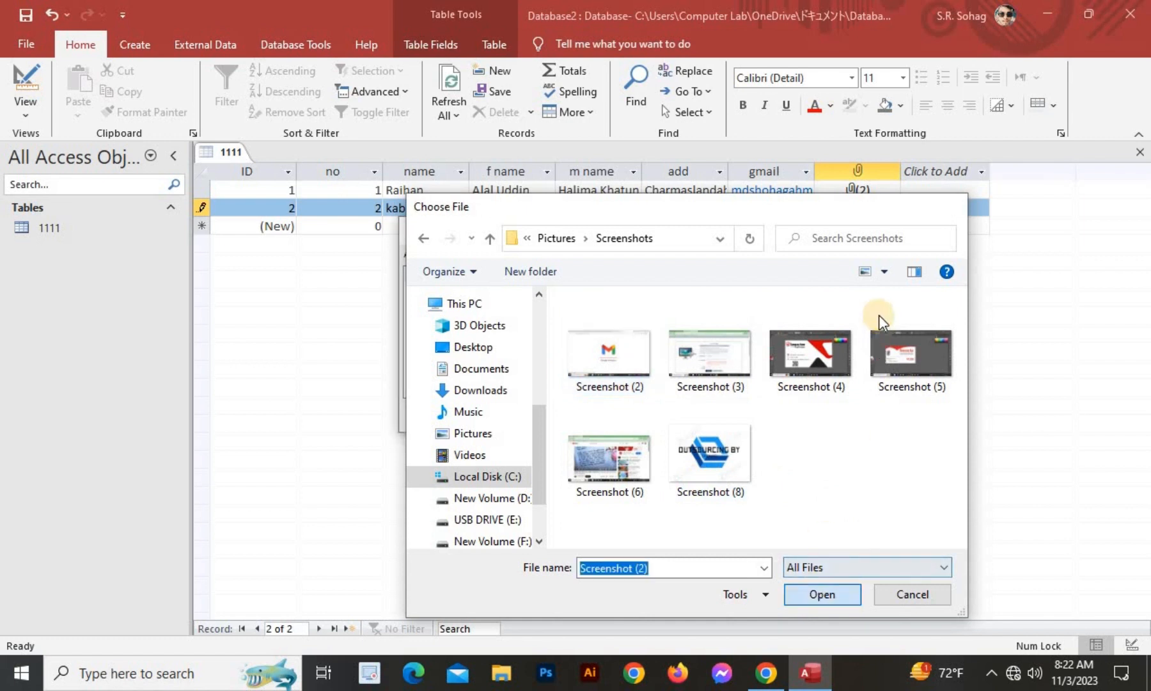
{"action": "left_click", "coordinate": [631, 415]}
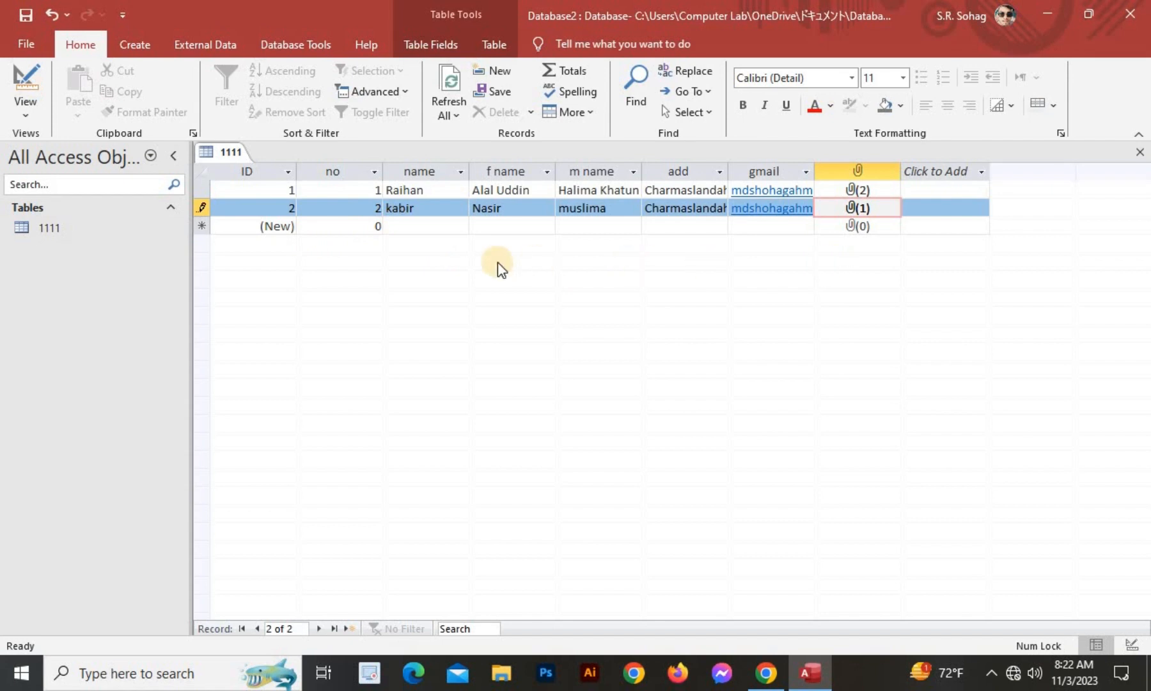
Start new record ID 3 and clear the default 0 from its no field.
{"action": "left_click", "coordinate": [376, 228]}
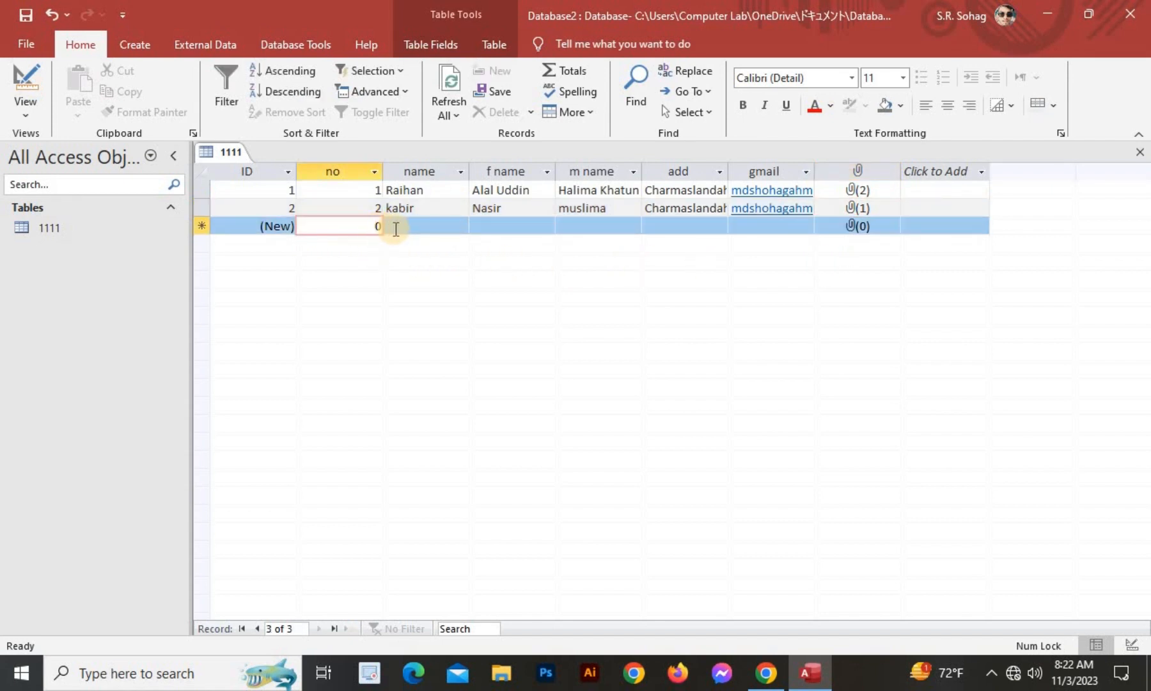
{"action": "type", "text": "2"}
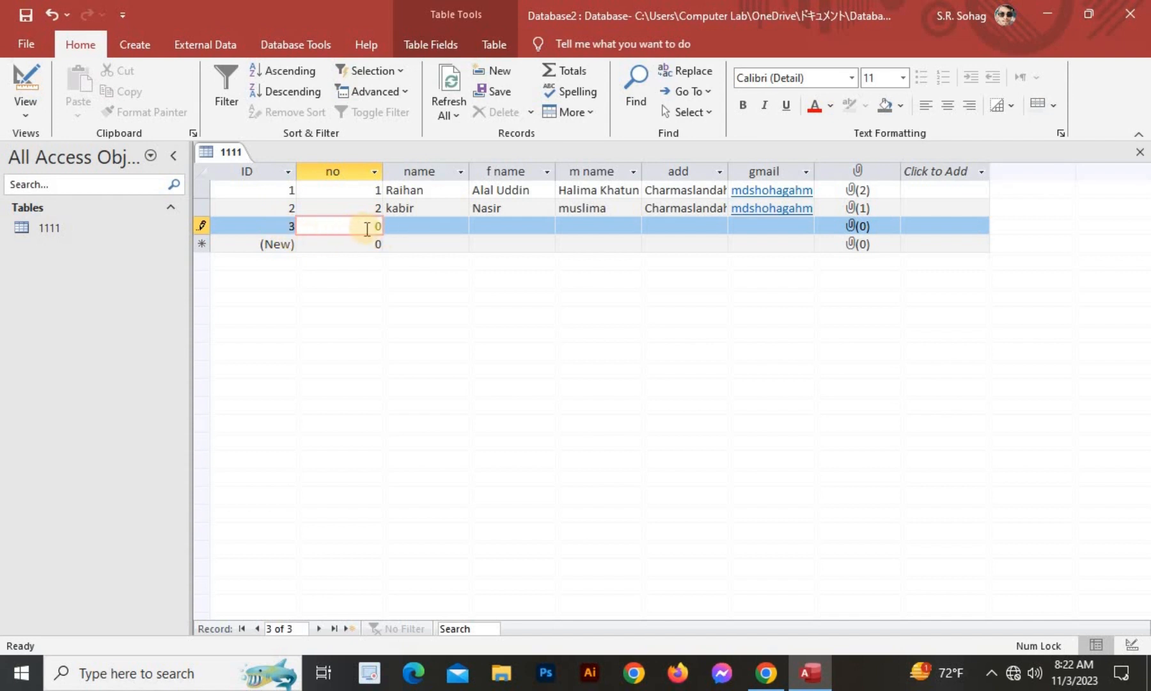
{"action": "left_click", "coordinate": [376, 227]}
{"action": "left_click_drag", "start_coordinate": [394, 229], "coordinate": [397, 229]}
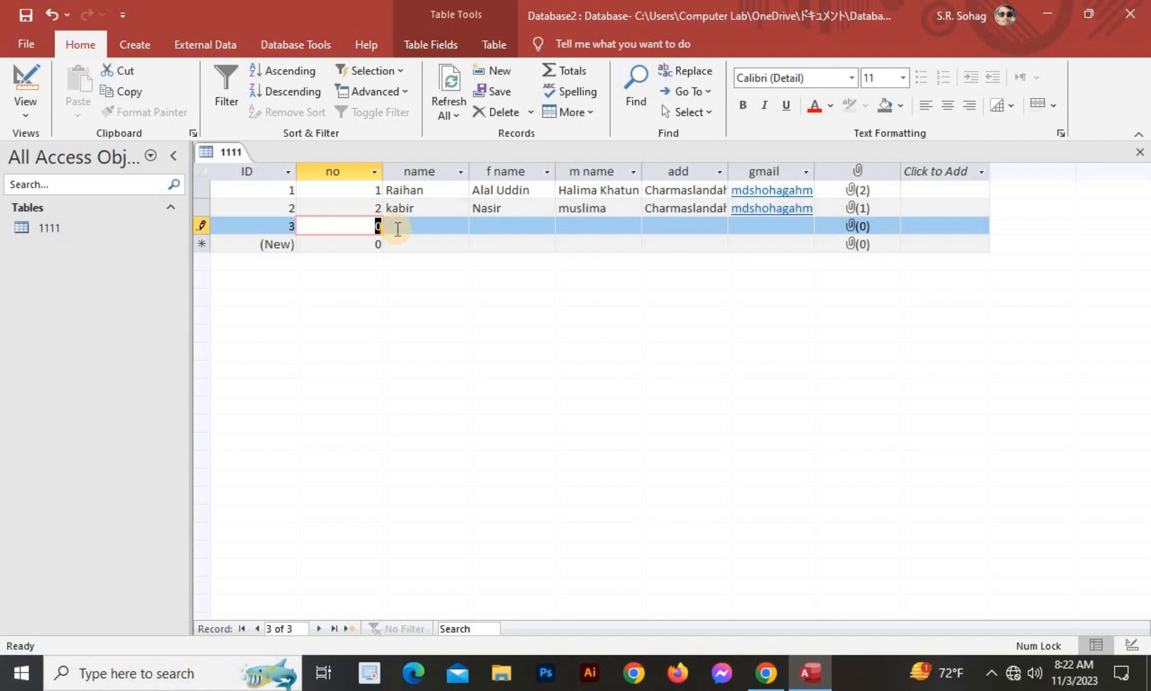
{"action": "key", "text": "BackSpace"}
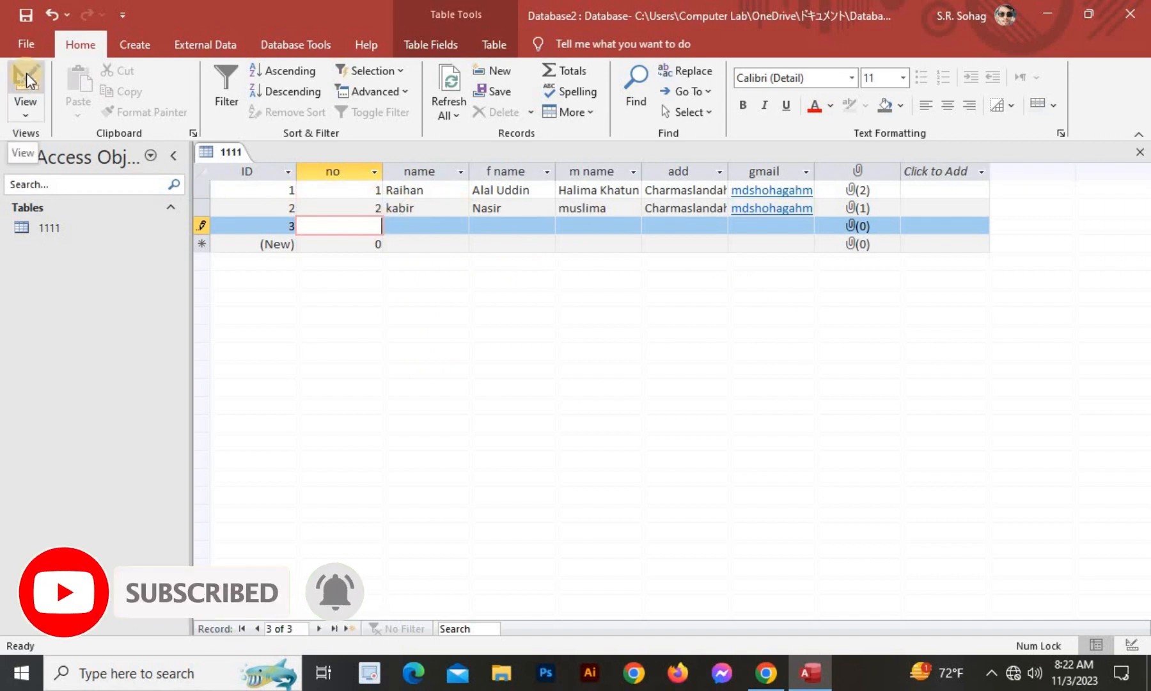
{"action": "left_click", "coordinate": [466, 319]}
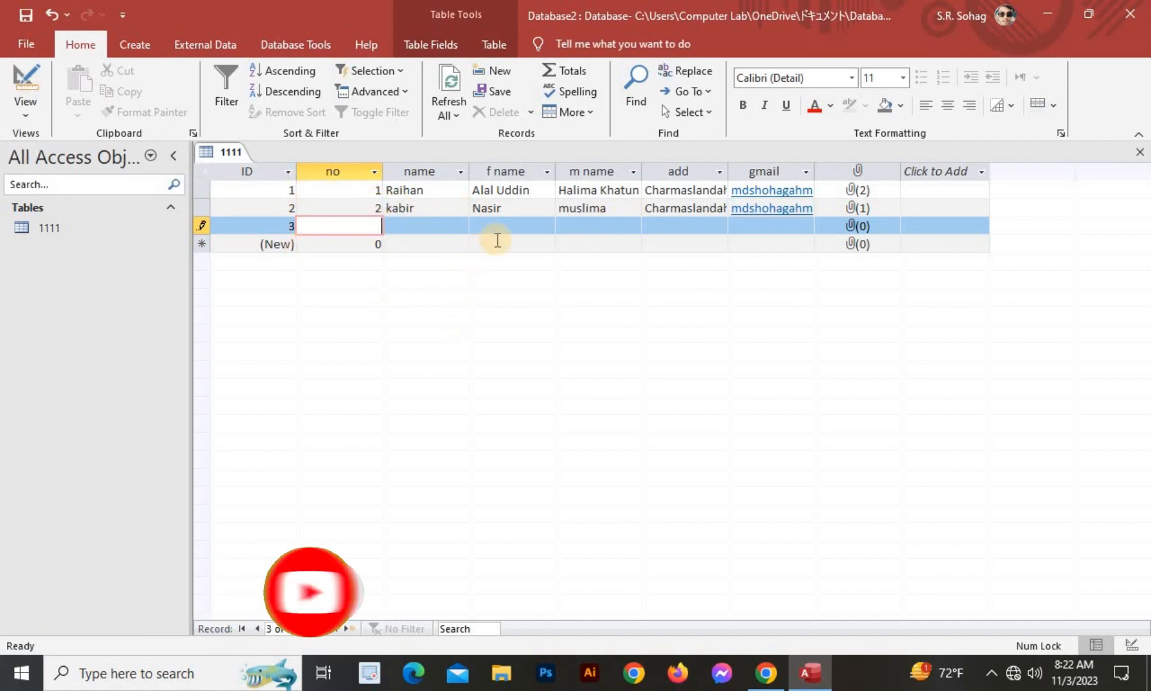
{"action": "left_click", "coordinate": [426, 226]}
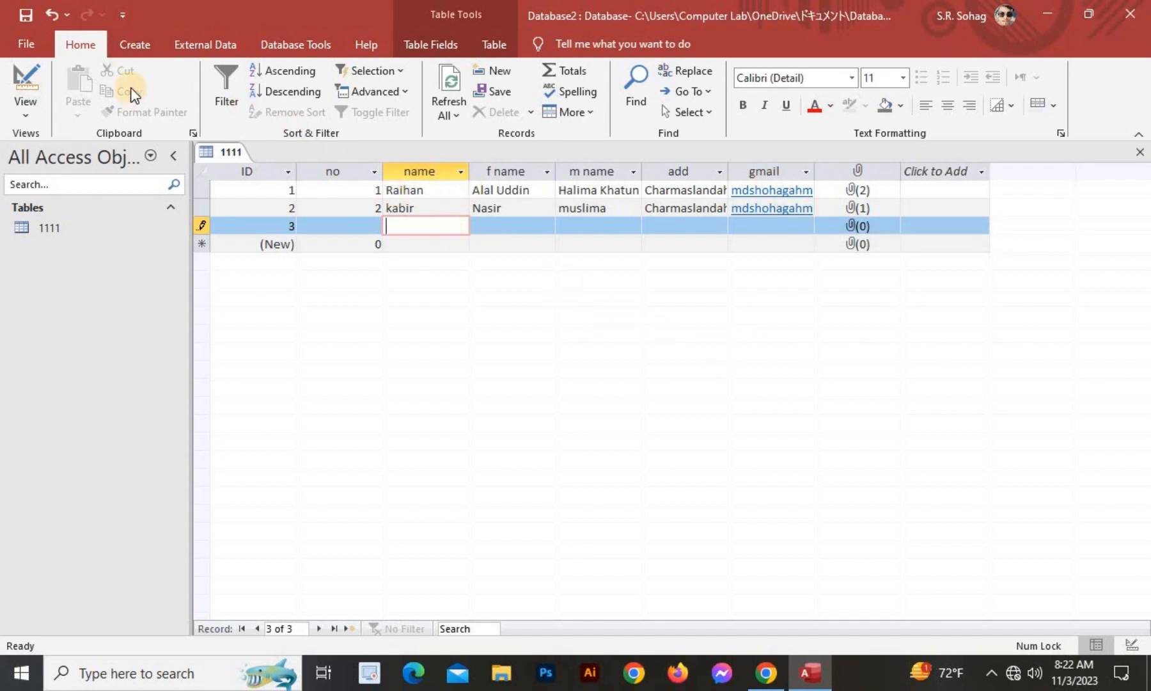
Launch the Report Wizard on table 1111 and add all its fields.
{"action": "left_click", "coordinate": [129, 40]}
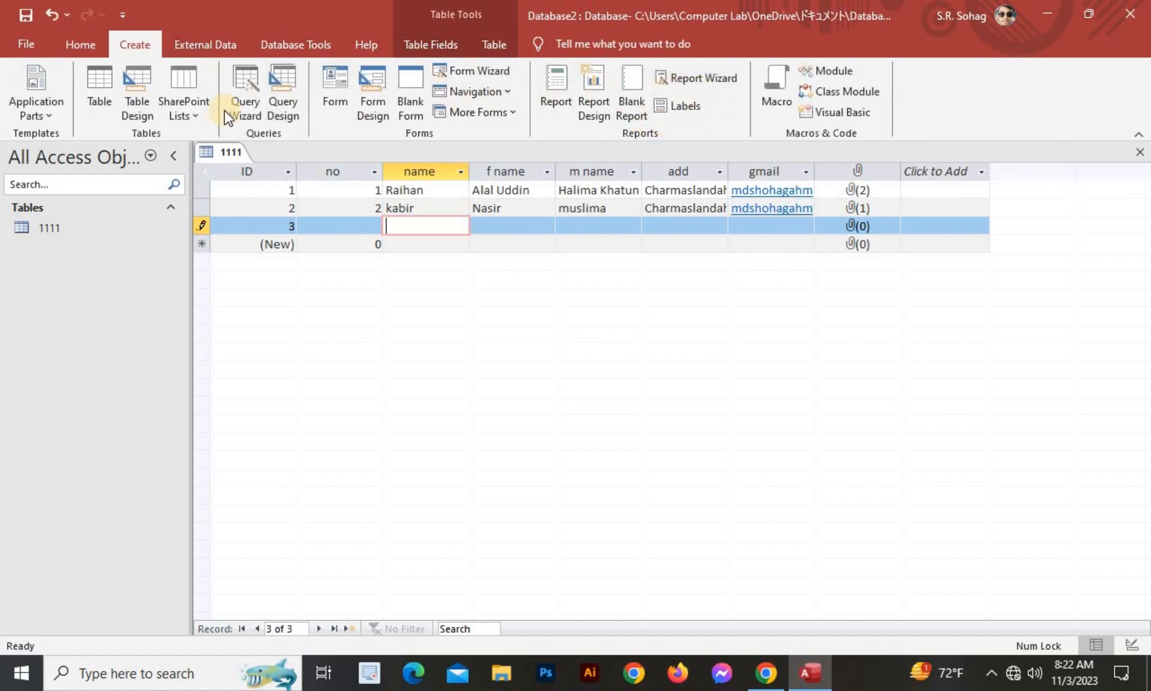
{"action": "left_click", "coordinate": [710, 76]}
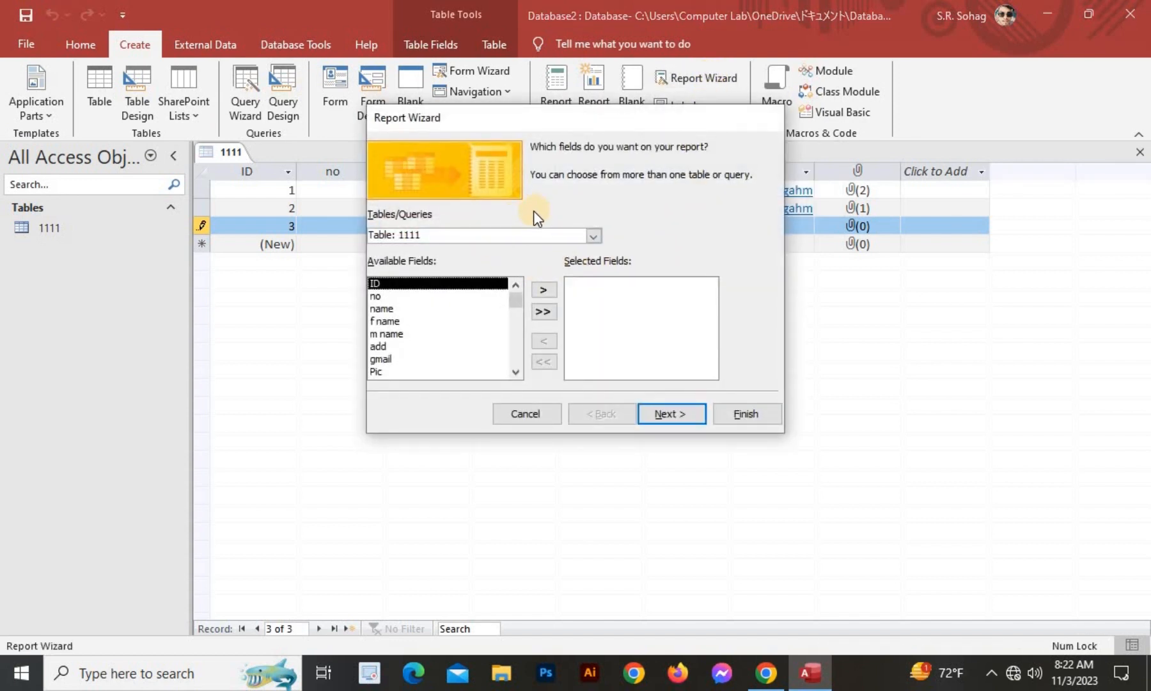
{"action": "left_click", "coordinate": [391, 297]}
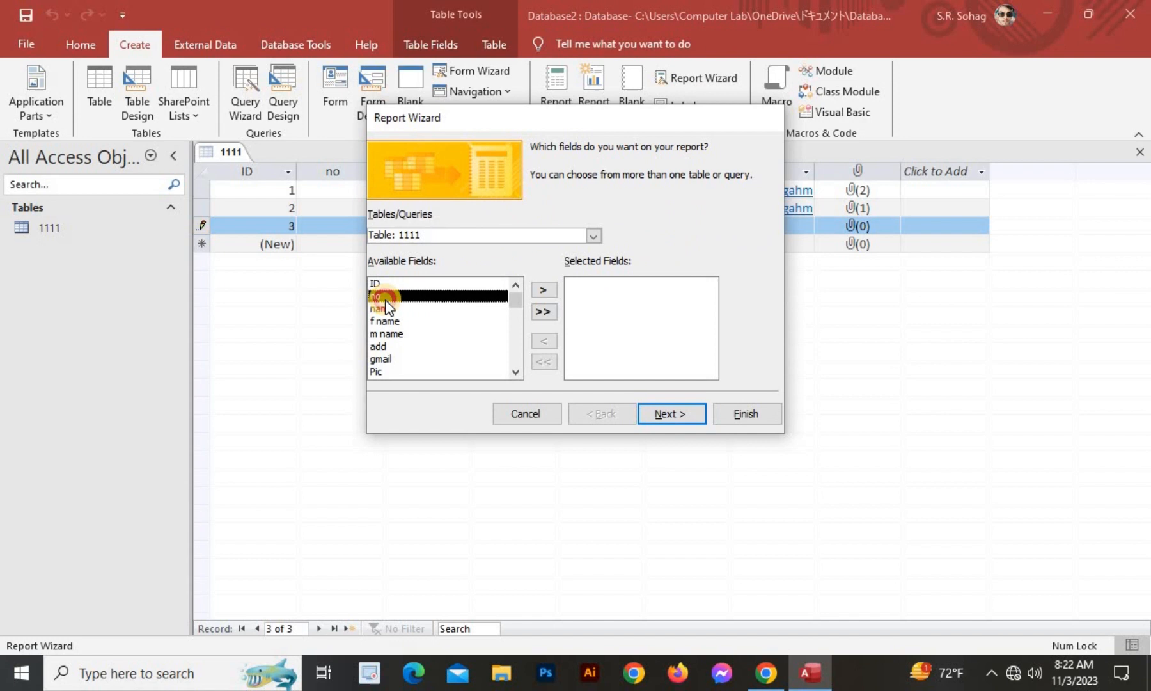
{"action": "left_click", "coordinate": [416, 320]}
{"action": "left_click", "coordinate": [420, 345]}
{"action": "left_click", "coordinate": [422, 358]}
{"action": "scroll", "coordinate": [421, 351], "scroll_direction": "down", "scroll_amount": 2}
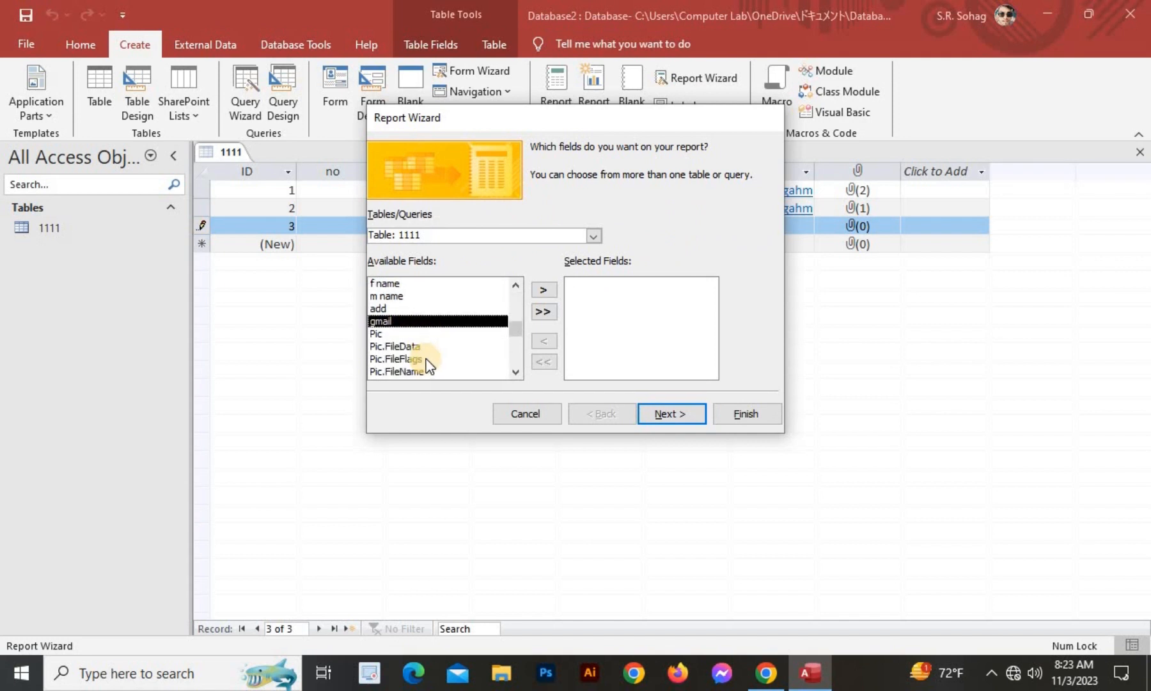
{"action": "scroll", "coordinate": [420, 346], "scroll_direction": "up", "scroll_amount": 2}
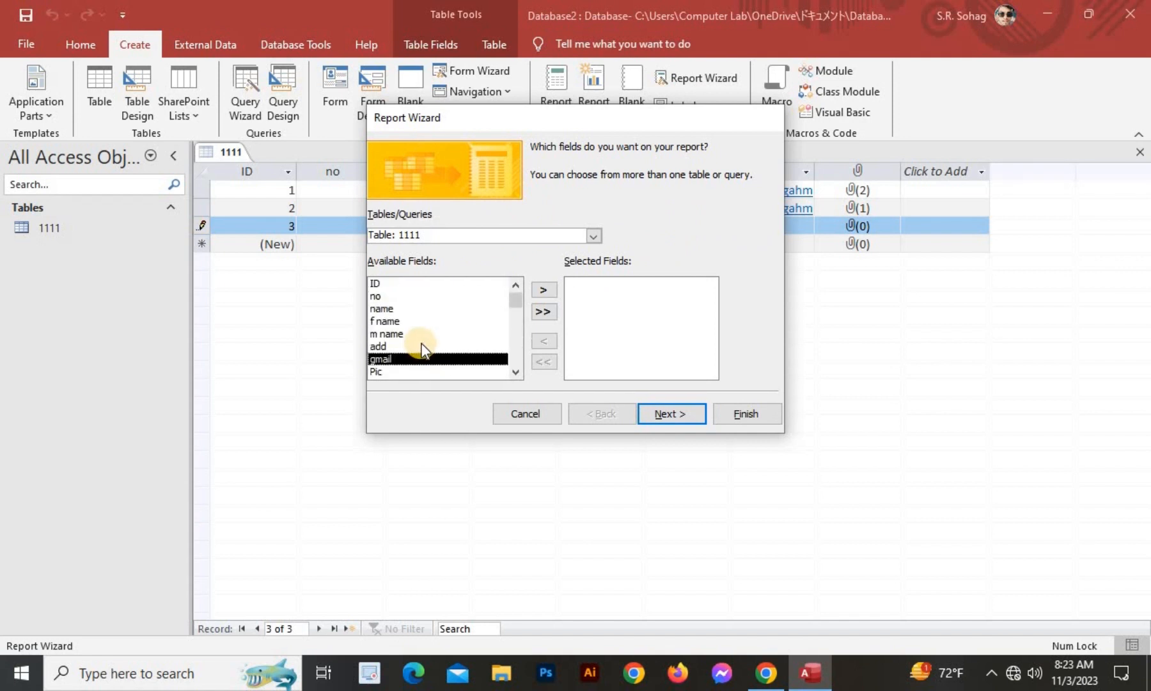
{"action": "left_click", "coordinate": [420, 295]}
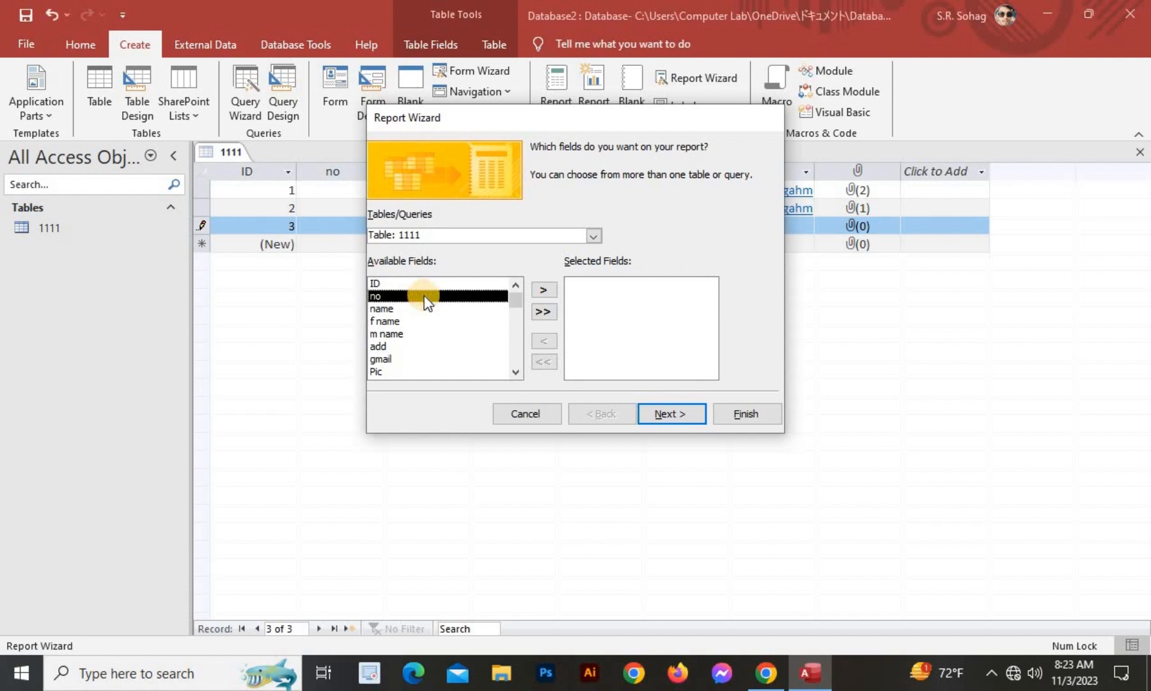
{"action": "left_click", "coordinate": [477, 282]}
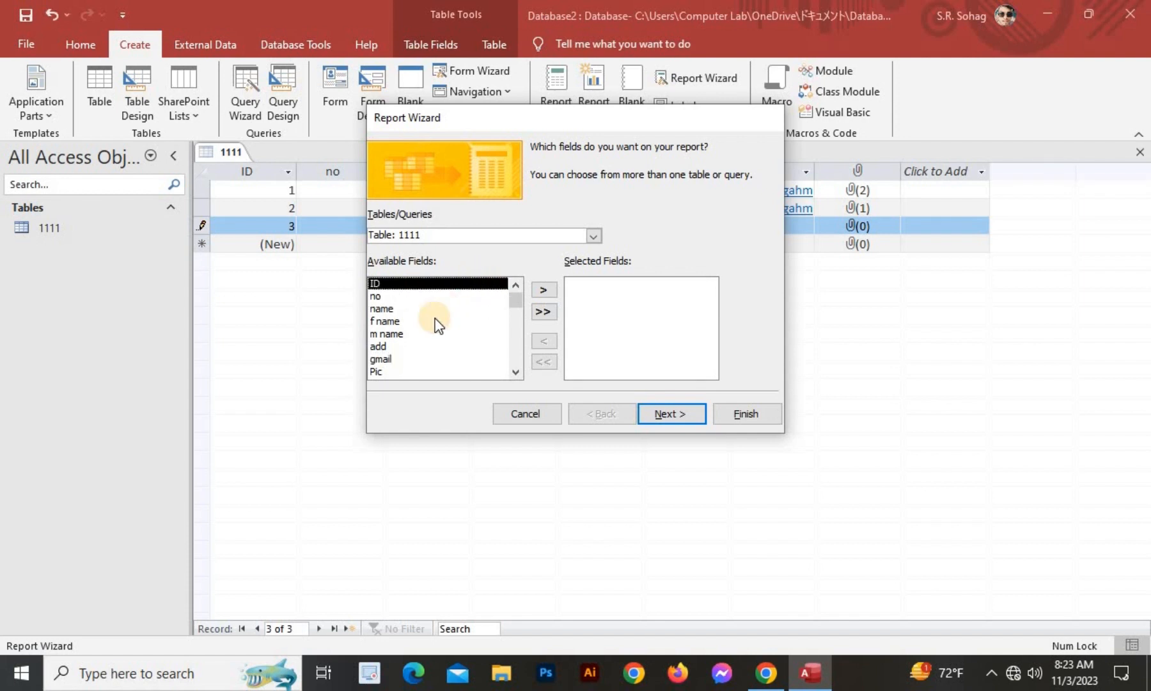
{"action": "left_click", "coordinate": [545, 289]}
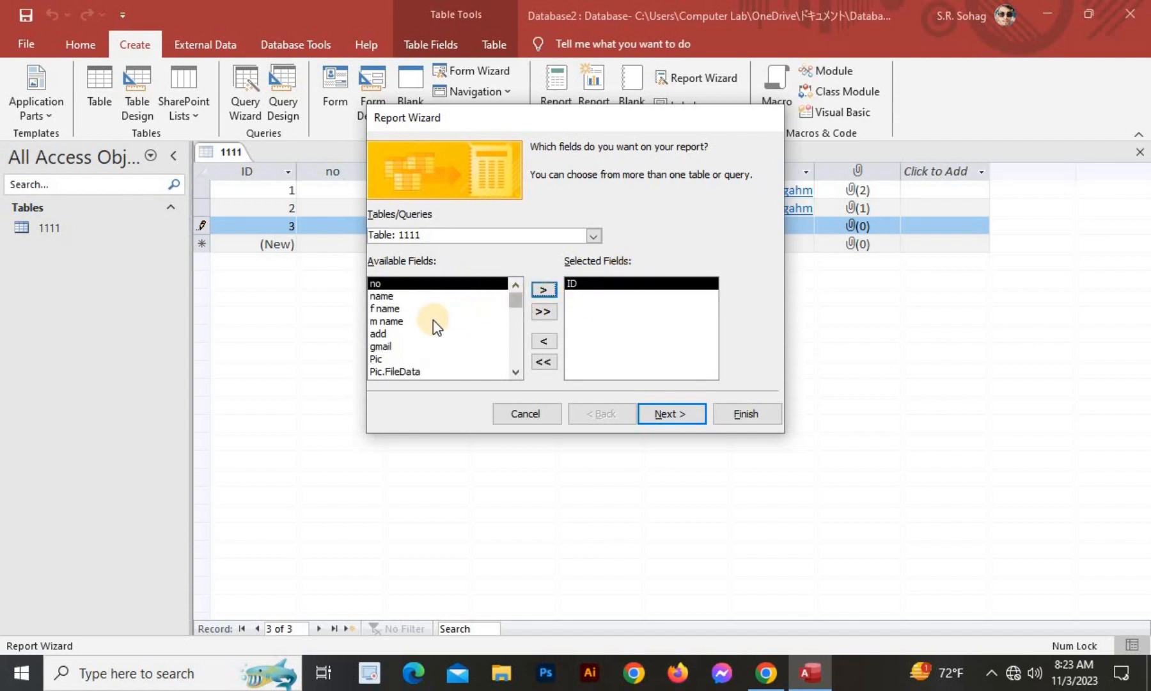
{"action": "left_click", "coordinate": [543, 312]}
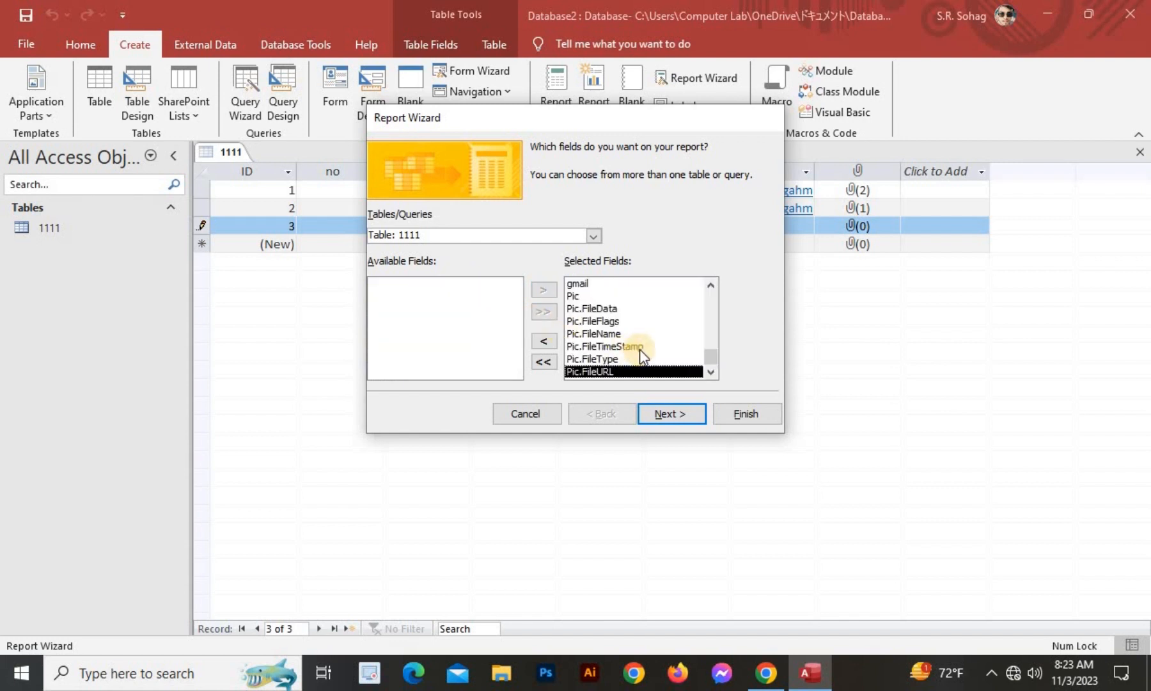
{"action": "scroll", "coordinate": [642, 345], "scroll_direction": "up", "scroll_amount": 3}
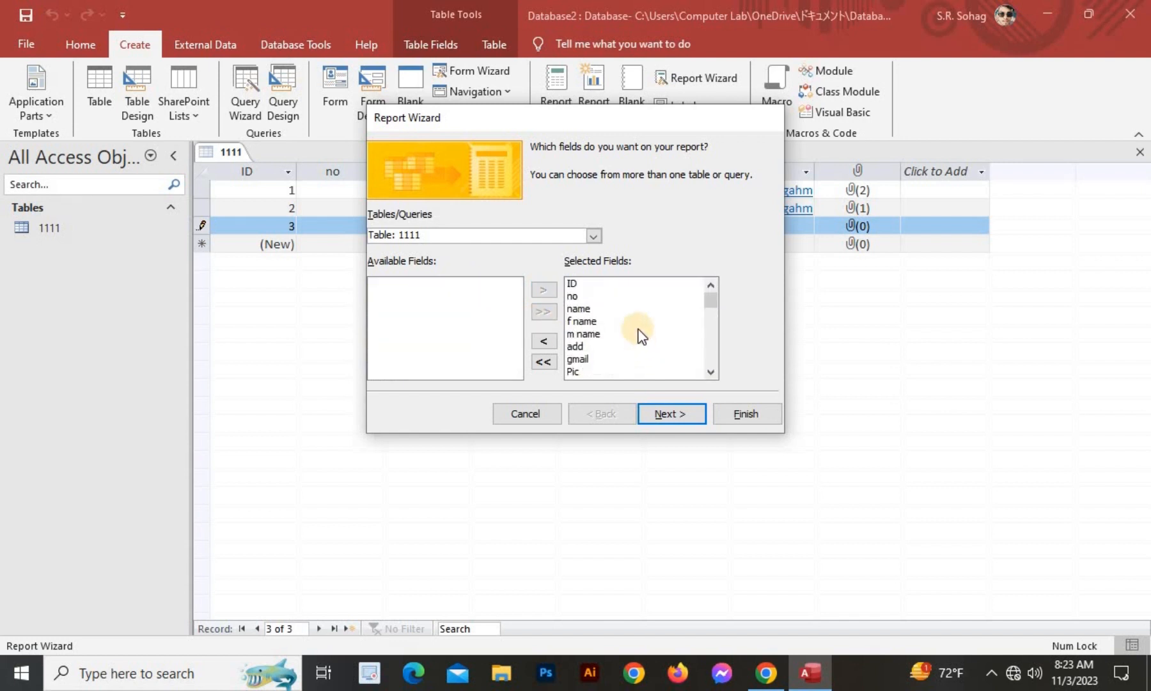
Skip grouping and sorting, keep Tabular Portrait layout, and finish report 1111 in preview.
{"action": "left_click", "coordinate": [670, 414]}
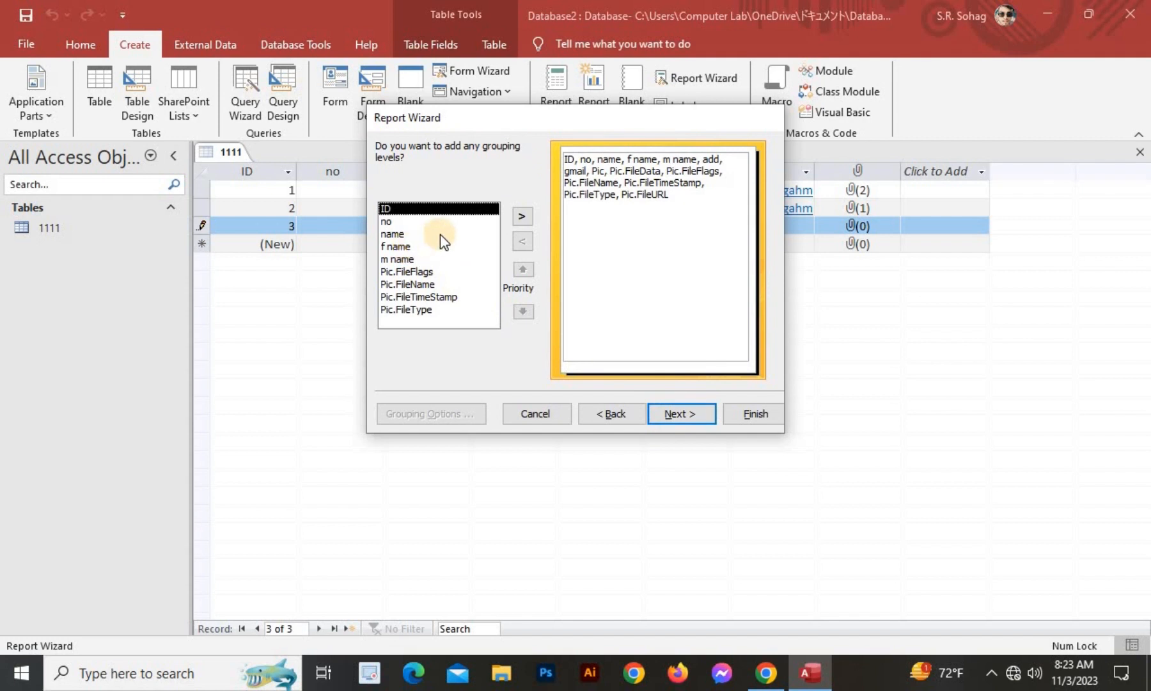
{"action": "left_click", "coordinate": [681, 416]}
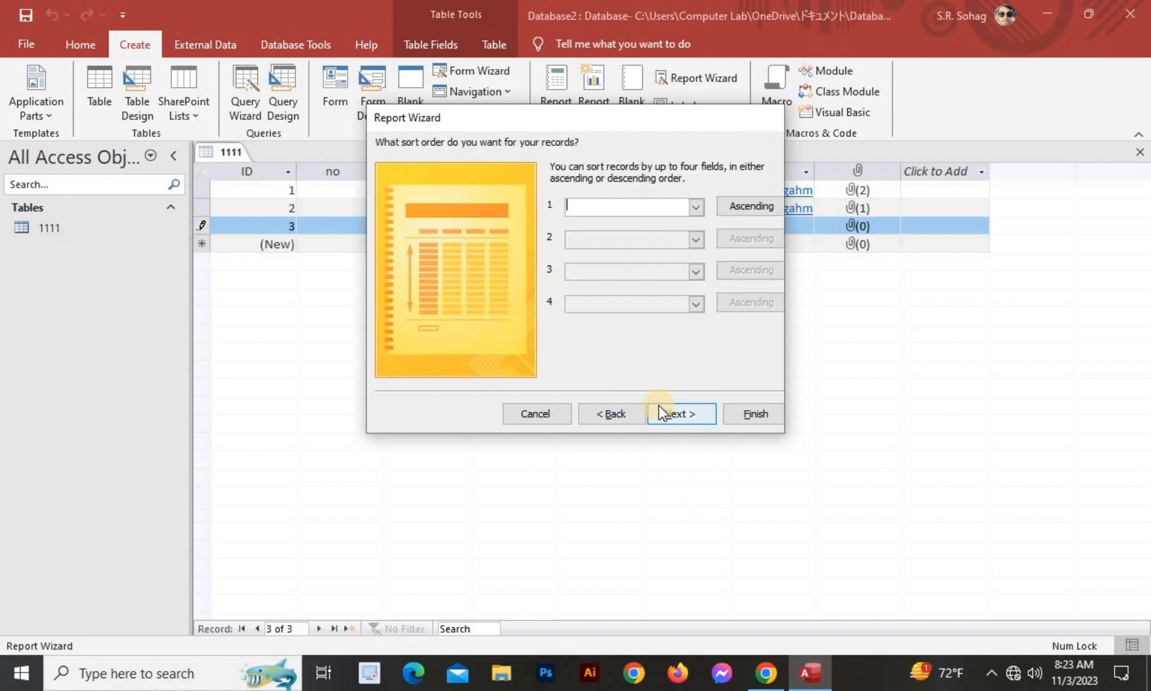
{"action": "left_click", "coordinate": [695, 207]}
{"action": "left_click", "coordinate": [729, 208]}
{"action": "left_click", "coordinate": [742, 204]}
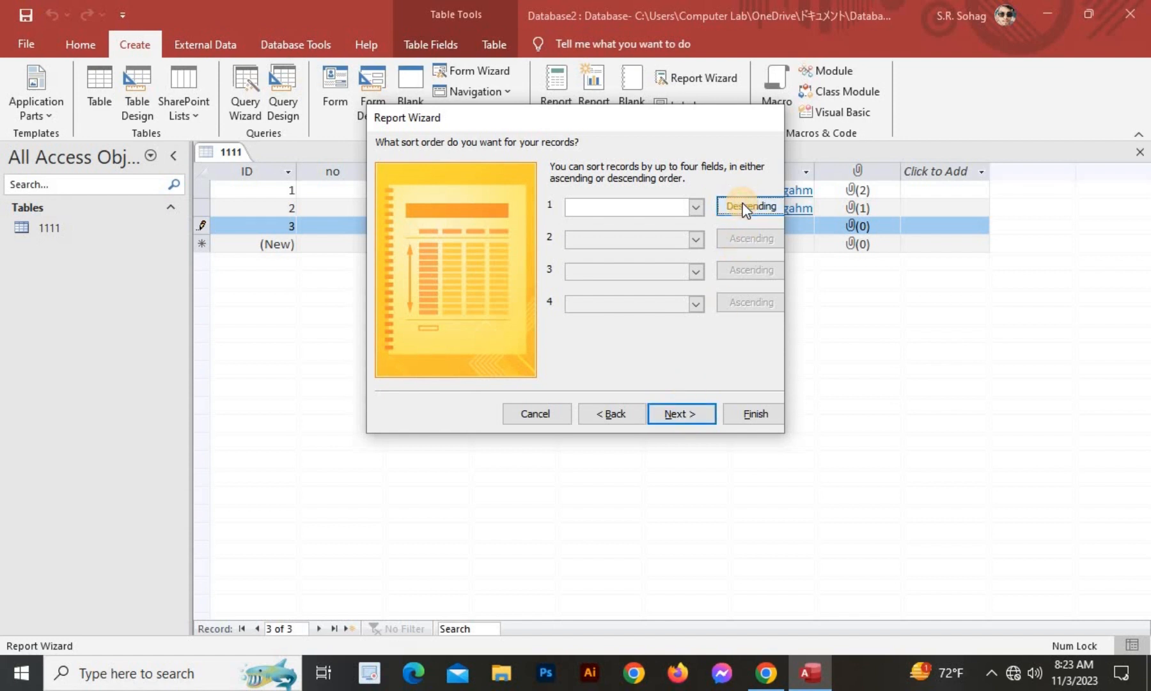
{"action": "left_click", "coordinate": [745, 206]}
{"action": "left_click", "coordinate": [677, 416]}
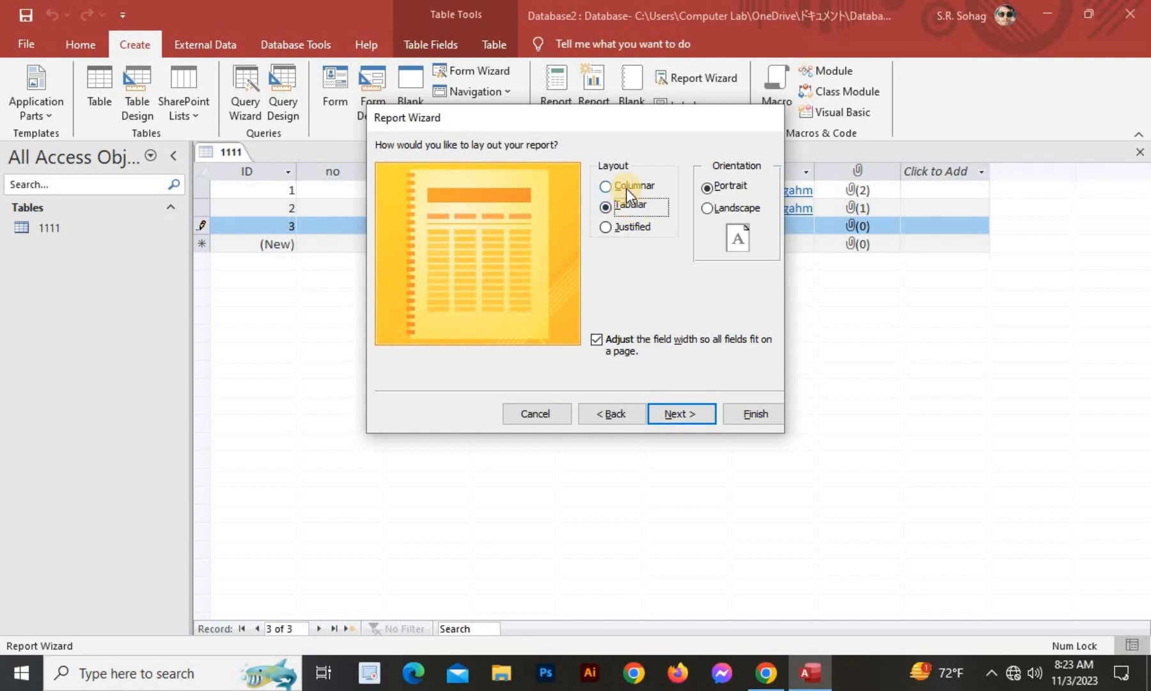
{"action": "left_click", "coordinate": [706, 208]}
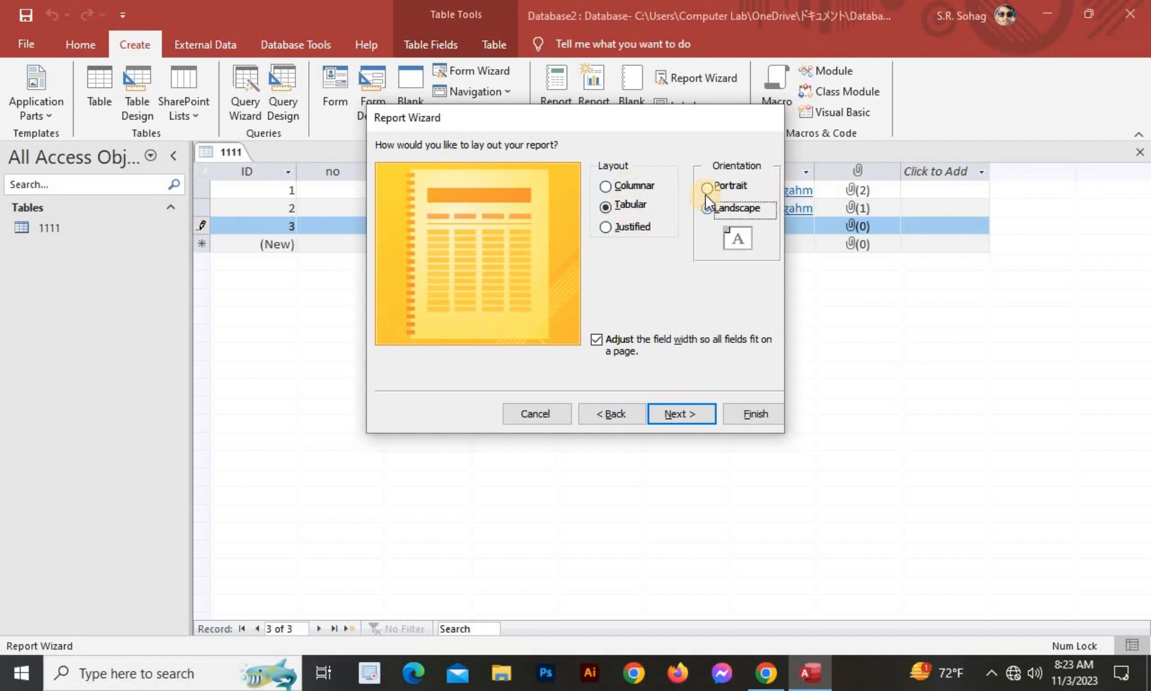
{"action": "left_click", "coordinate": [705, 187]}
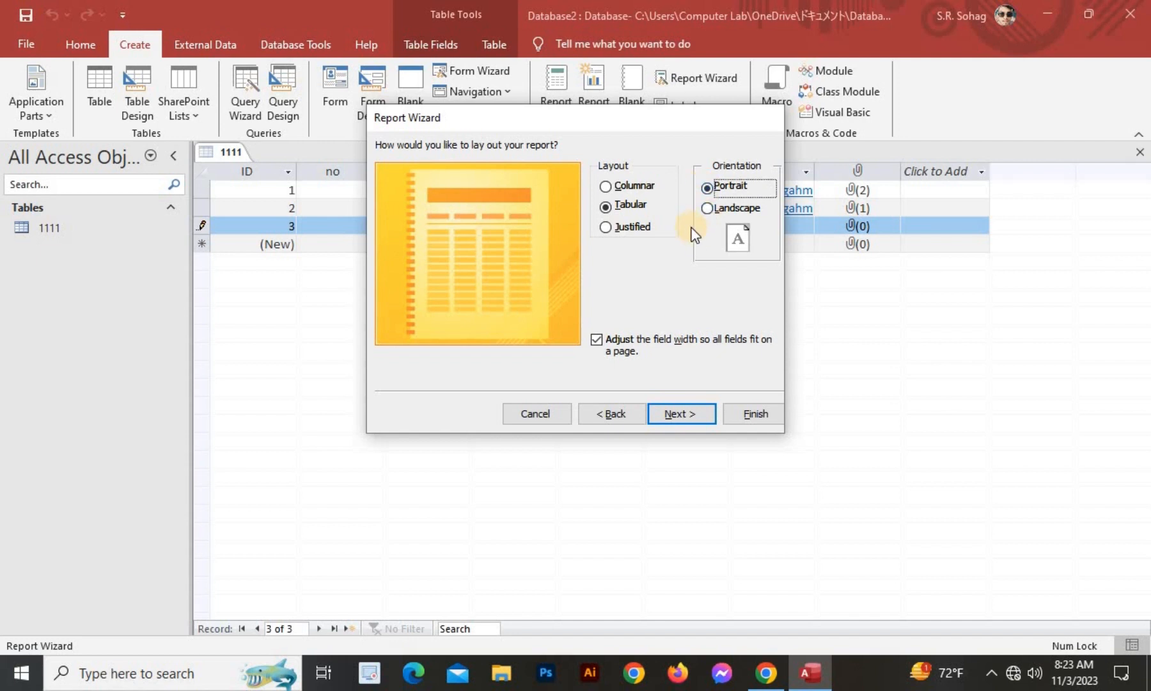
{"action": "left_click", "coordinate": [687, 407]}
{"action": "left_click", "coordinate": [752, 412]}
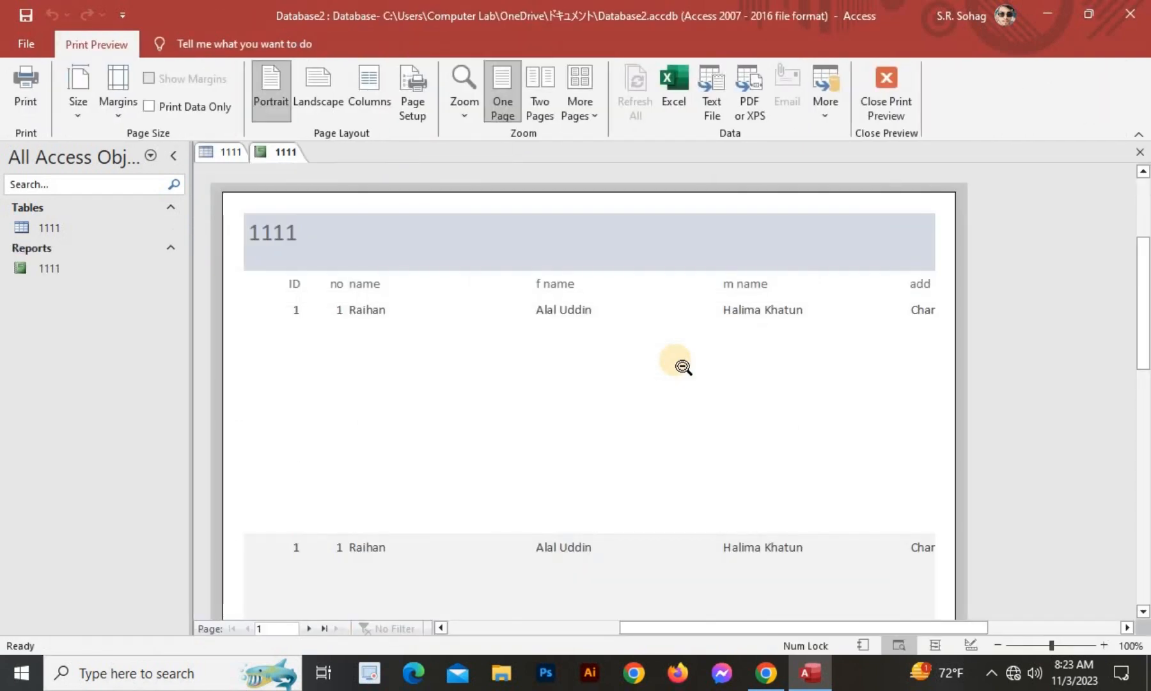
{"action": "scroll", "coordinate": [683, 366], "scroll_direction": "down", "scroll_amount": 3}
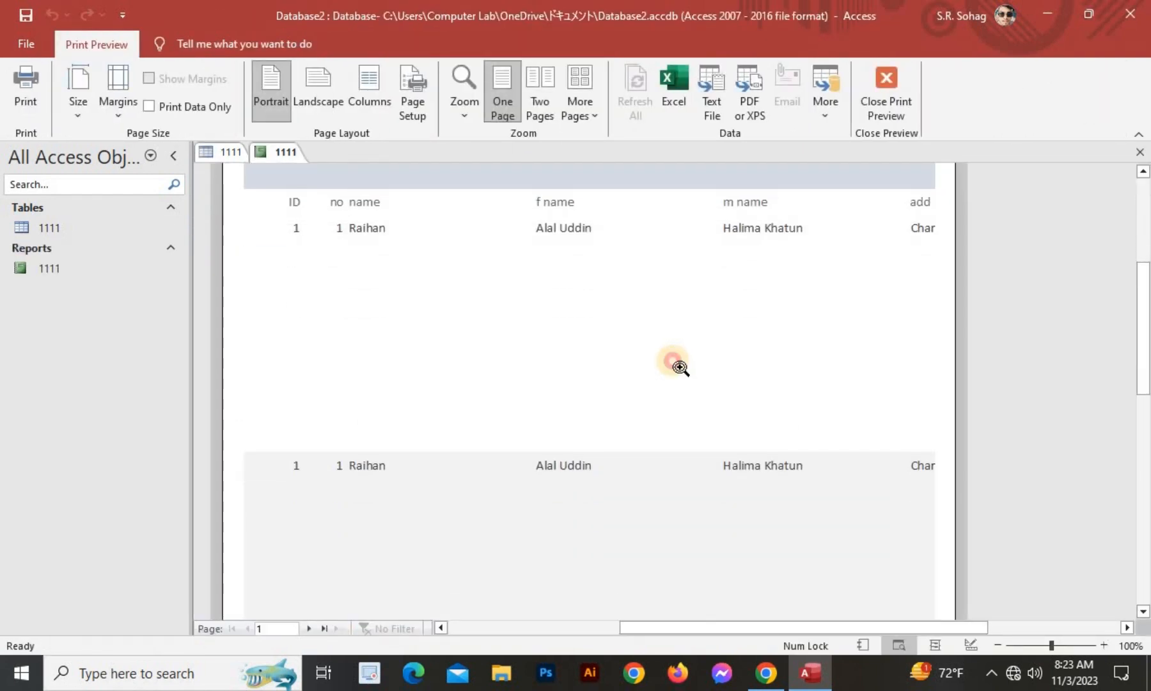
{"action": "left_click", "coordinate": [679, 366]}
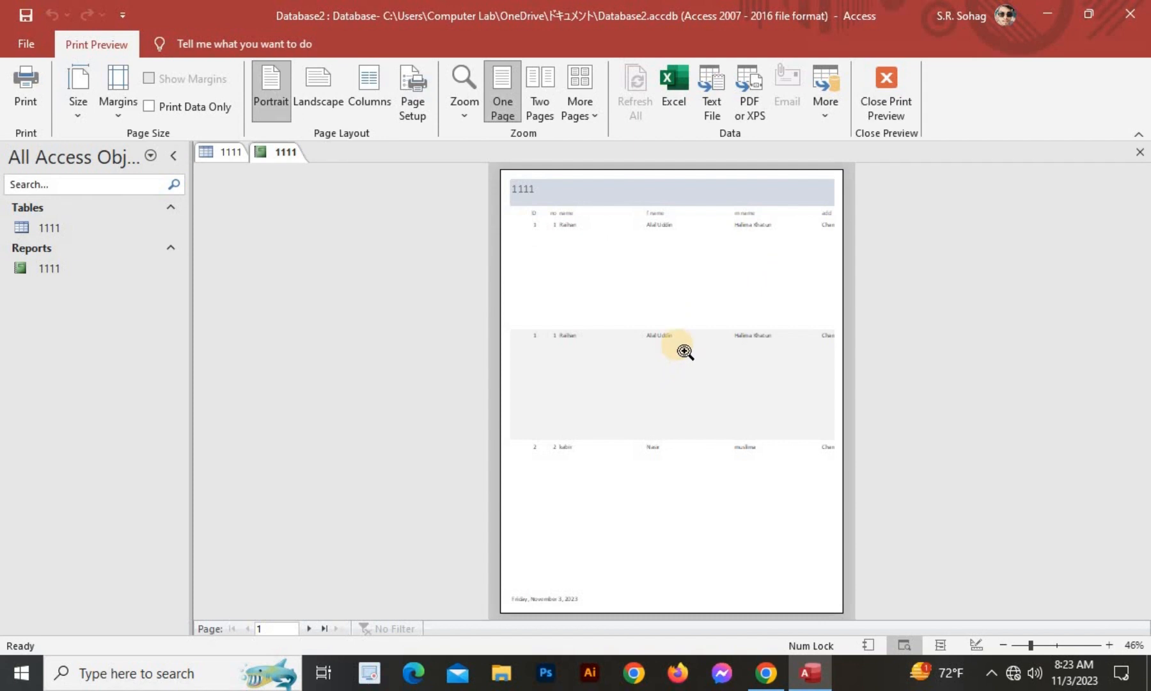
{"action": "left_click", "coordinate": [684, 350]}
{"action": "scroll", "coordinate": [684, 351], "scroll_direction": "up", "scroll_amount": 5}
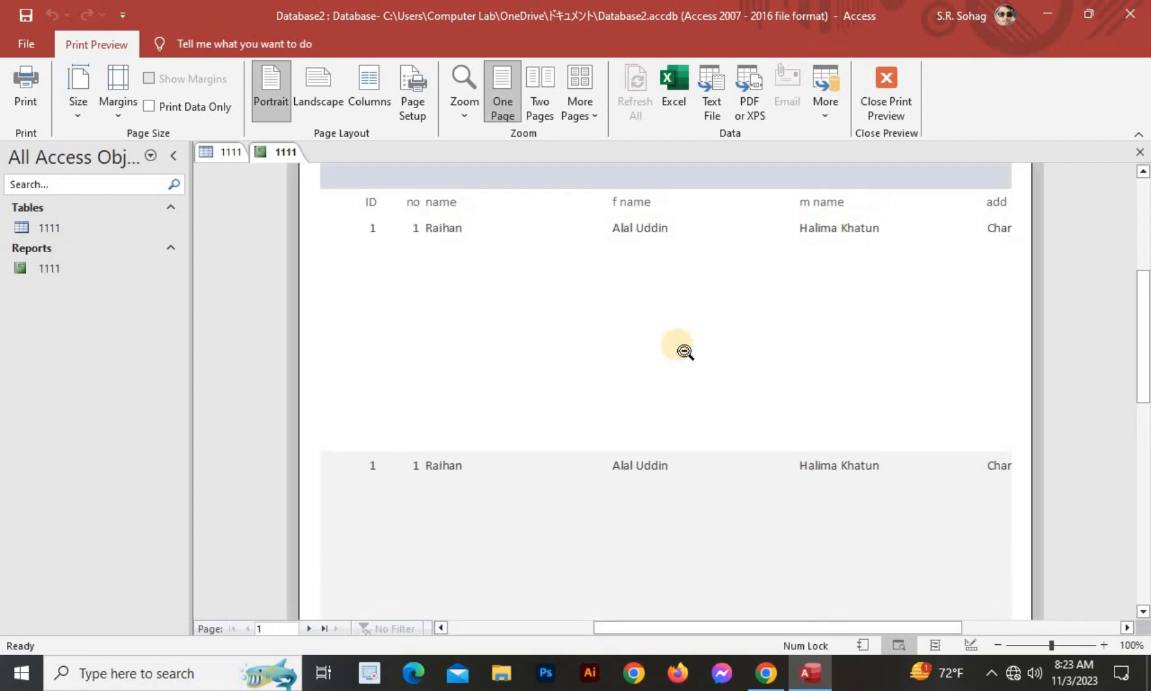
{"action": "scroll", "coordinate": [684, 351], "scroll_direction": "up", "scroll_amount": 3}
{"action": "scroll", "coordinate": [812, 333], "scroll_direction": "down", "scroll_amount": 4}
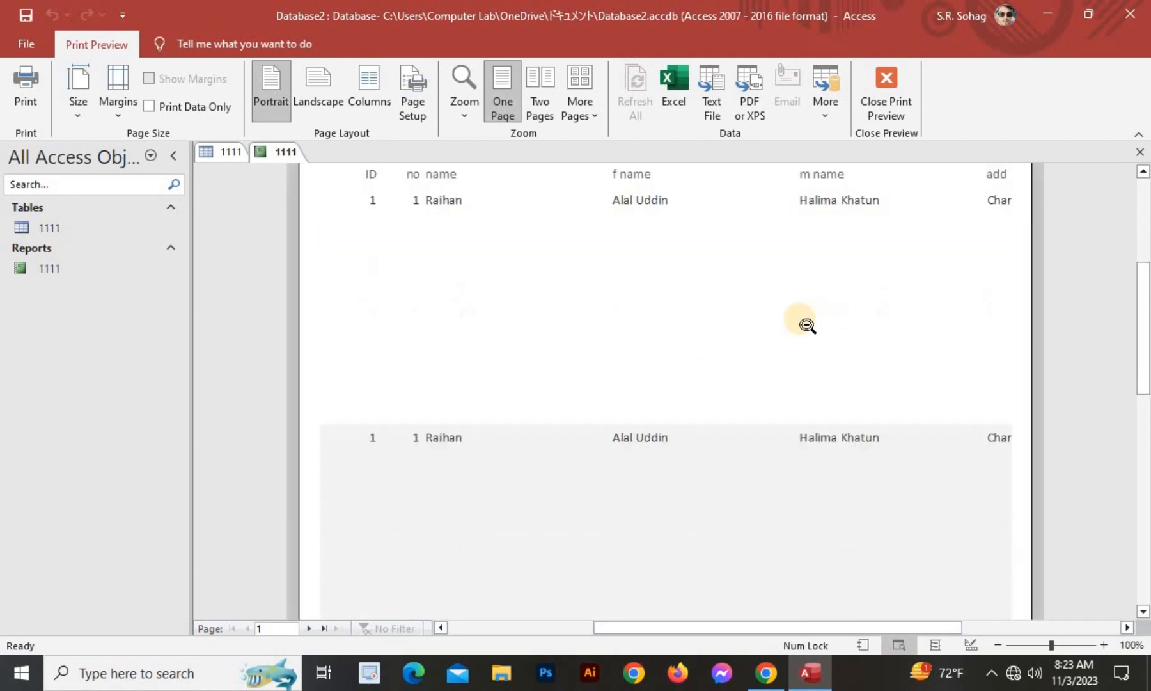
{"action": "scroll", "coordinate": [807, 325], "scroll_direction": "down", "scroll_amount": 6}
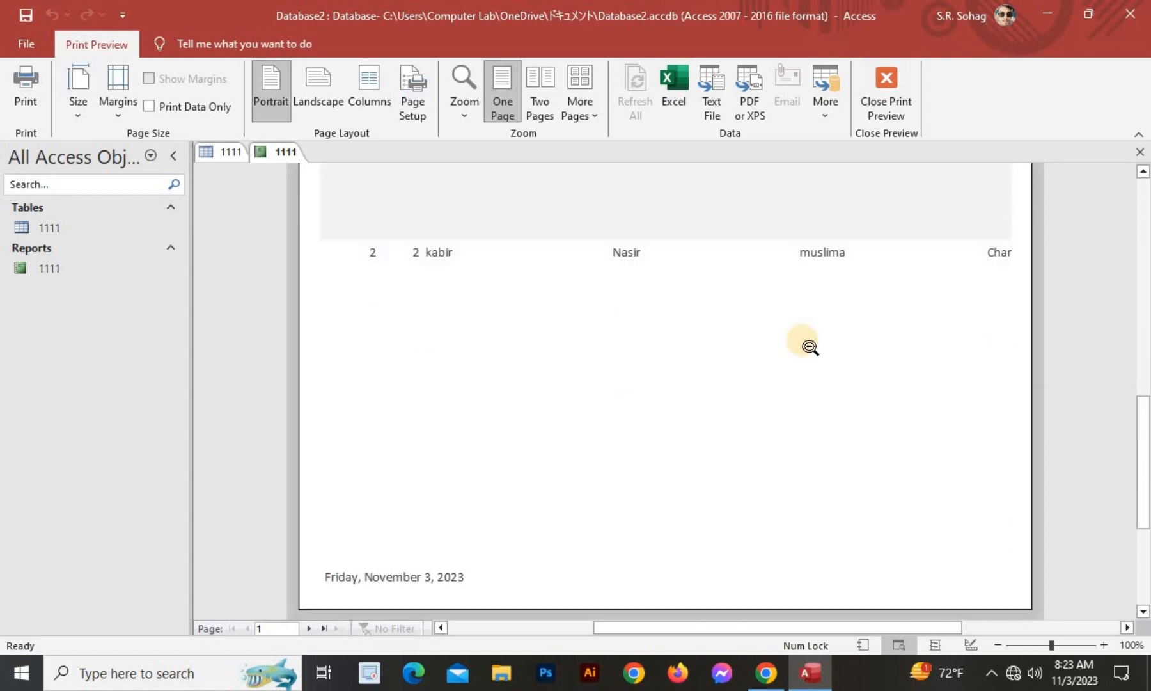
{"action": "scroll", "coordinate": [810, 346], "scroll_direction": "up", "scroll_amount": 5}
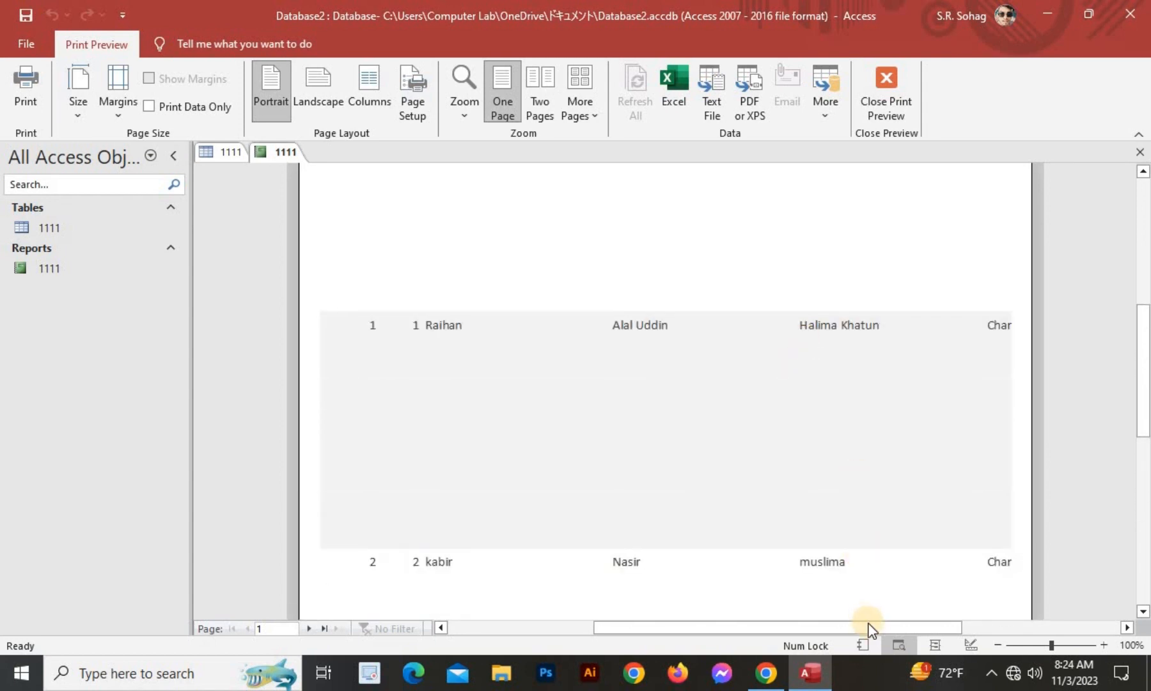
{"action": "left_click", "coordinate": [868, 627]}
{"action": "left_click_drag", "start_coordinate": [901, 625], "coordinate": [873, 633]}
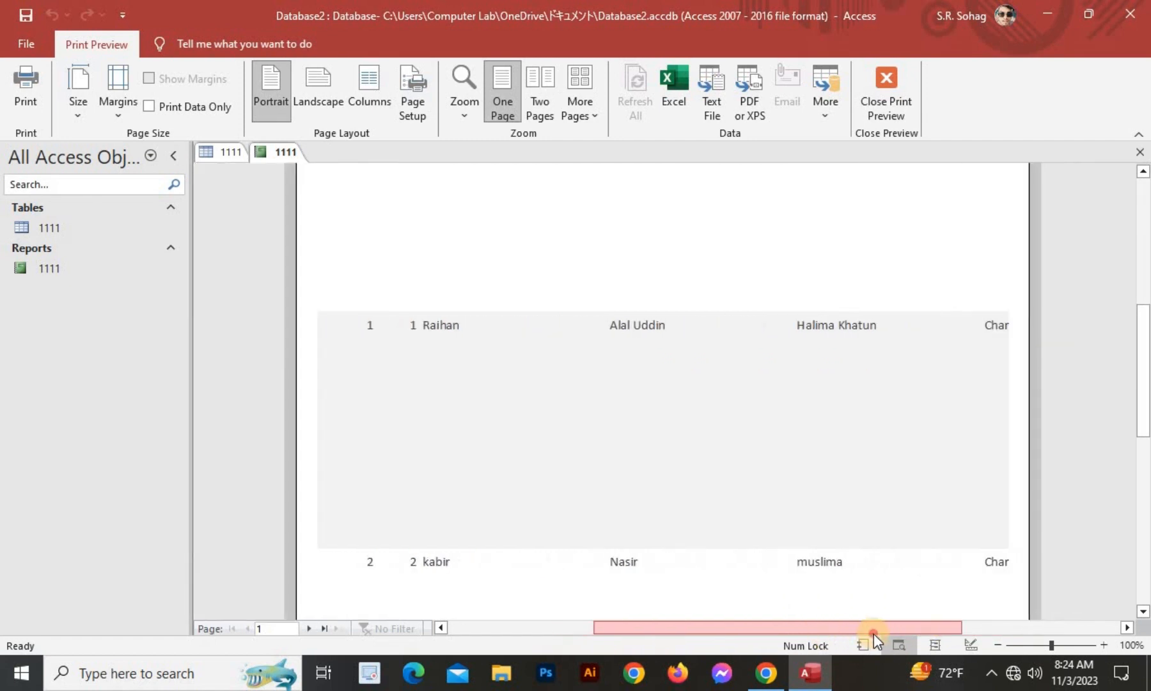
{"action": "left_click", "coordinate": [696, 451]}
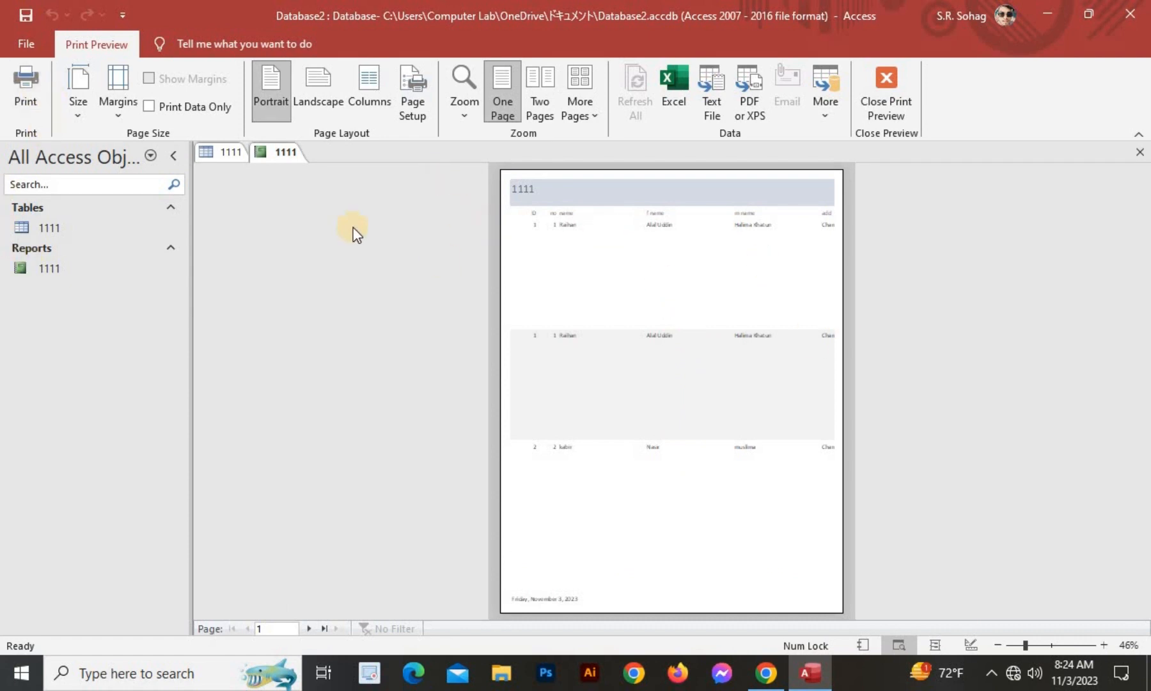
{"action": "left_click", "coordinate": [773, 331]}
{"action": "scroll", "coordinate": [754, 314], "scroll_direction": "up", "scroll_amount": 3}
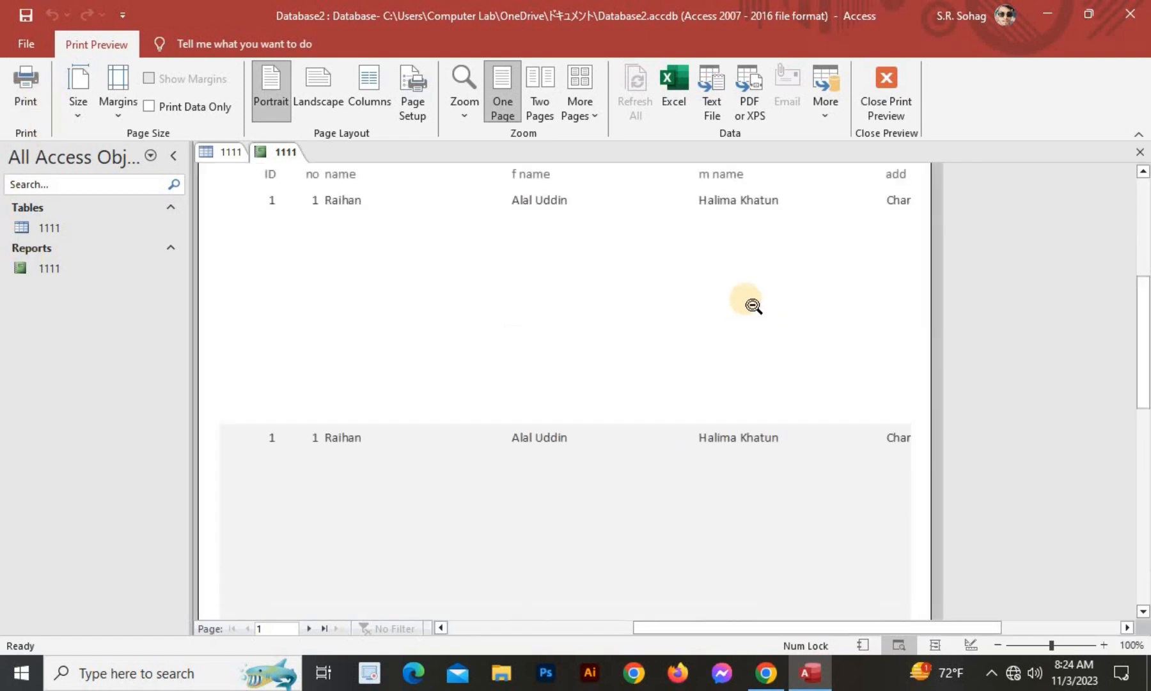
{"action": "scroll", "coordinate": [787, 310], "scroll_direction": "down", "scroll_amount": 1}
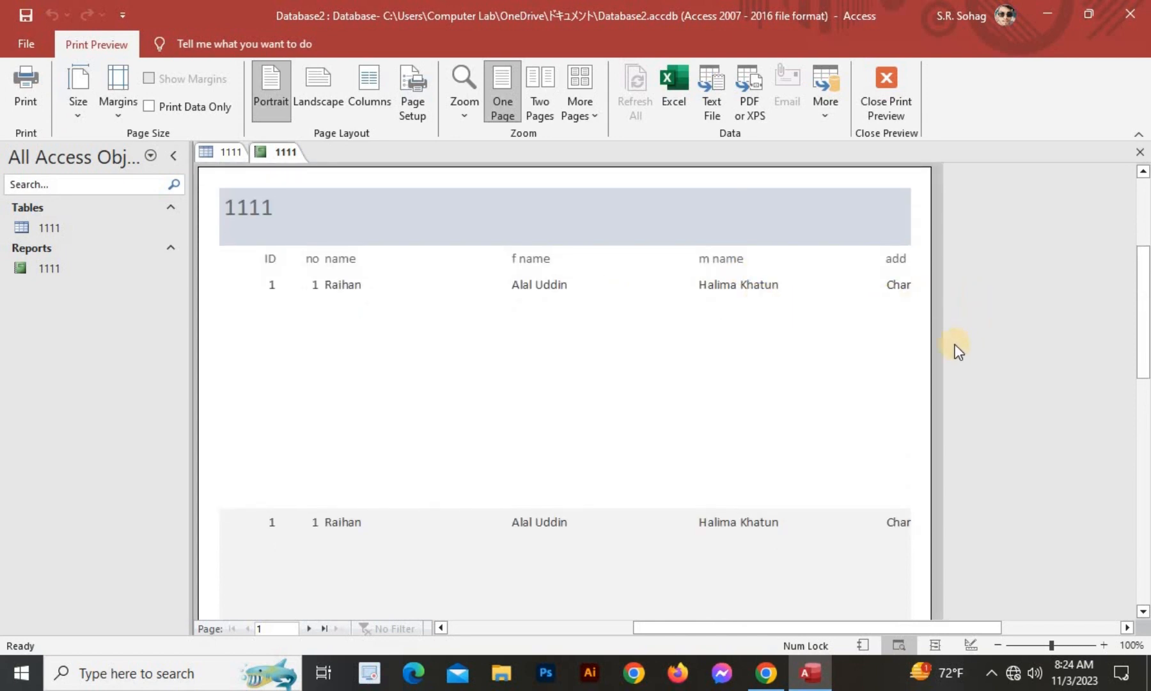
Switch report 1111 to Design View and close the Field List pane.
{"action": "left_click", "coordinate": [892, 107]}
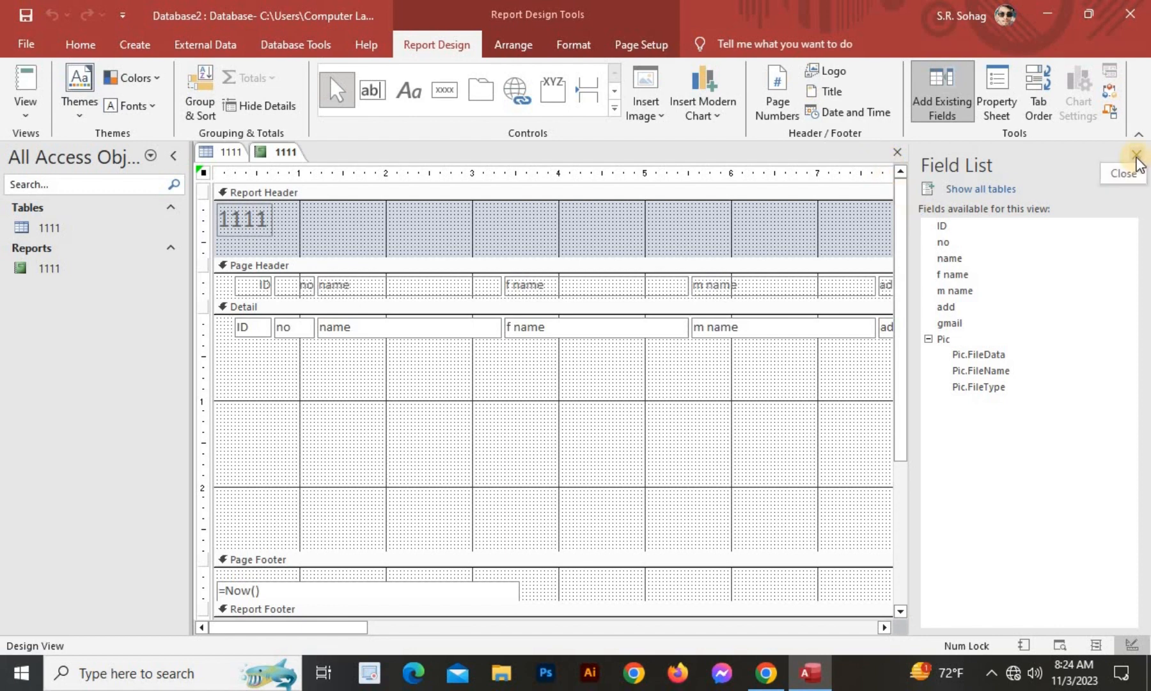
{"action": "left_click", "coordinate": [1135, 154]}
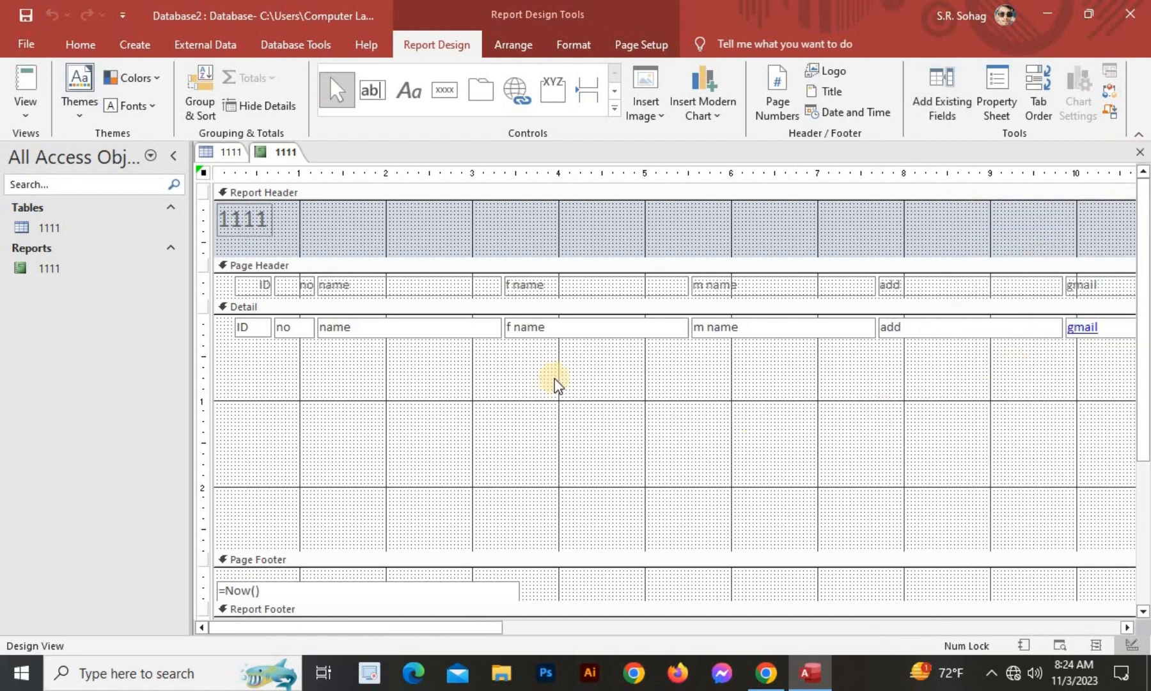
{"action": "scroll", "coordinate": [612, 414], "scroll_direction": "down", "scroll_amount": 3}
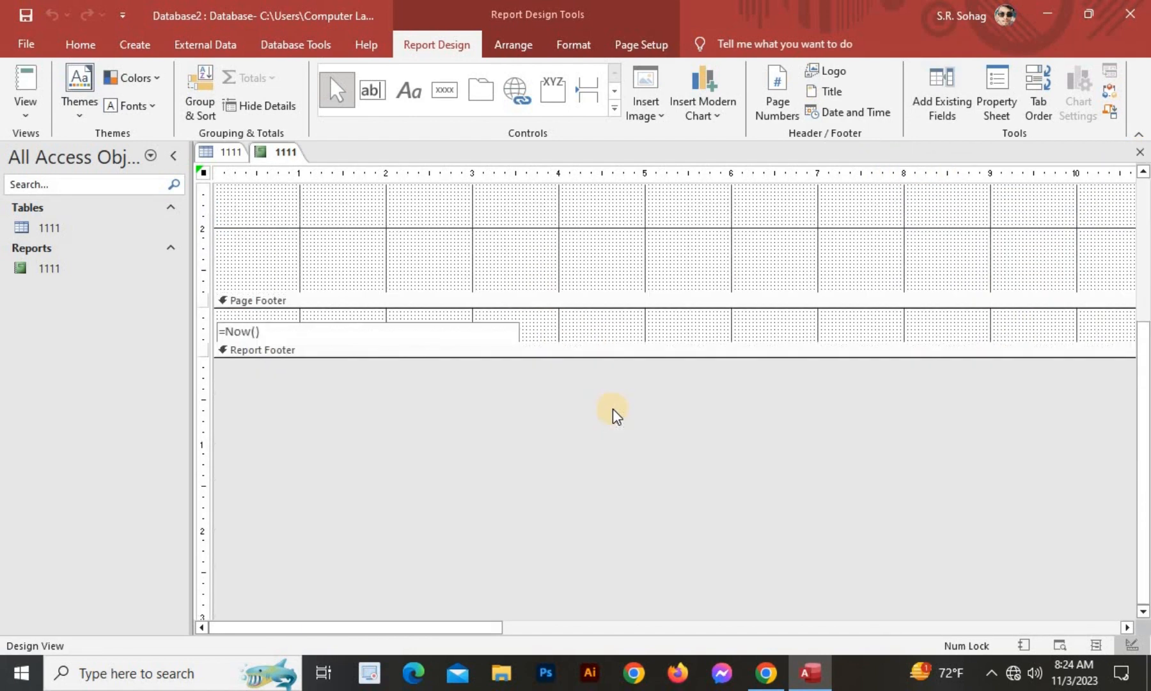
{"action": "scroll", "coordinate": [611, 413], "scroll_direction": "up", "scroll_amount": 3}
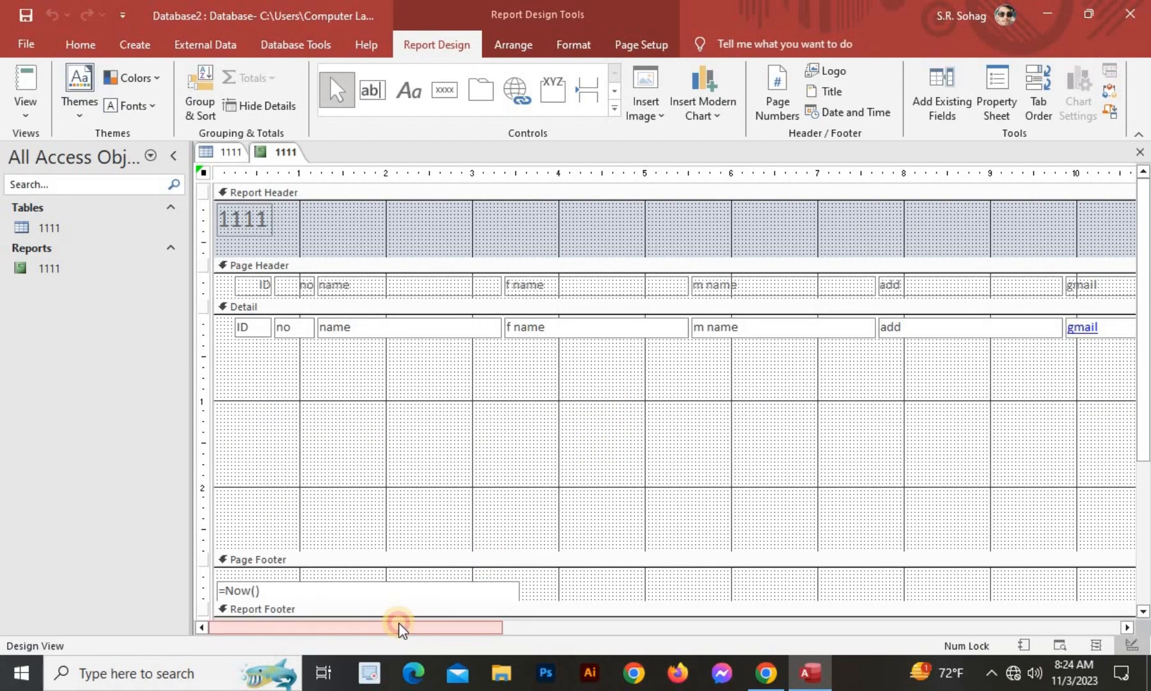
{"action": "left_click_drag", "start_coordinate": [398, 628], "coordinate": [374, 652]}
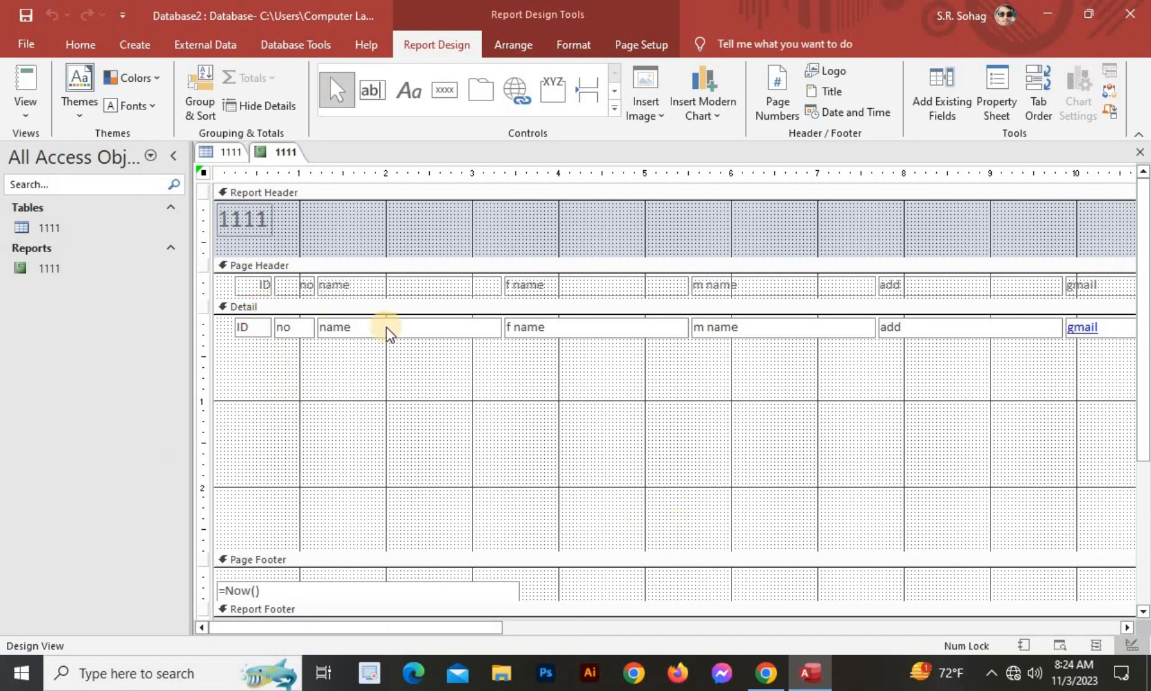
Realign the name text box with the other Detail fields and view the report with data.
{"action": "left_click", "coordinate": [351, 326]}
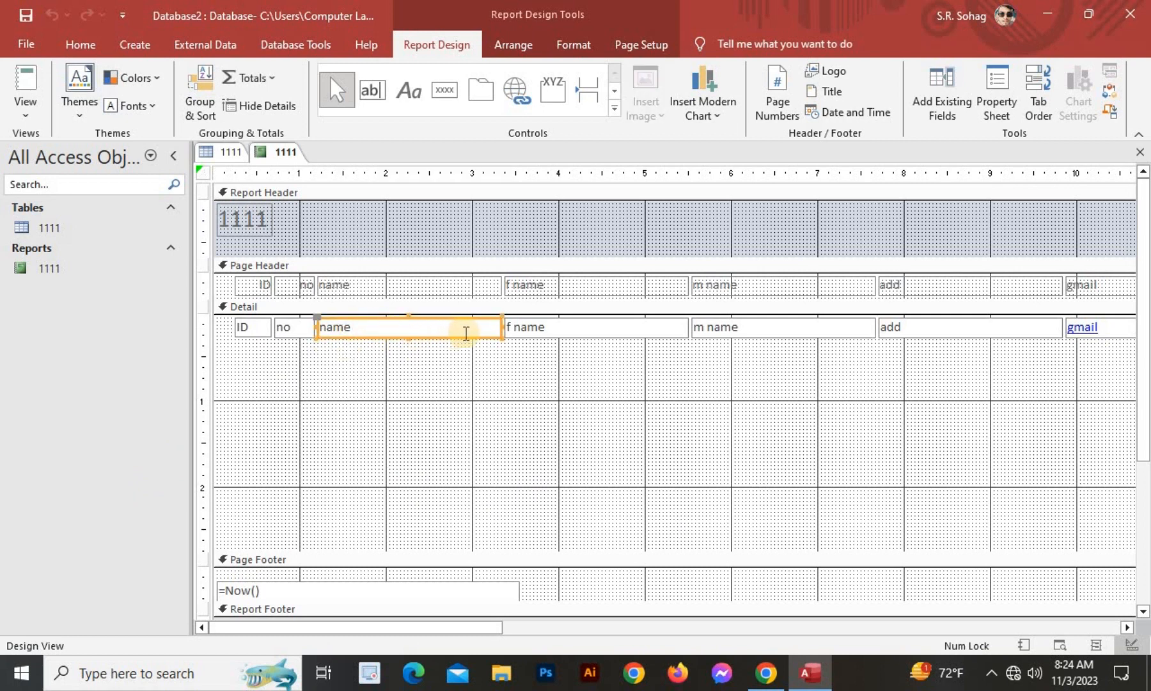
{"action": "left_click", "coordinate": [449, 326]}
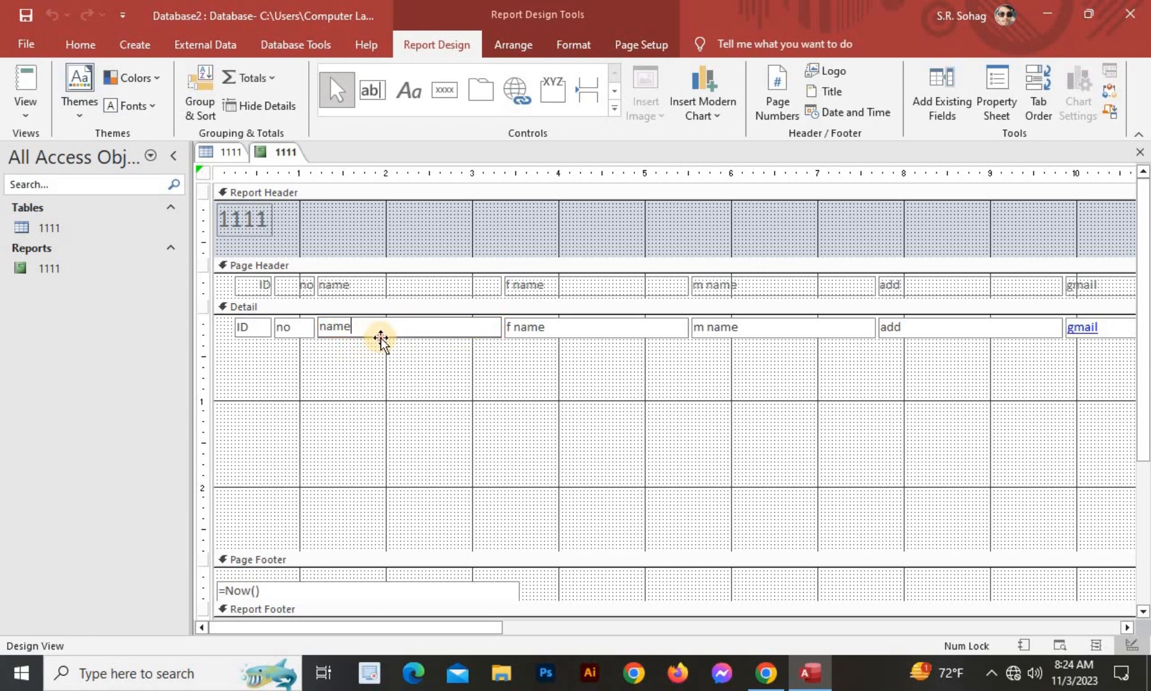
{"action": "mouse_move", "coordinate": [378, 336]}
{"action": "left_mouse_down"}
{"action": "mouse_move", "coordinate": [386, 392]}
{"action": "mouse_move", "coordinate": [377, 350]}
{"action": "left_mouse_up"}
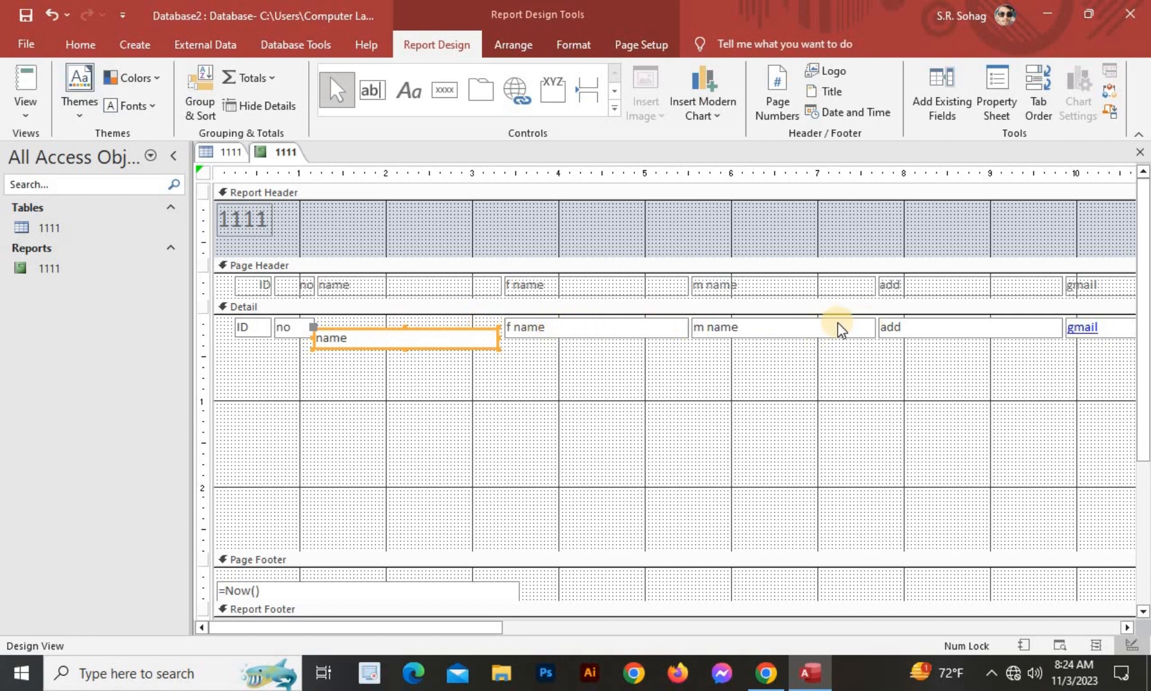
{"action": "left_click_drag", "start_coordinate": [465, 328], "coordinate": [474, 317]}
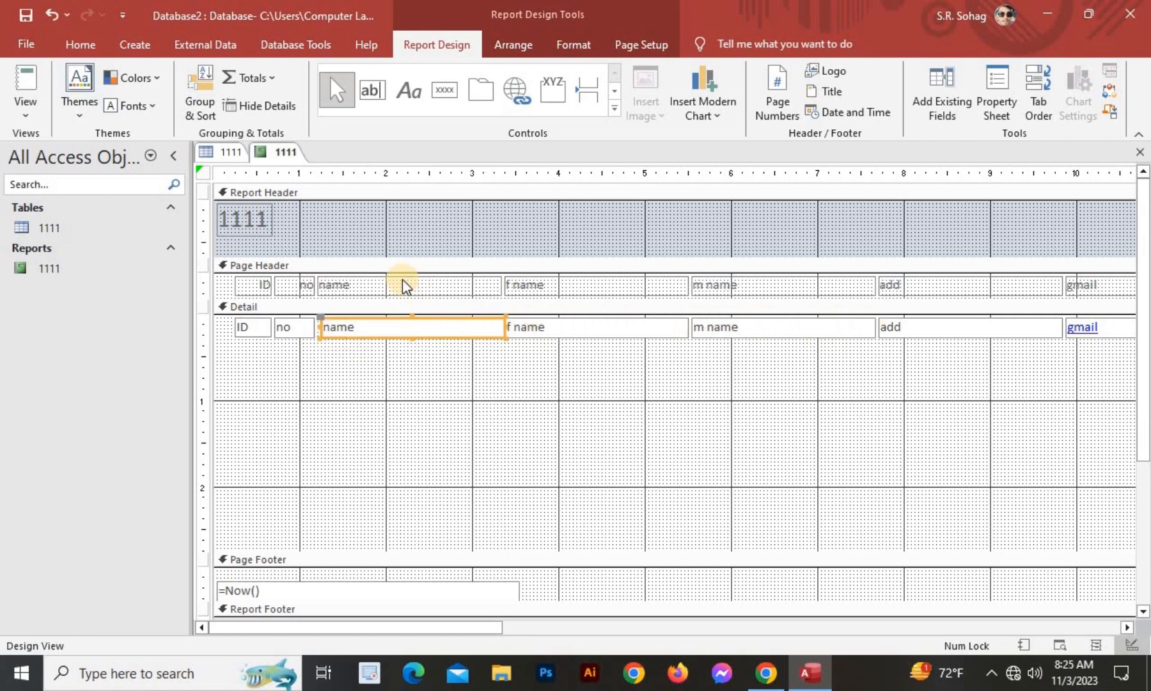
{"action": "left_click", "coordinate": [26, 84]}
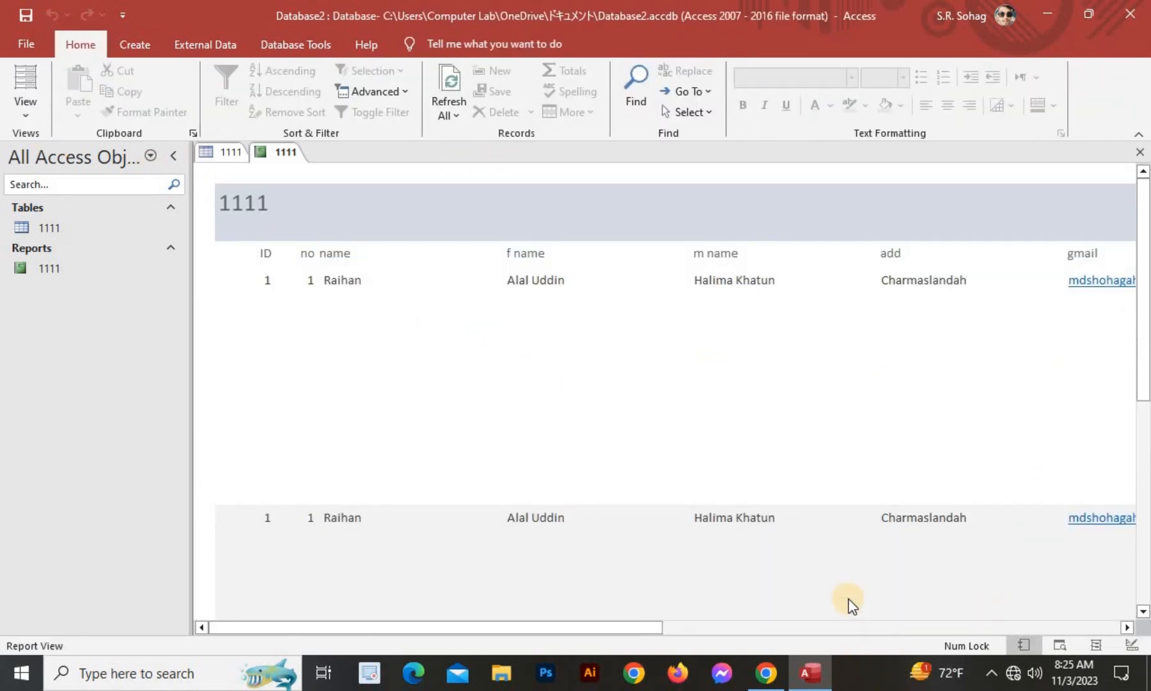
Scroll across report 1111 to the Pic column photos, down the records, and back to the start.
{"action": "left_click_drag", "start_coordinate": [633, 630], "coordinate": [536, 627]}
{"action": "left_click_drag", "start_coordinate": [571, 631], "coordinate": [732, 257]}
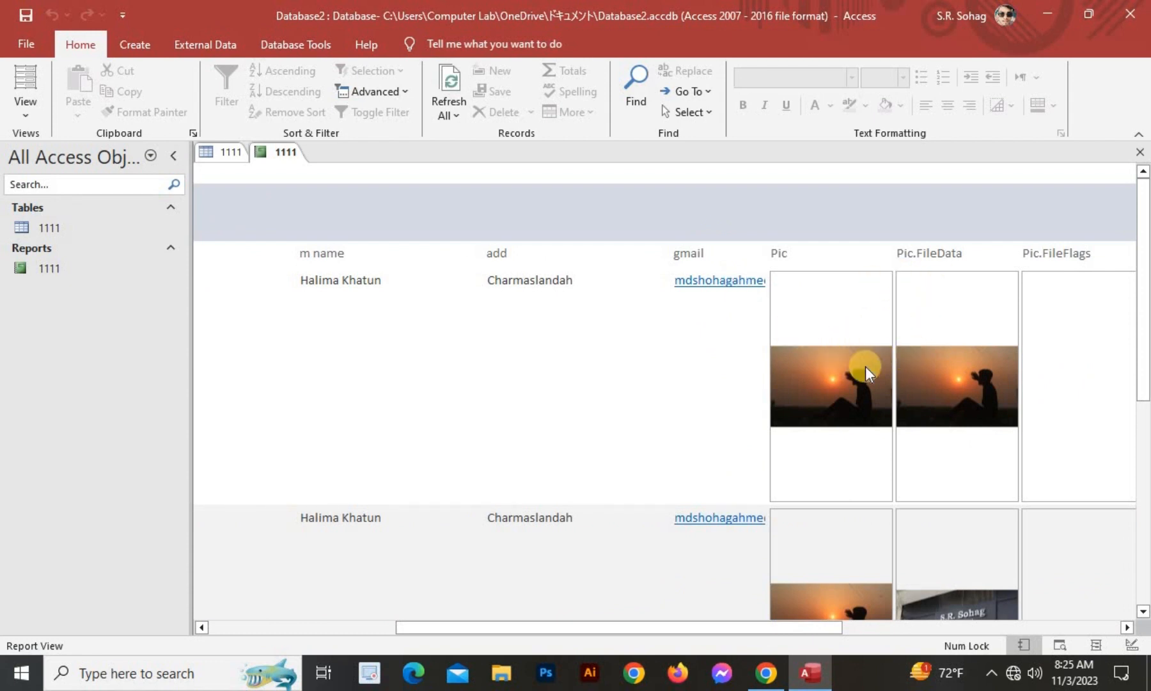
{"action": "scroll", "coordinate": [880, 407], "scroll_direction": "down", "scroll_amount": 2}
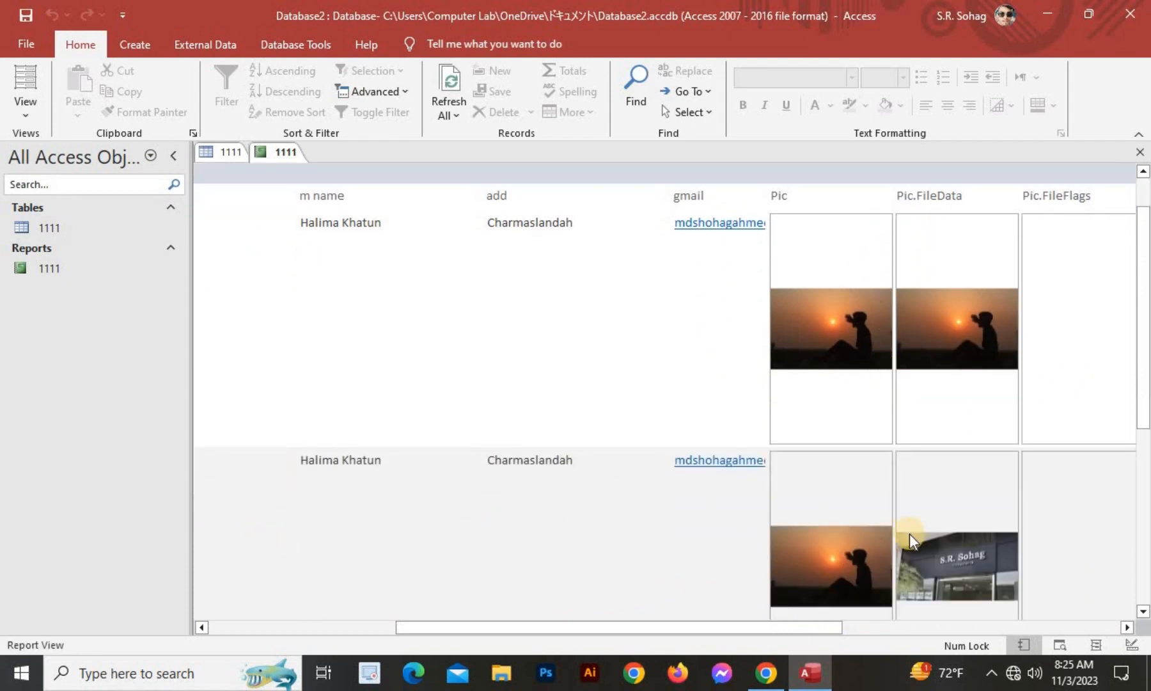
{"action": "left_click_drag", "start_coordinate": [770, 626], "coordinate": [1103, 628]}
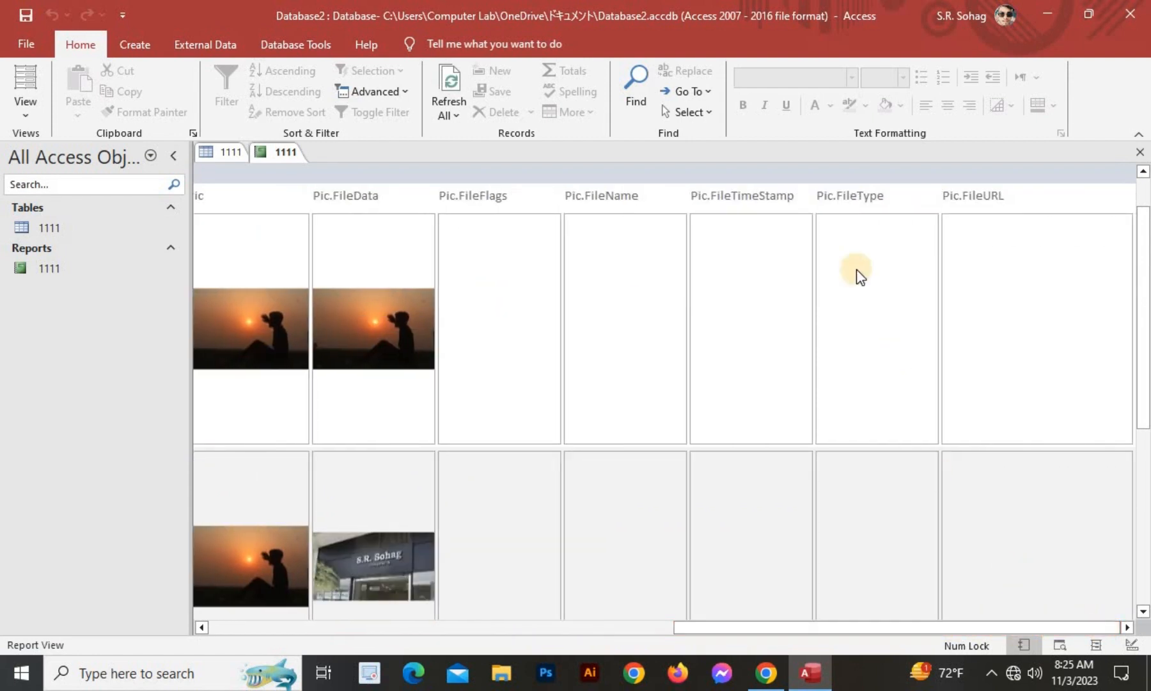
{"action": "left_click", "coordinate": [703, 337]}
{"action": "left_click", "coordinate": [604, 324]}
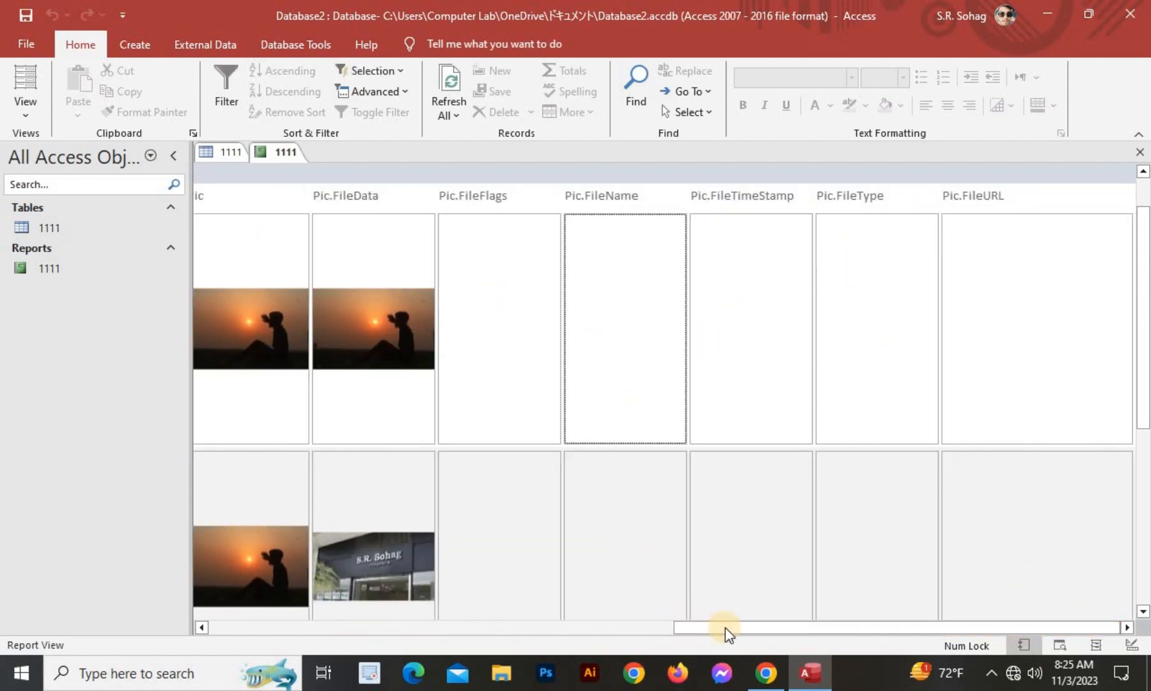
{"action": "left_click_drag", "start_coordinate": [725, 629], "coordinate": [358, 460]}
{"action": "scroll", "coordinate": [454, 363], "scroll_direction": "down", "scroll_amount": 3}
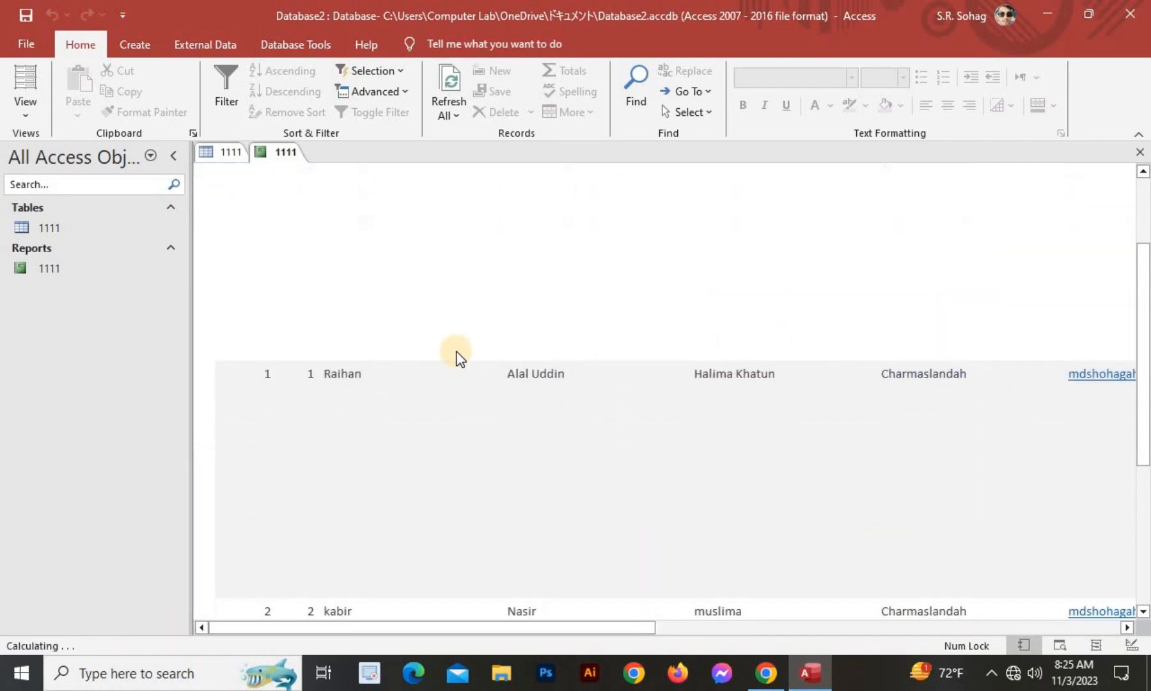
{"action": "scroll", "coordinate": [486, 428], "scroll_direction": "down", "scroll_amount": 3}
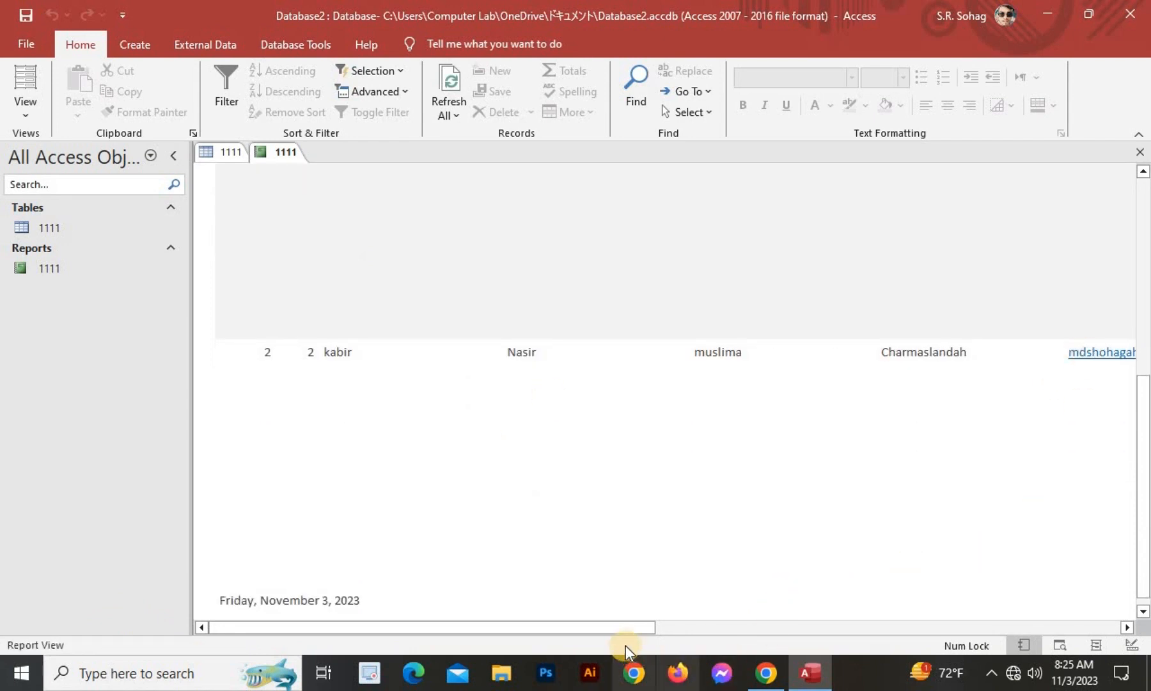
{"action": "left_click_drag", "start_coordinate": [615, 630], "coordinate": [69, 624]}
{"action": "scroll", "coordinate": [588, 421], "scroll_direction": "up", "scroll_amount": 3}
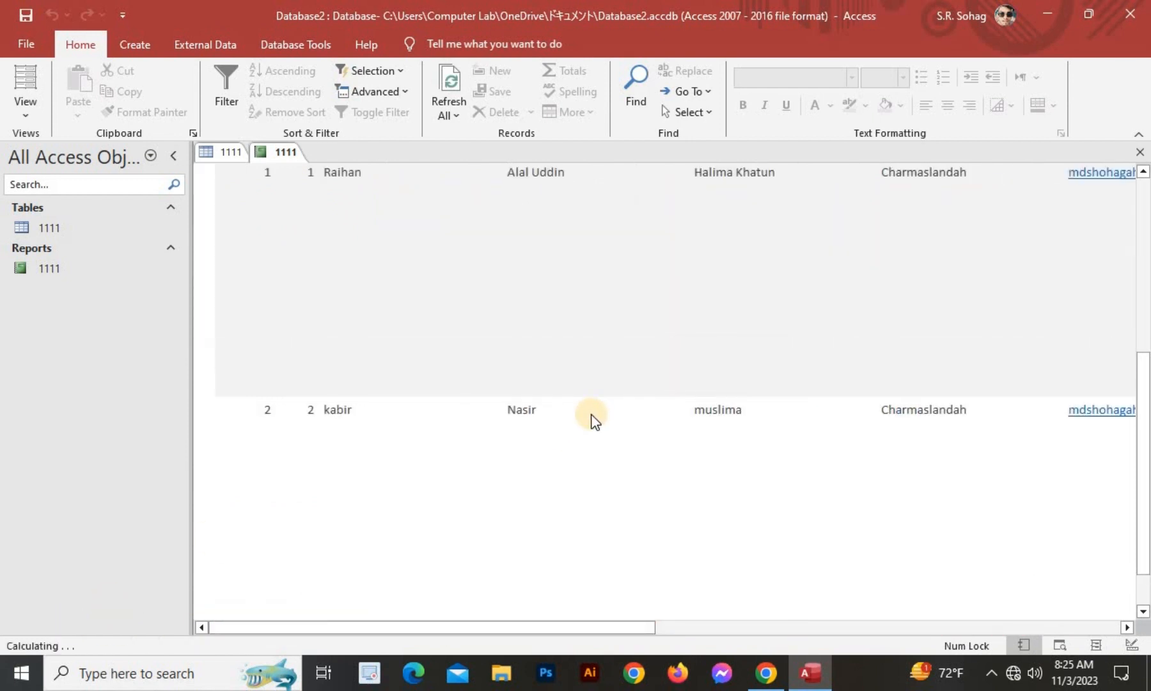
Open the Print dialog for report 1111, cancel without printing, and minimise Access.
{"action": "left_click", "coordinate": [25, 43]}
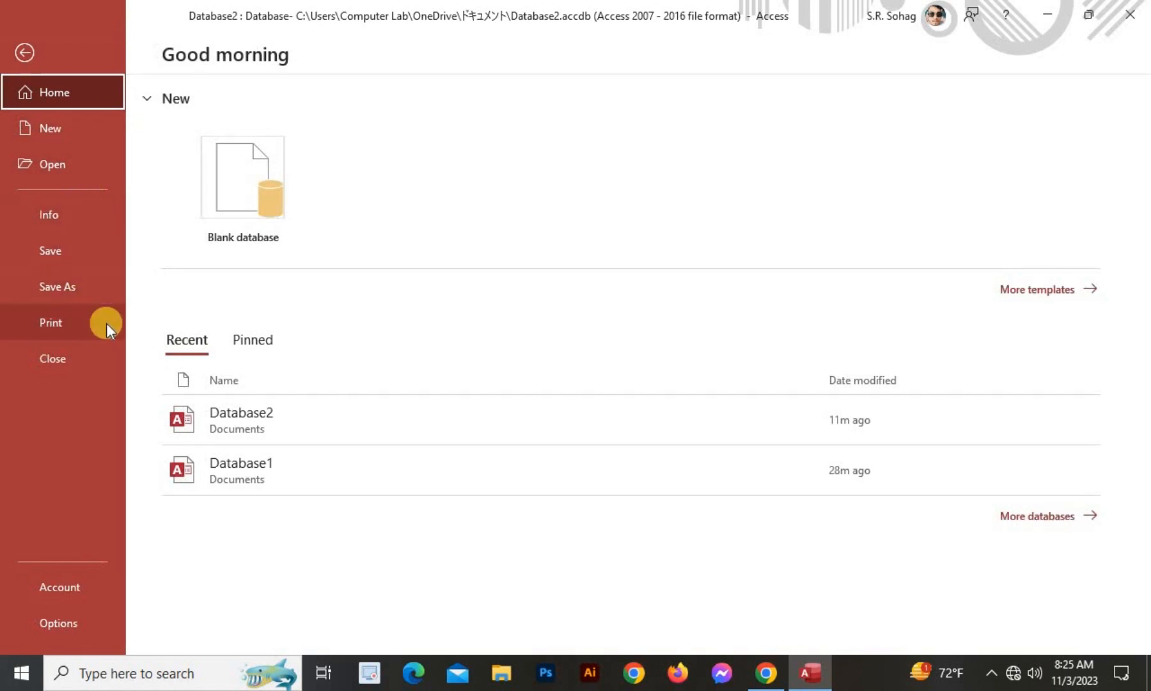
{"action": "left_click", "coordinate": [65, 331]}
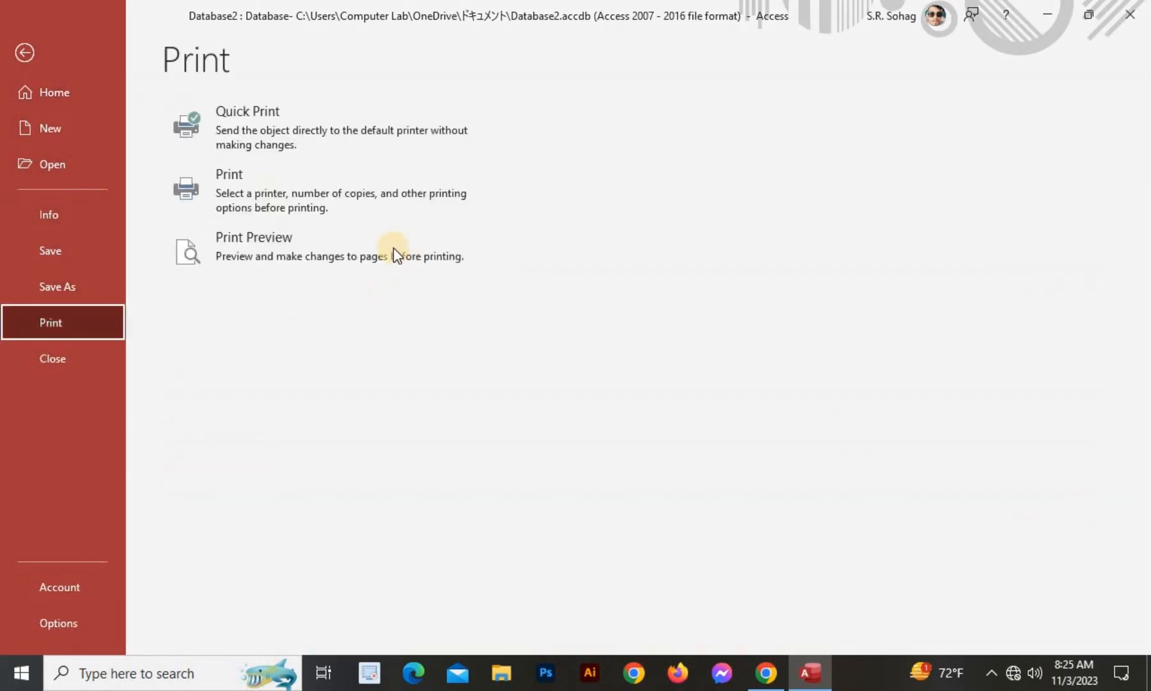
{"action": "left_click", "coordinate": [262, 190]}
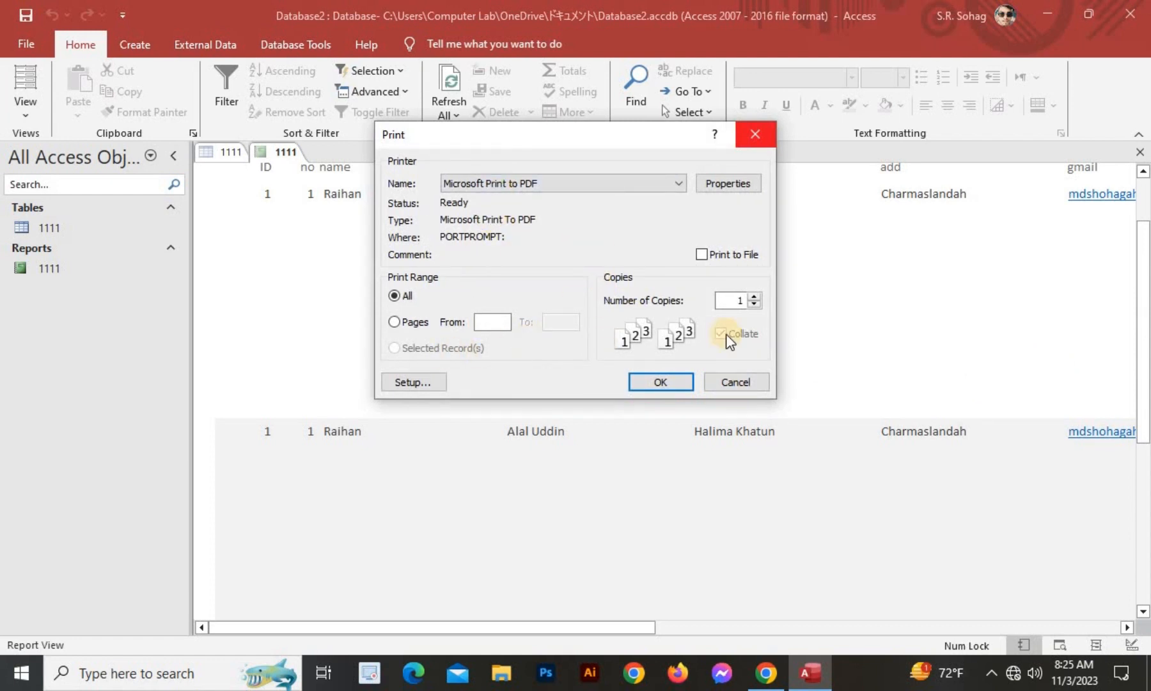
{"action": "left_click", "coordinate": [757, 140]}
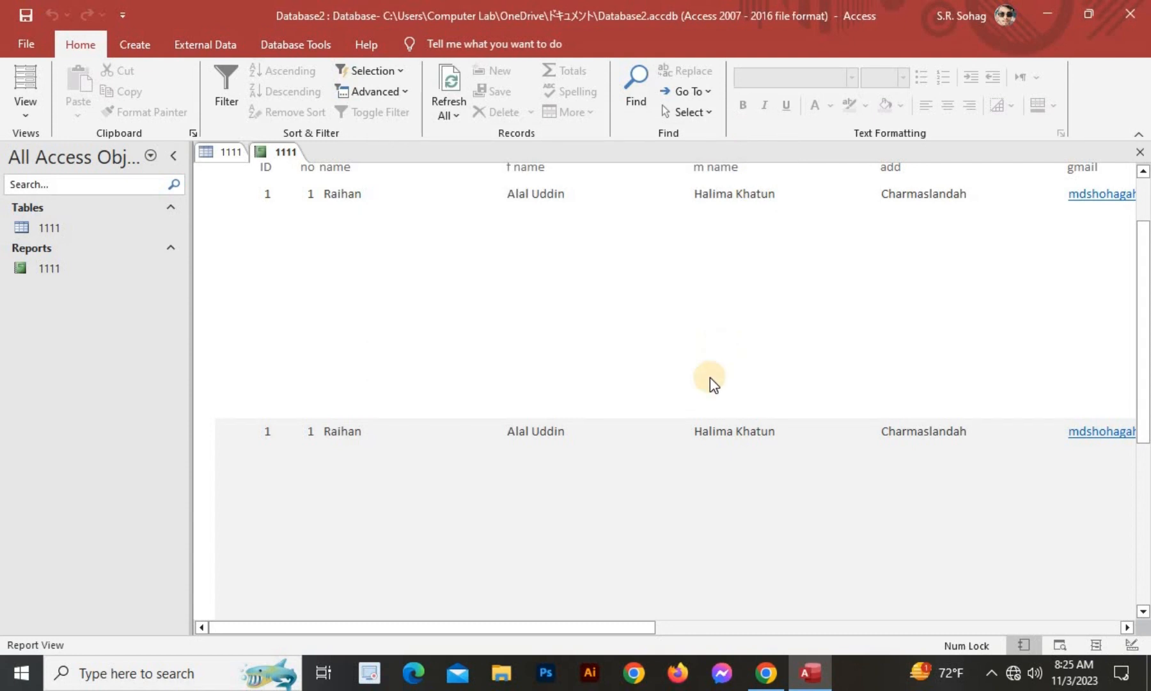
{"action": "scroll", "coordinate": [716, 359], "scroll_direction": "up", "scroll_amount": 3}
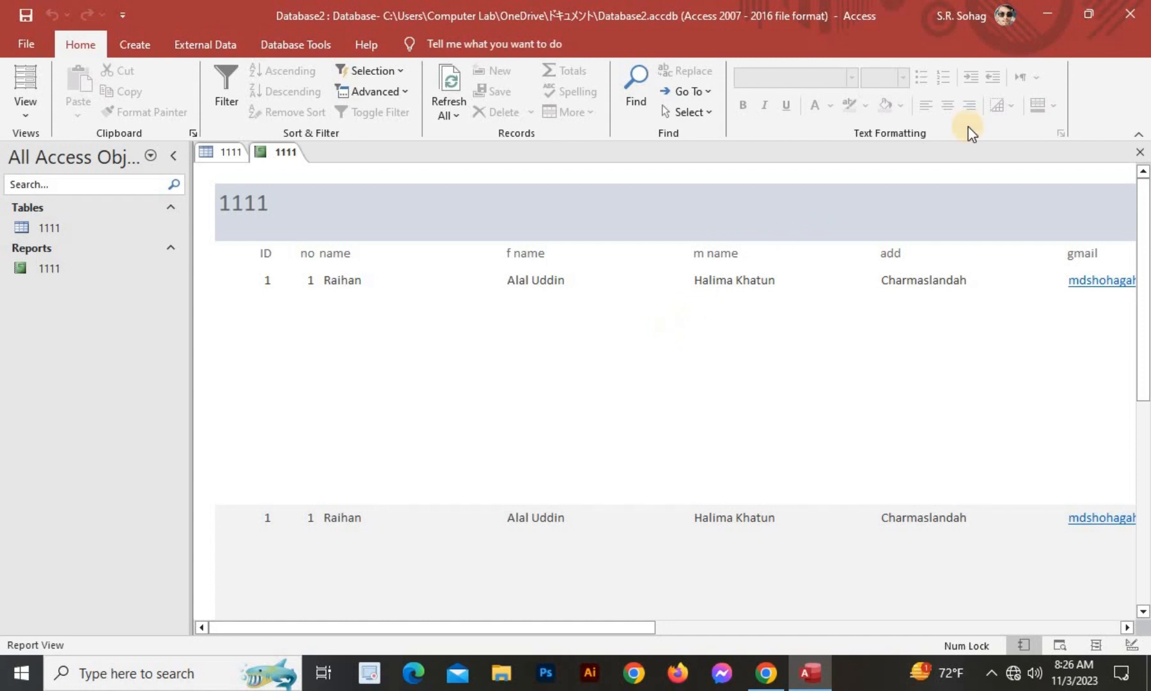
{"action": "left_click", "coordinate": [1047, 14]}
{"action": "right_click", "coordinate": [727, 137]}
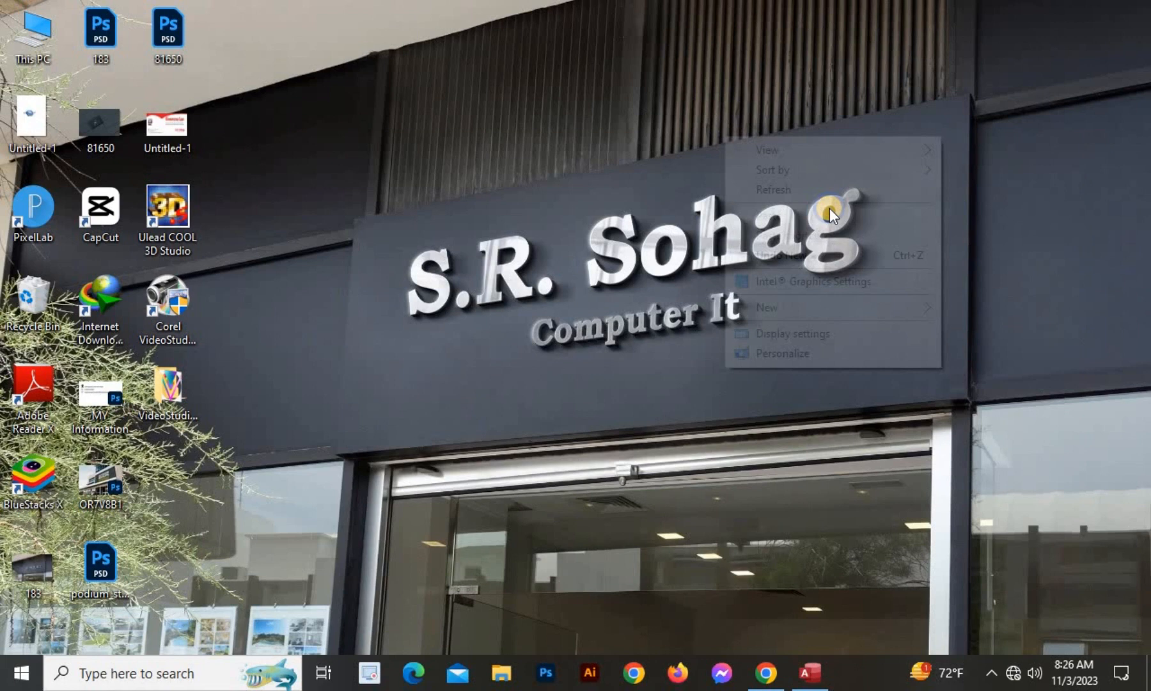
{"action": "left_click", "coordinate": [786, 189]}
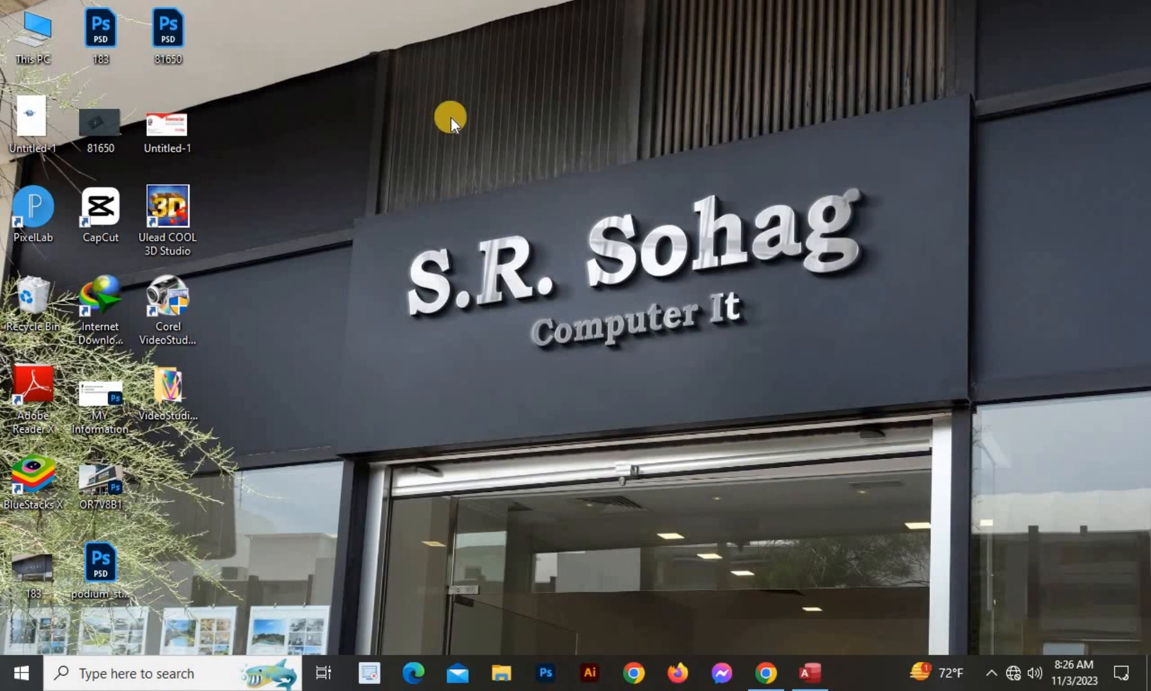
{"action": "right_click", "coordinate": [518, 156]}
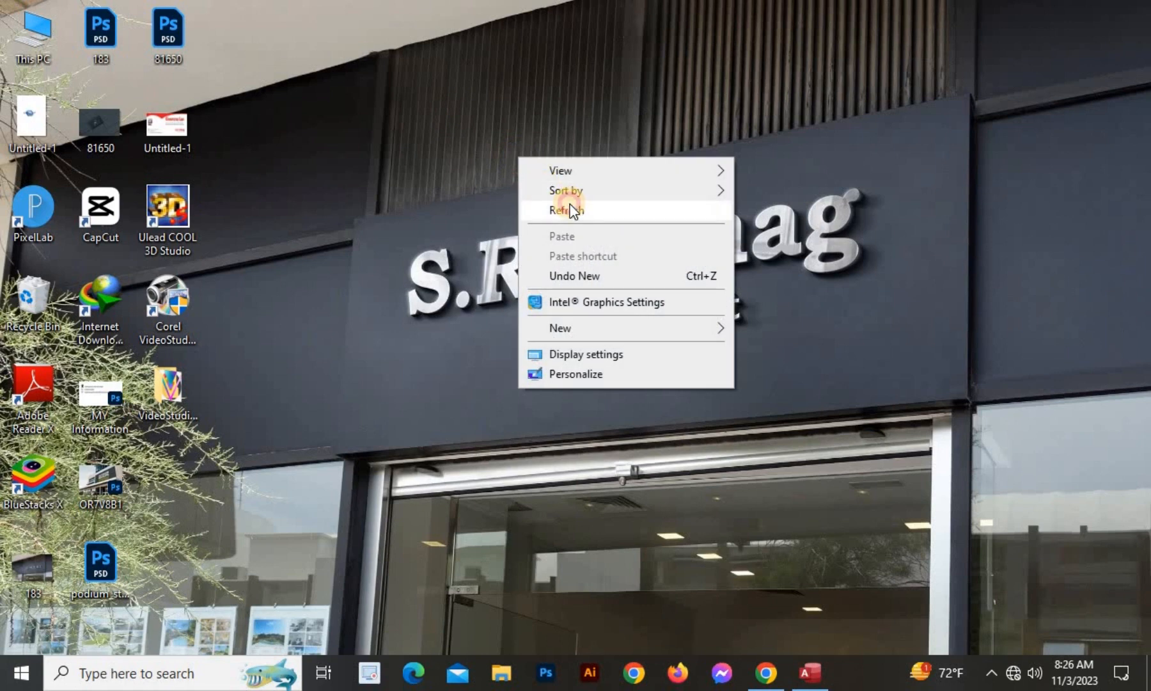
{"action": "left_click", "coordinate": [566, 203]}
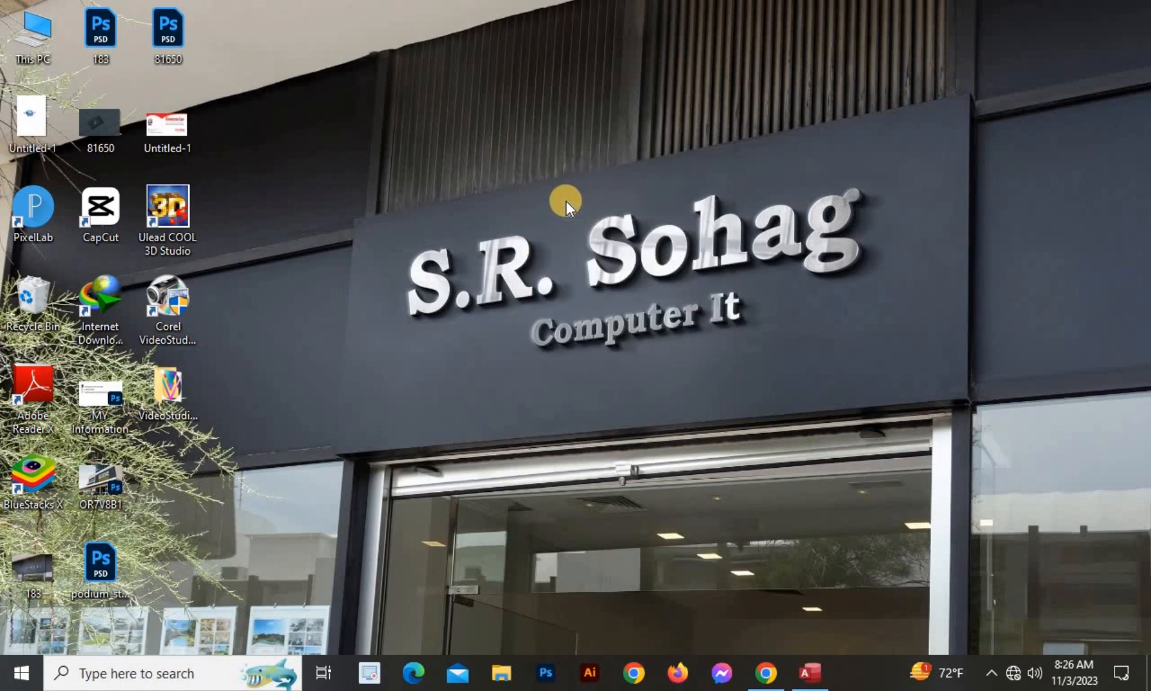